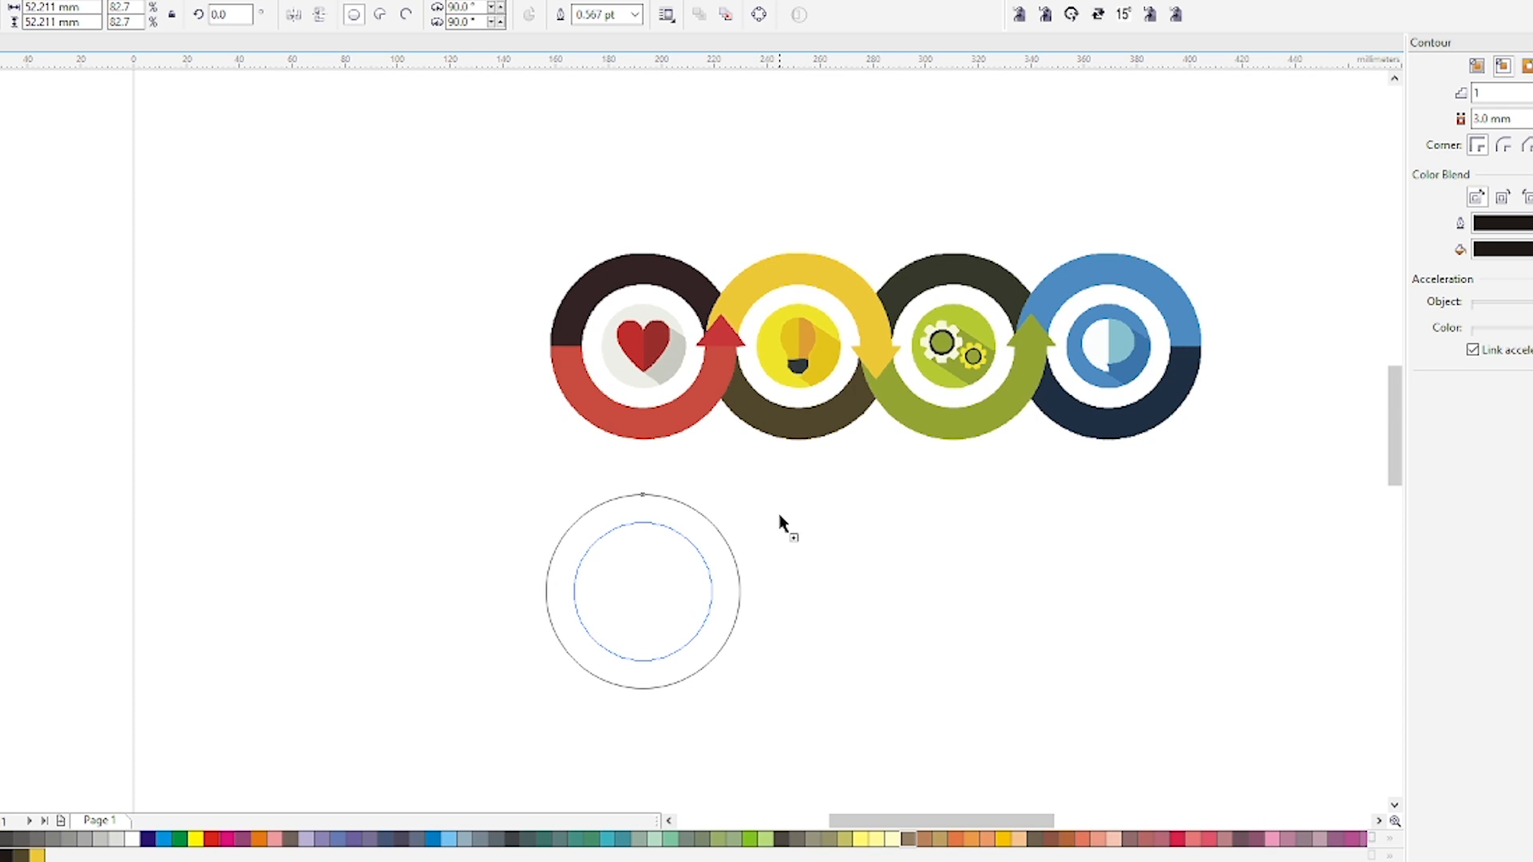
Separate the contour from the circle and combine both circles into a single ring.
key(space)
key(ctrl+k)
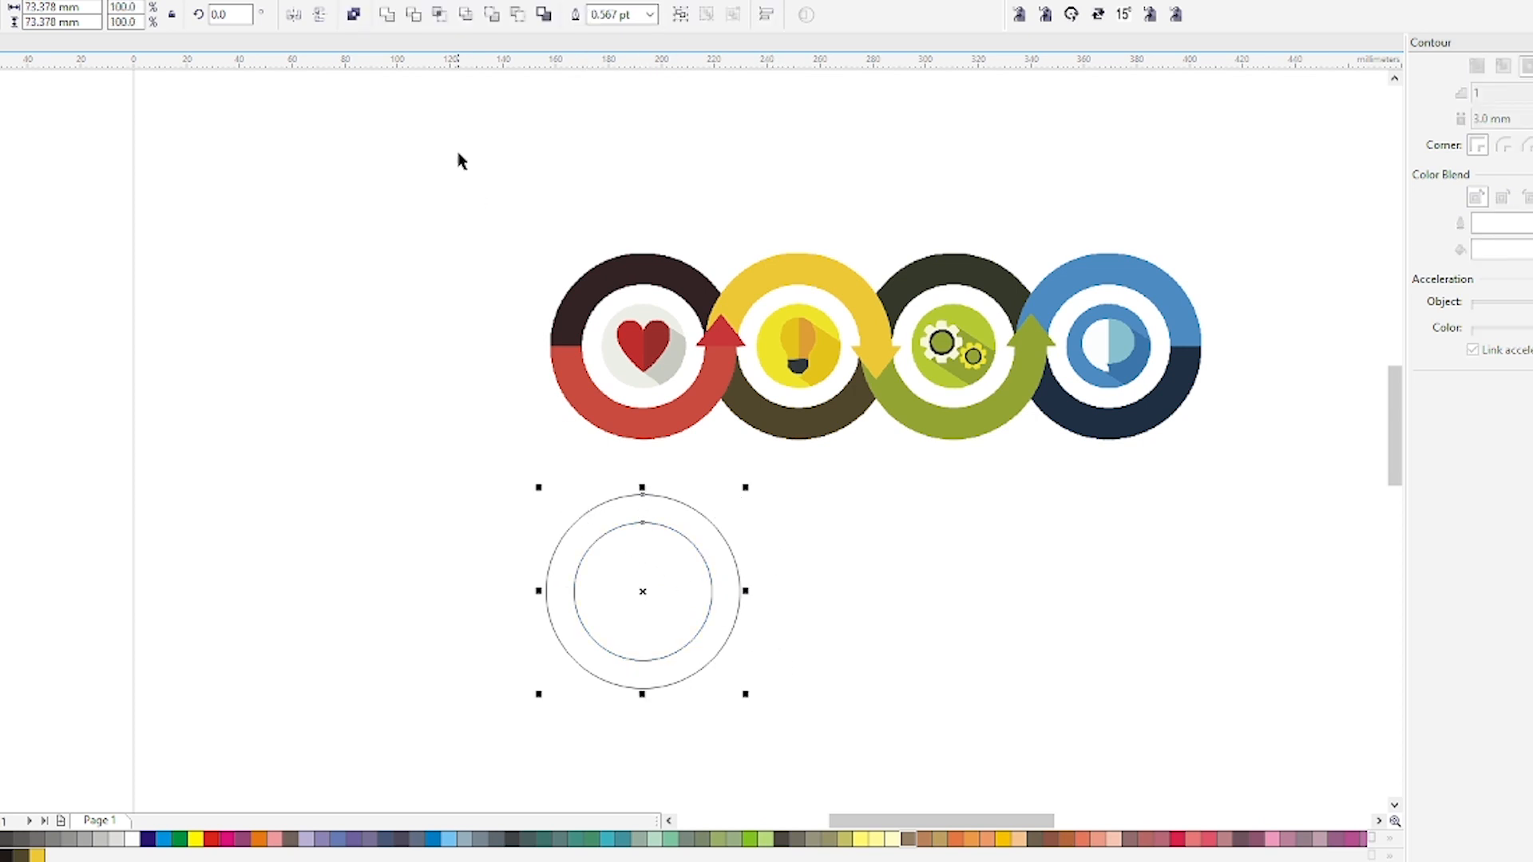
click(354, 16)
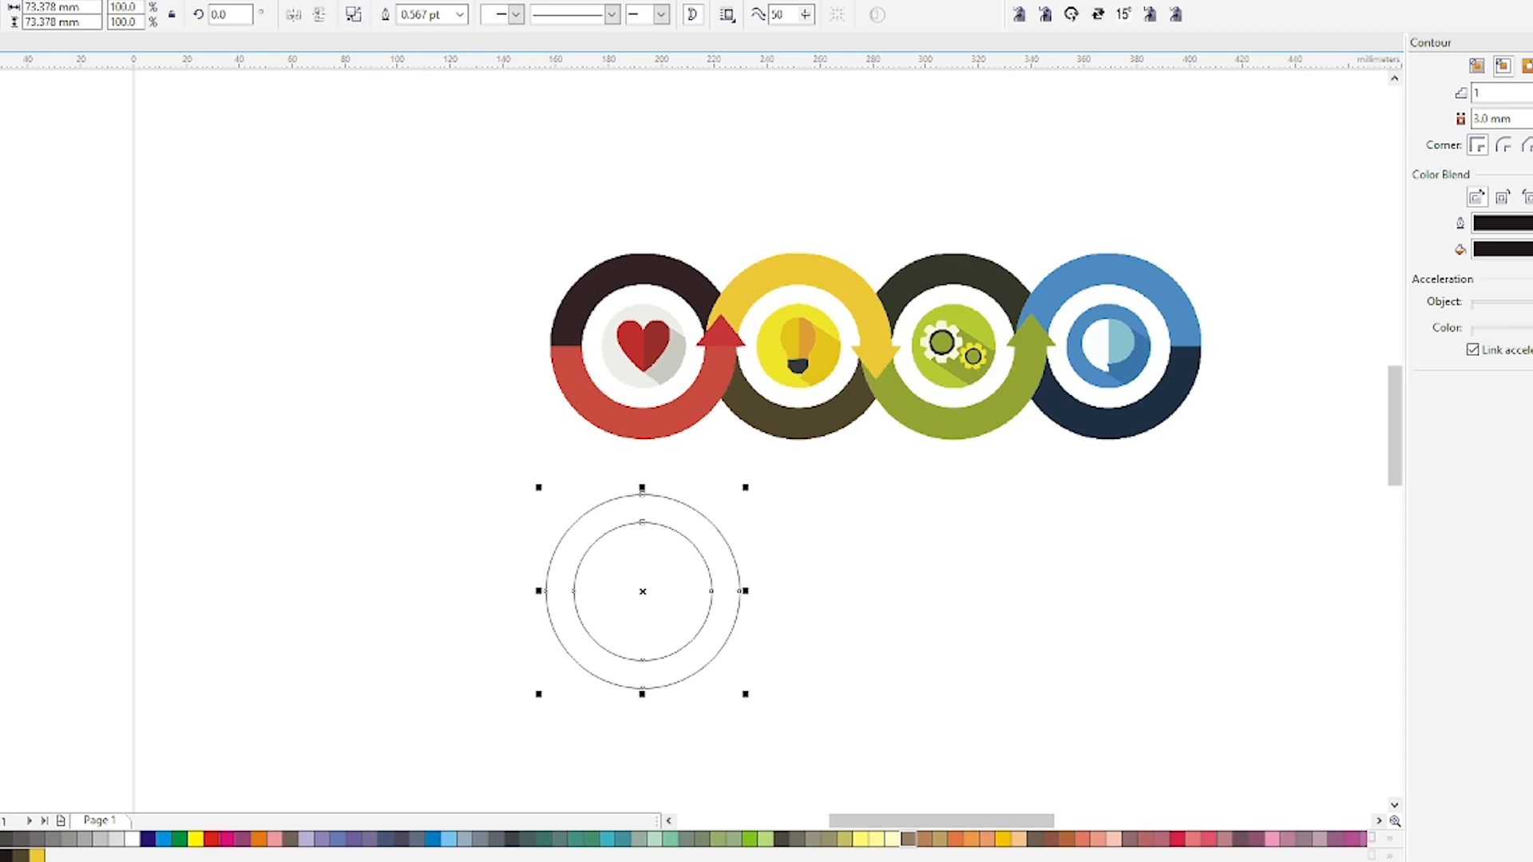
Draw a rectangle over the ring's lower half, trim the ring with it, and delete the rectangle.
key(F6)
drag(502, 589, 805, 729)
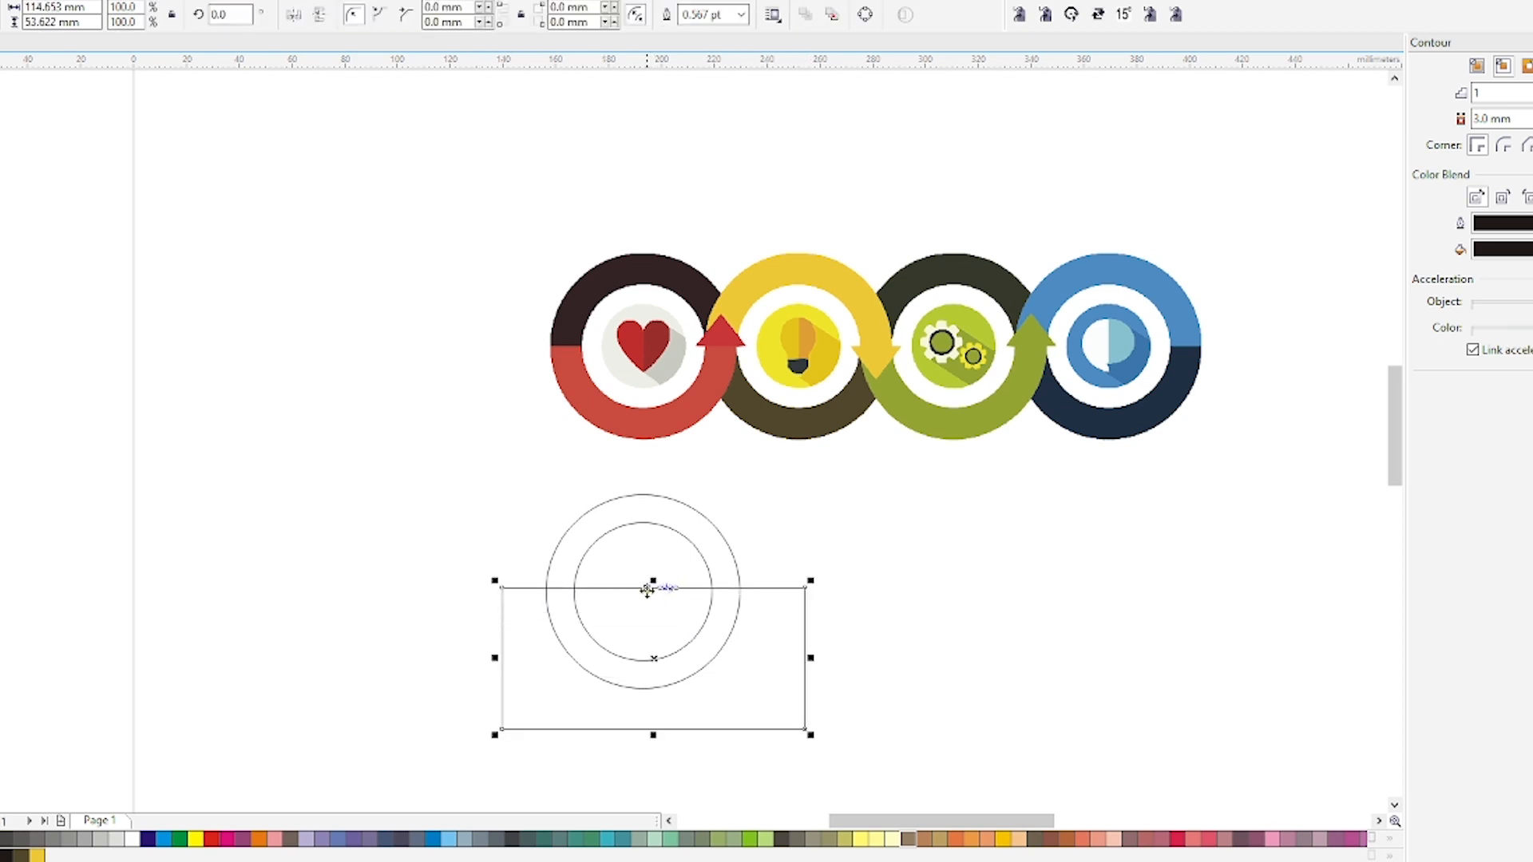
mouse_move(647, 590)
mouse_down()
mouse_move(628, 639)
mouse_move(636, 592)
mouse_up()
shift+click(595, 531)
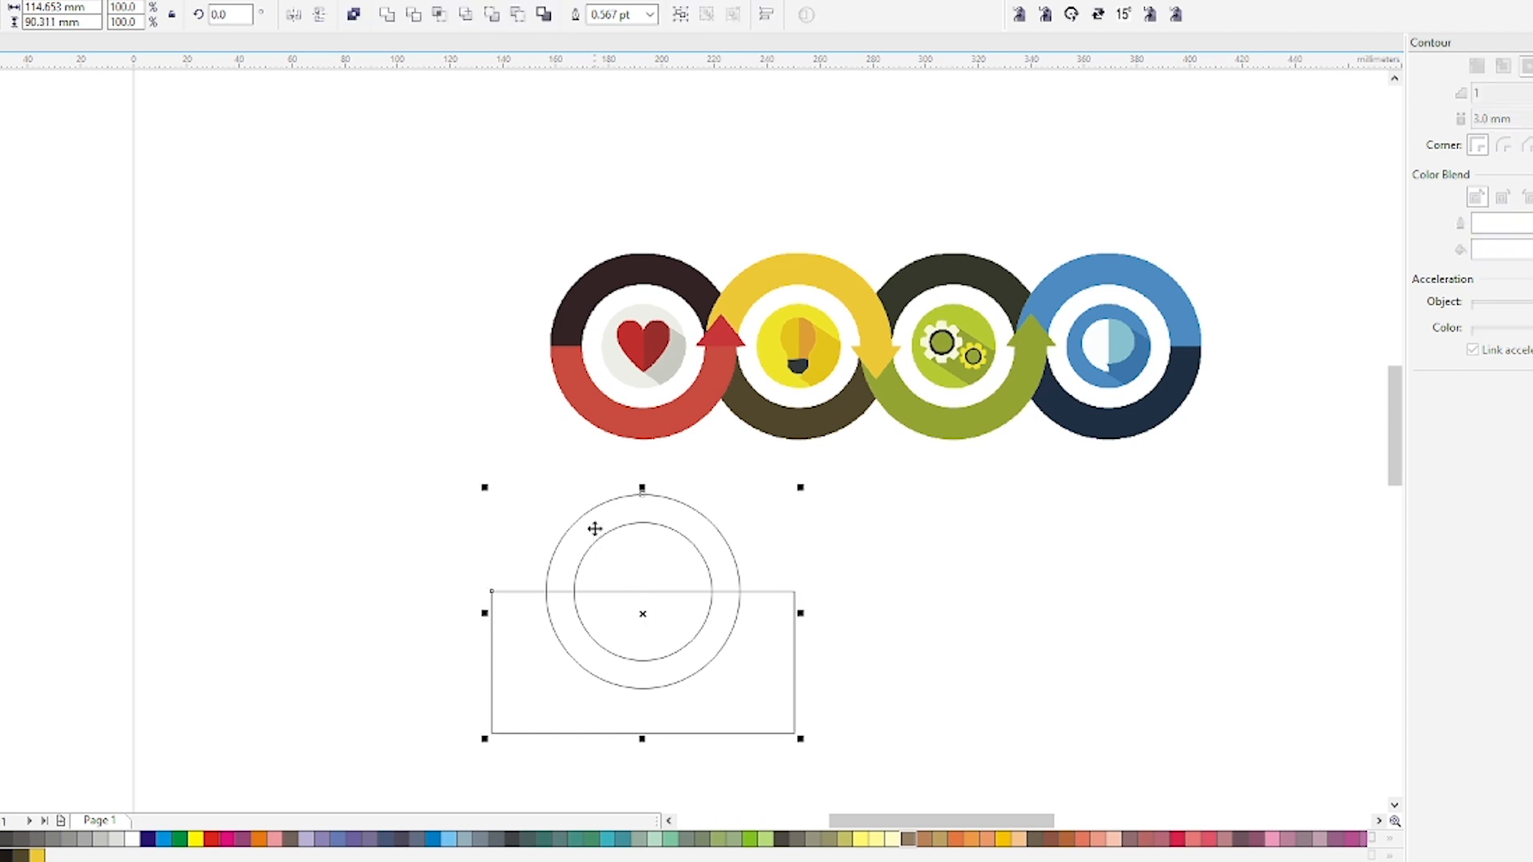
click(413, 16)
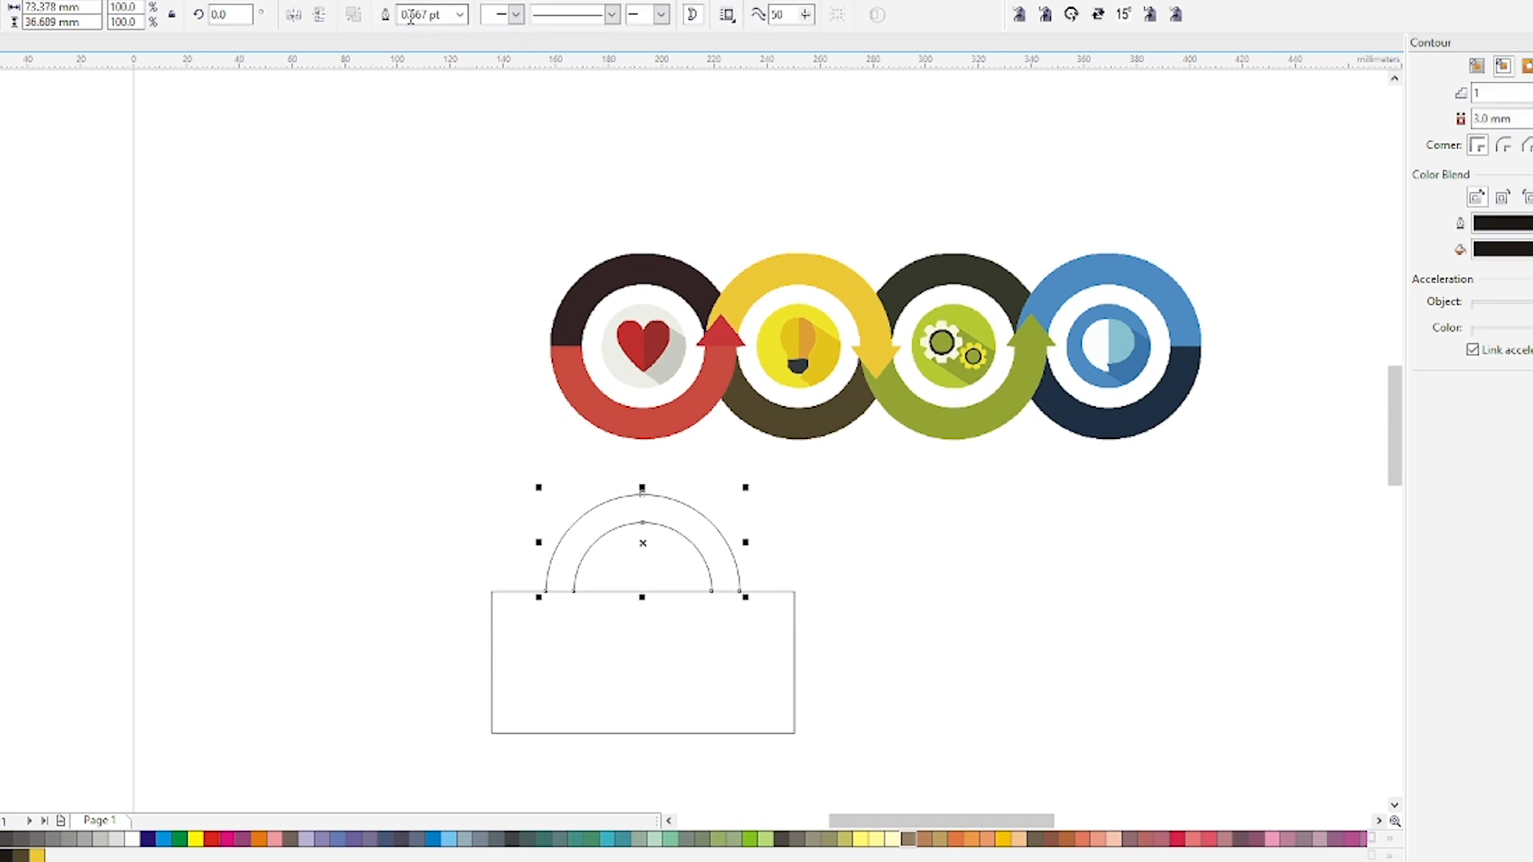
click(695, 642)
key(Delete)
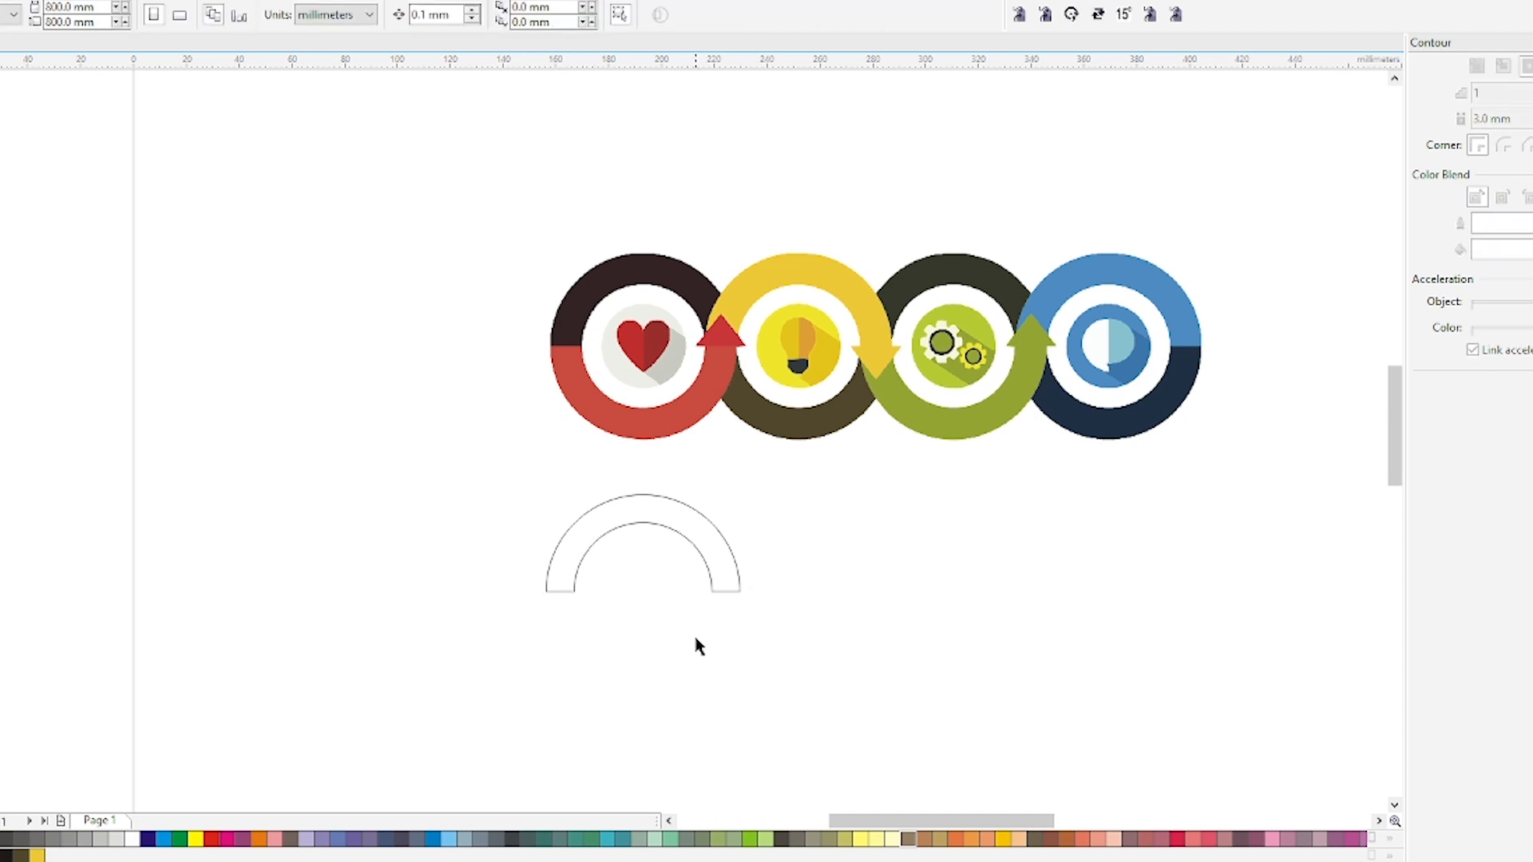
Mirror a copy of the half ring downward to form the bottom half.
click(645, 513)
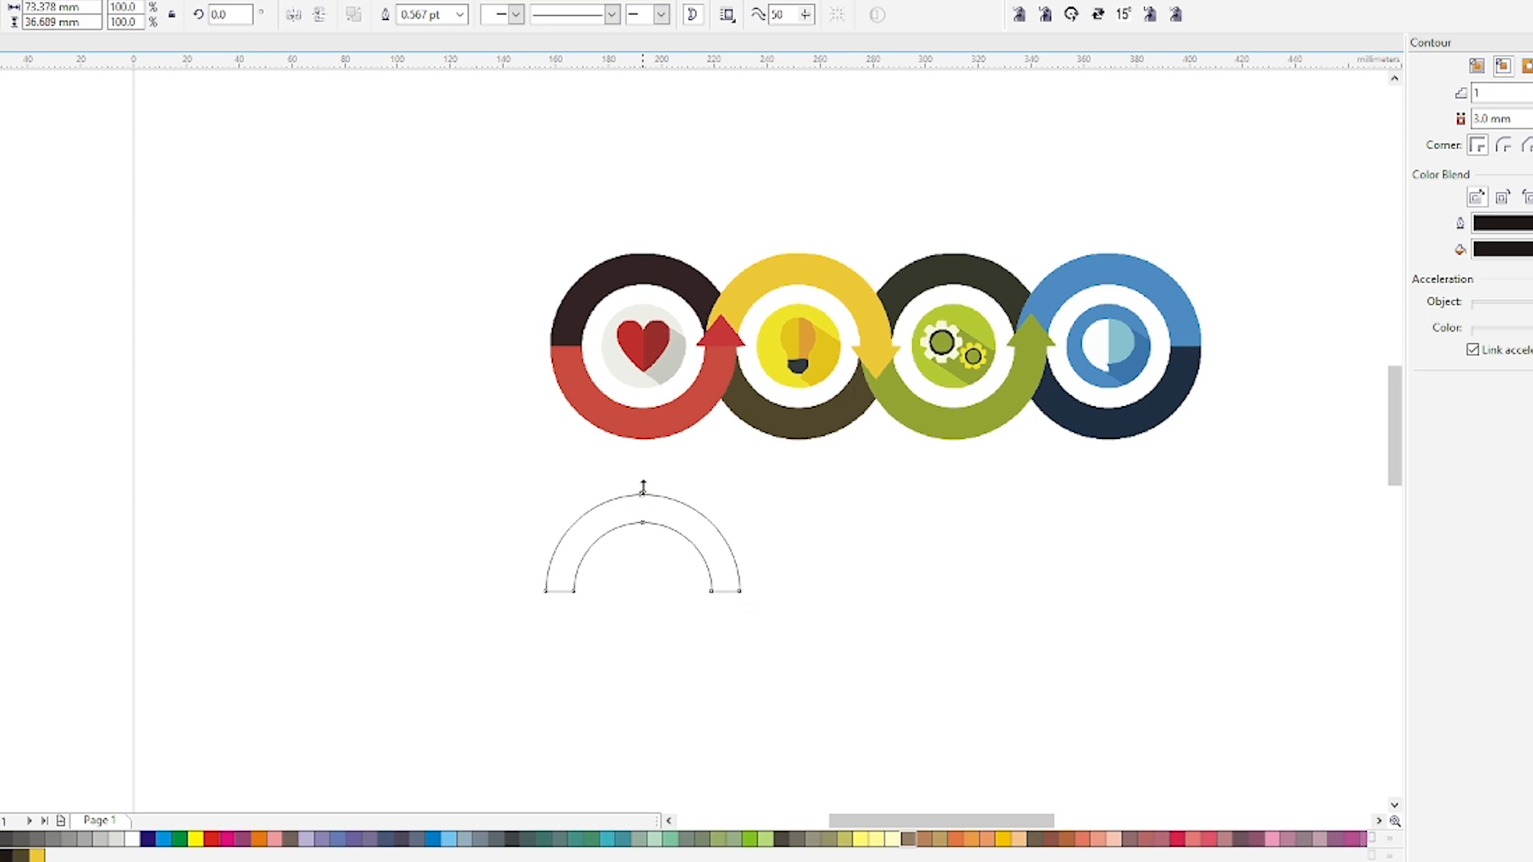
drag(644, 487, 640, 629)
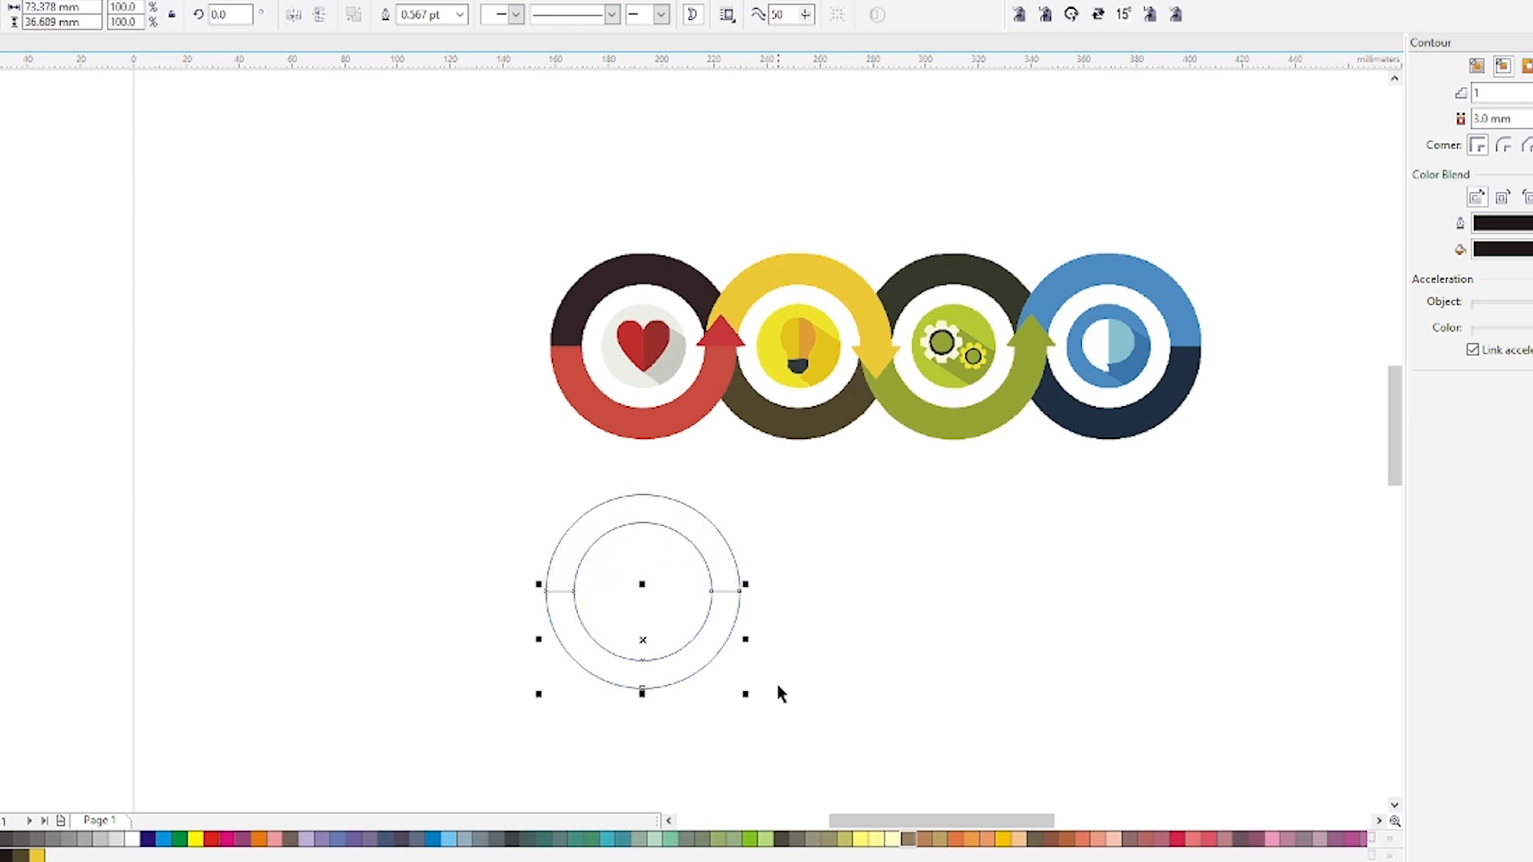
Delete the diamond's lowest node with the Shape tool to turn it into a triangular arrowhead.
click(847, 616)
click(691, 535)
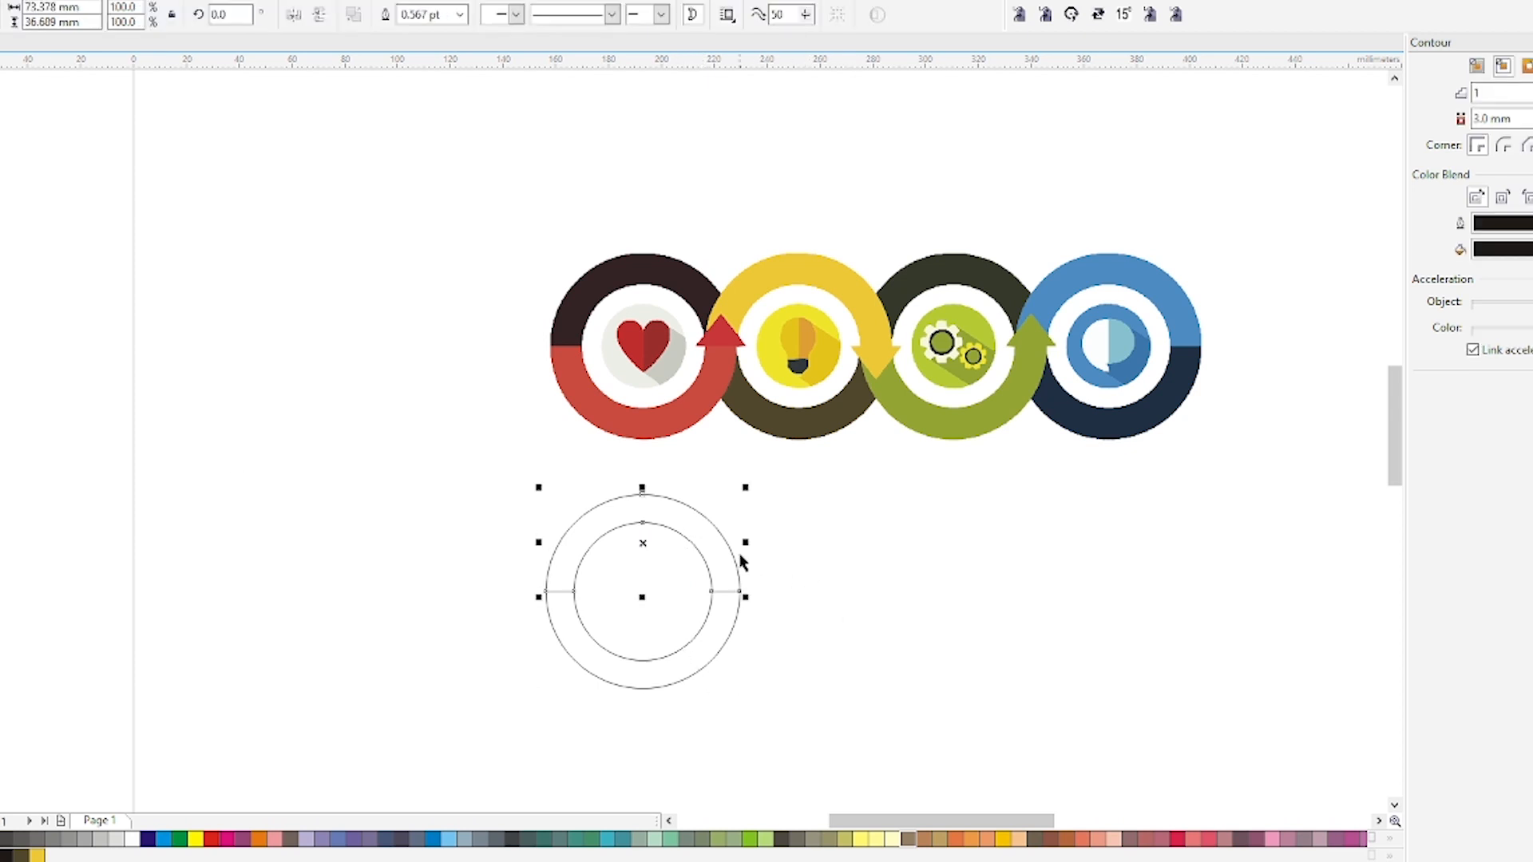
key(F10)
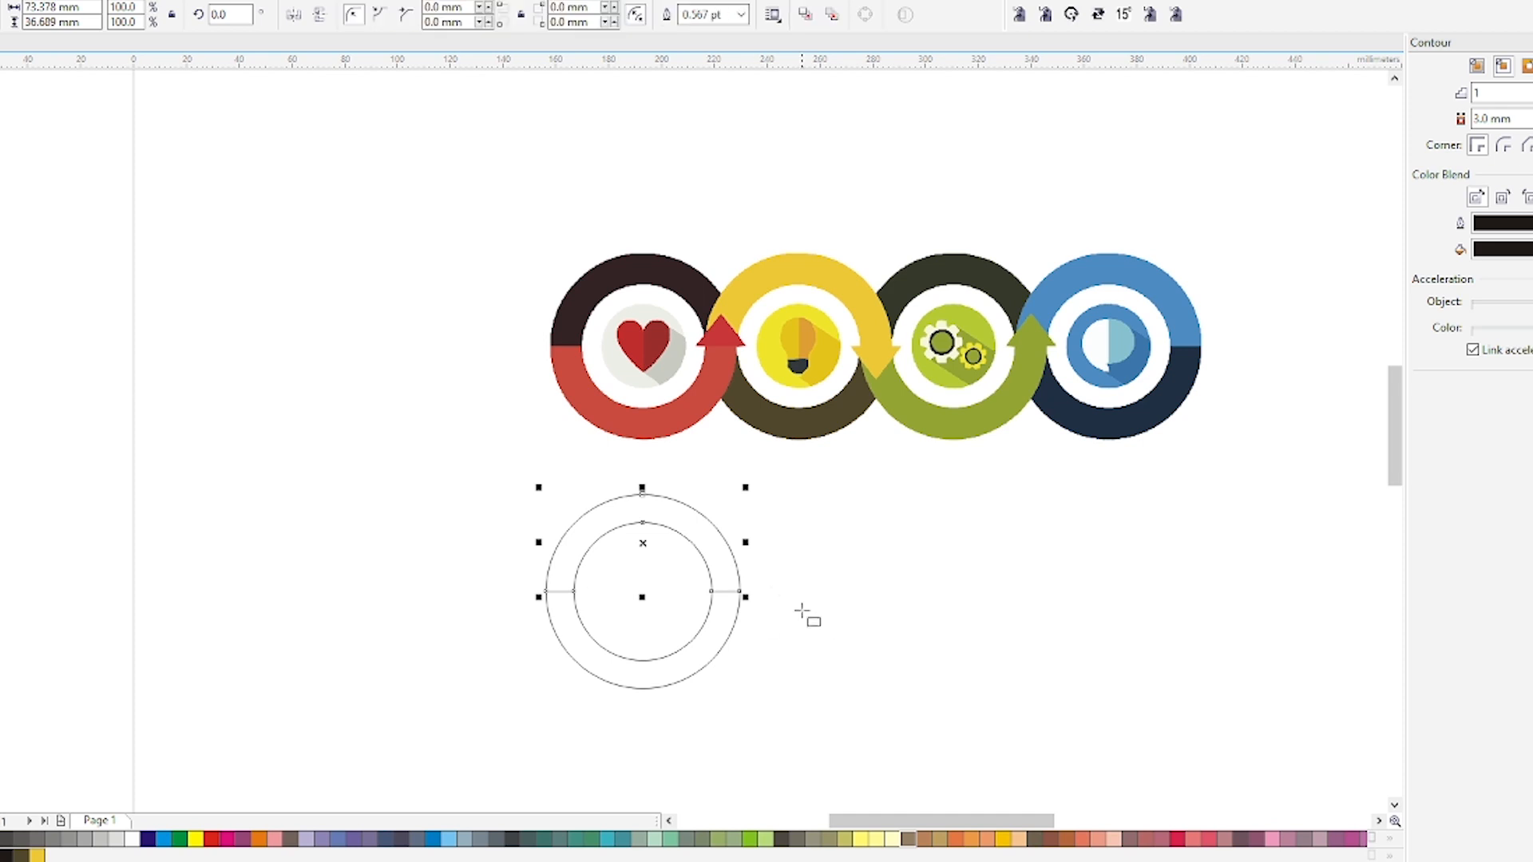
scroll(746, 599, up, 2)
drag(647, 549, 750, 595)
click(709, 577)
scroll(718, 598, up, 2)
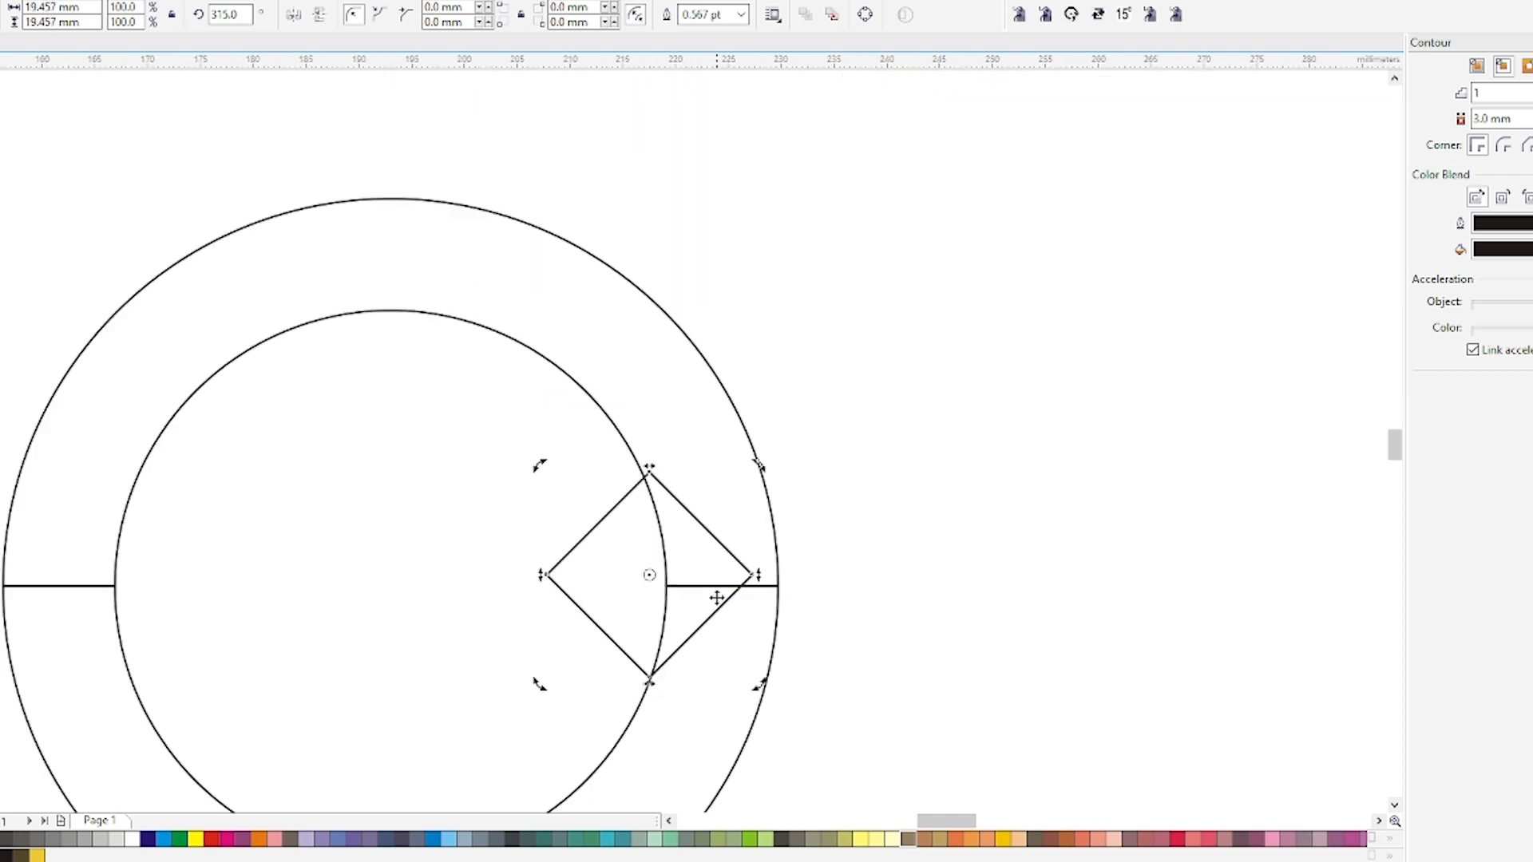
click(601, 573)
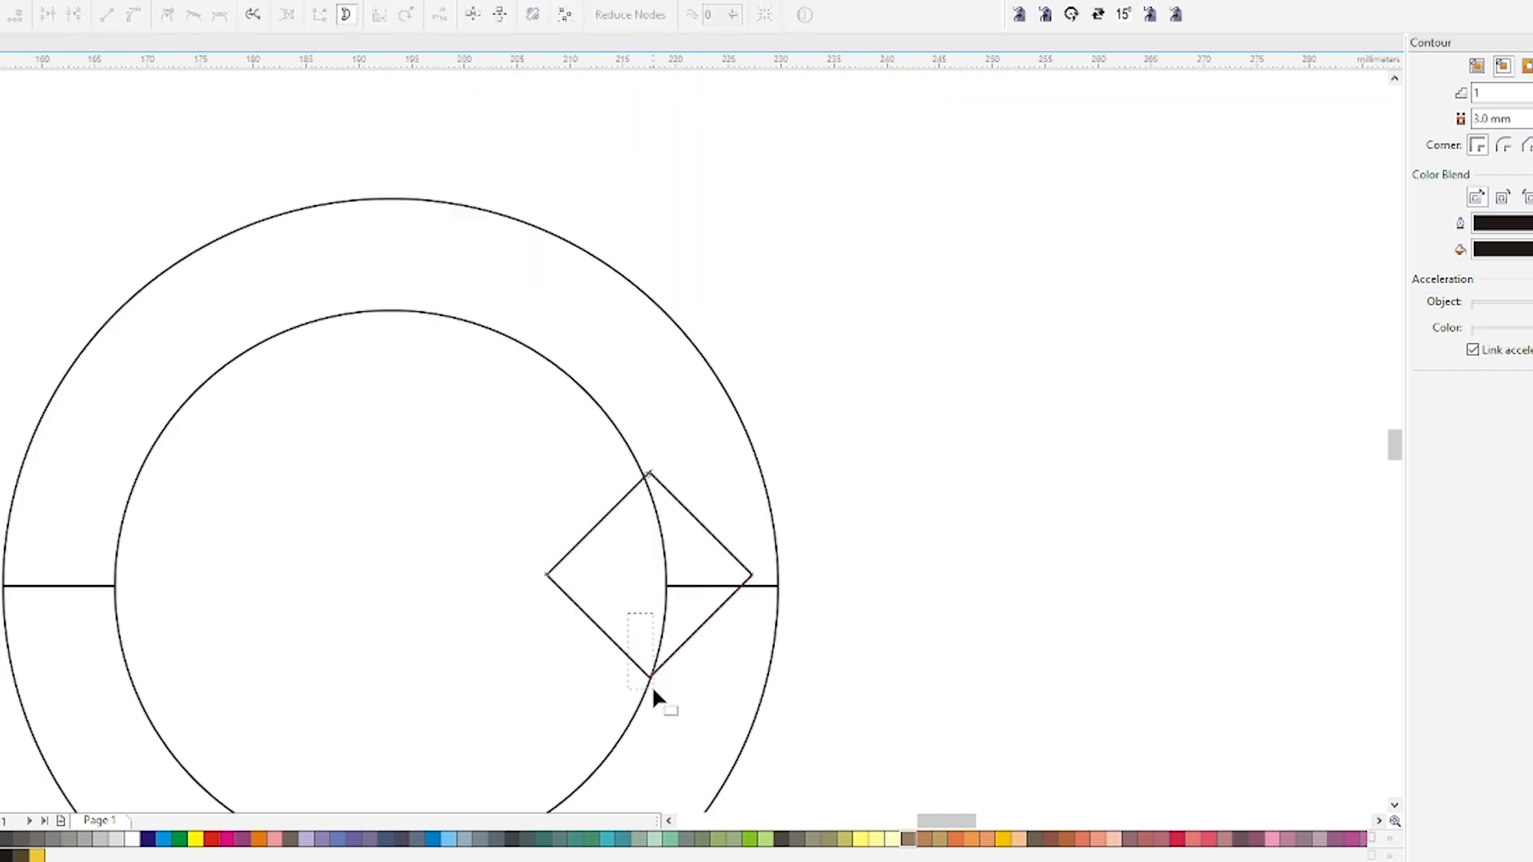
drag(652, 685, 653, 688)
key(Delete)
Draw a thin guide rectangle spanning the ring's width under the triangle and center-align the triangle to it.
key(space)
drag(634, 575, 701, 589)
scroll(701, 589, up, 4)
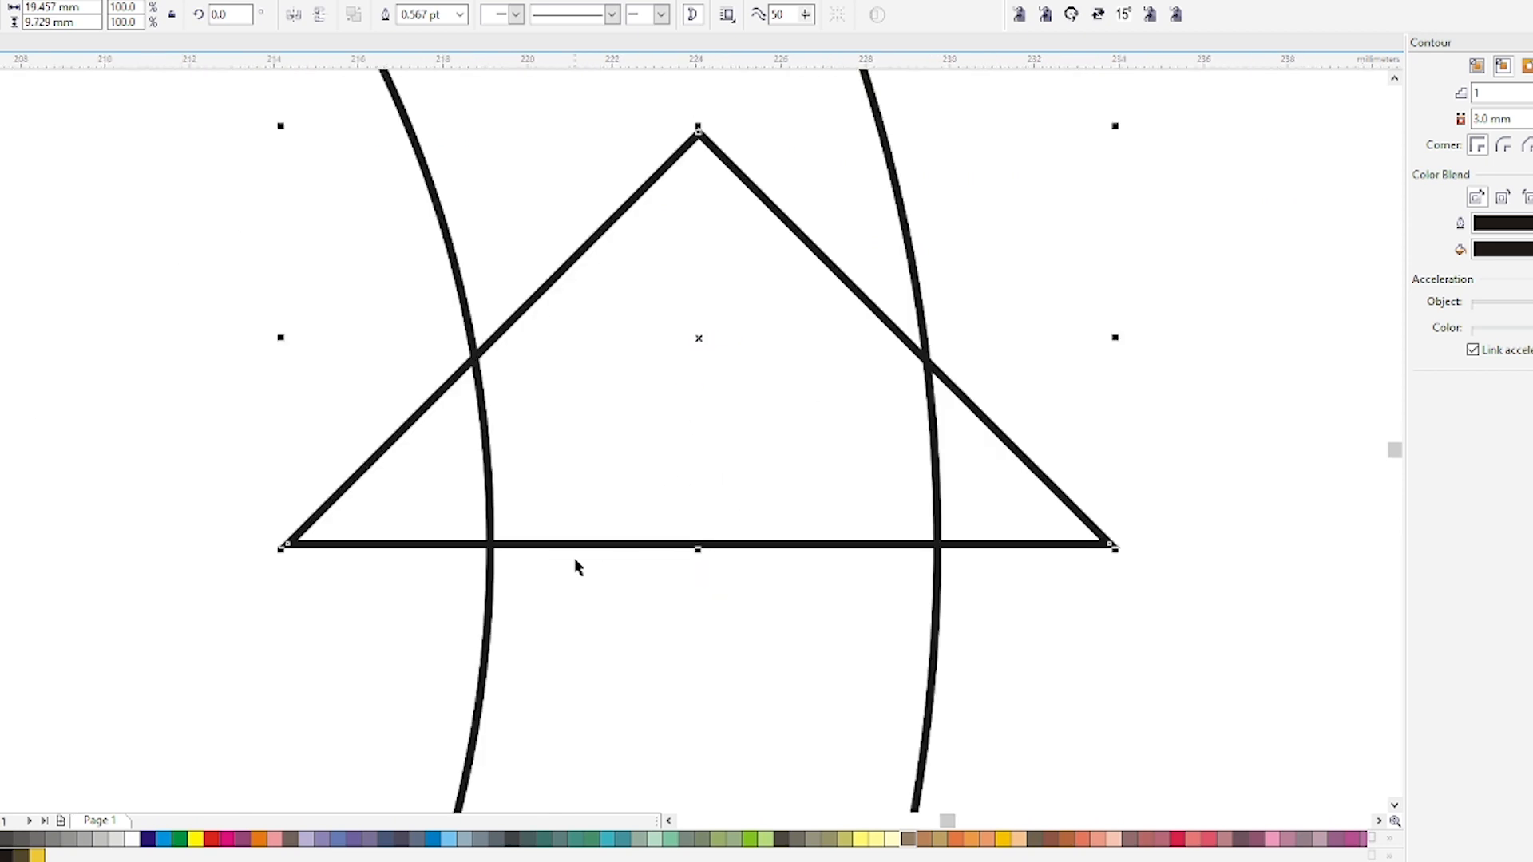
key(F6)
drag(491, 544, 940, 559)
click(956, 547)
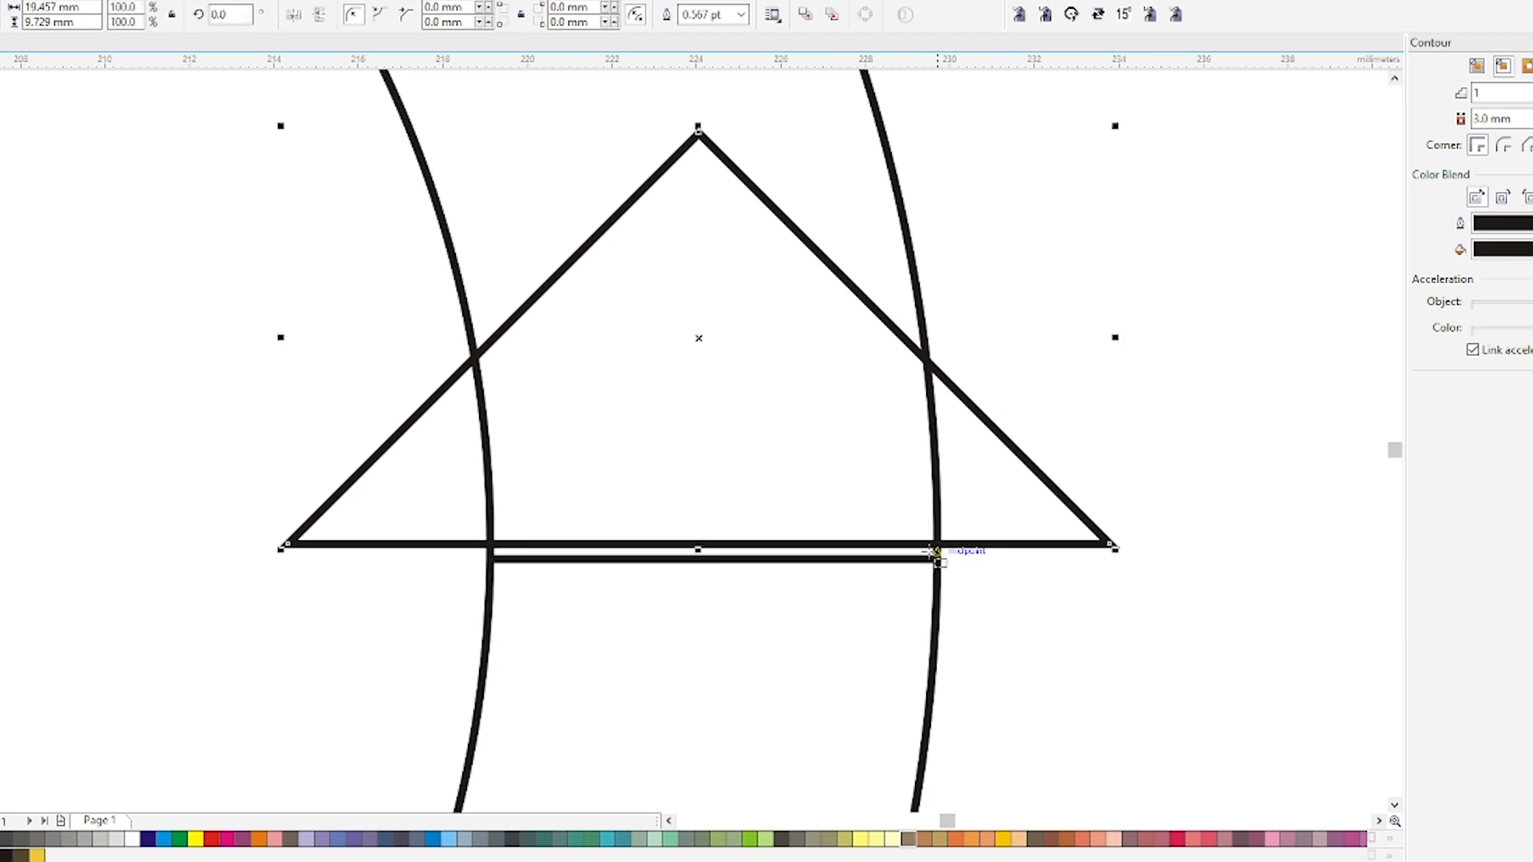
shift+click(924, 559)
key(c)
key(space)
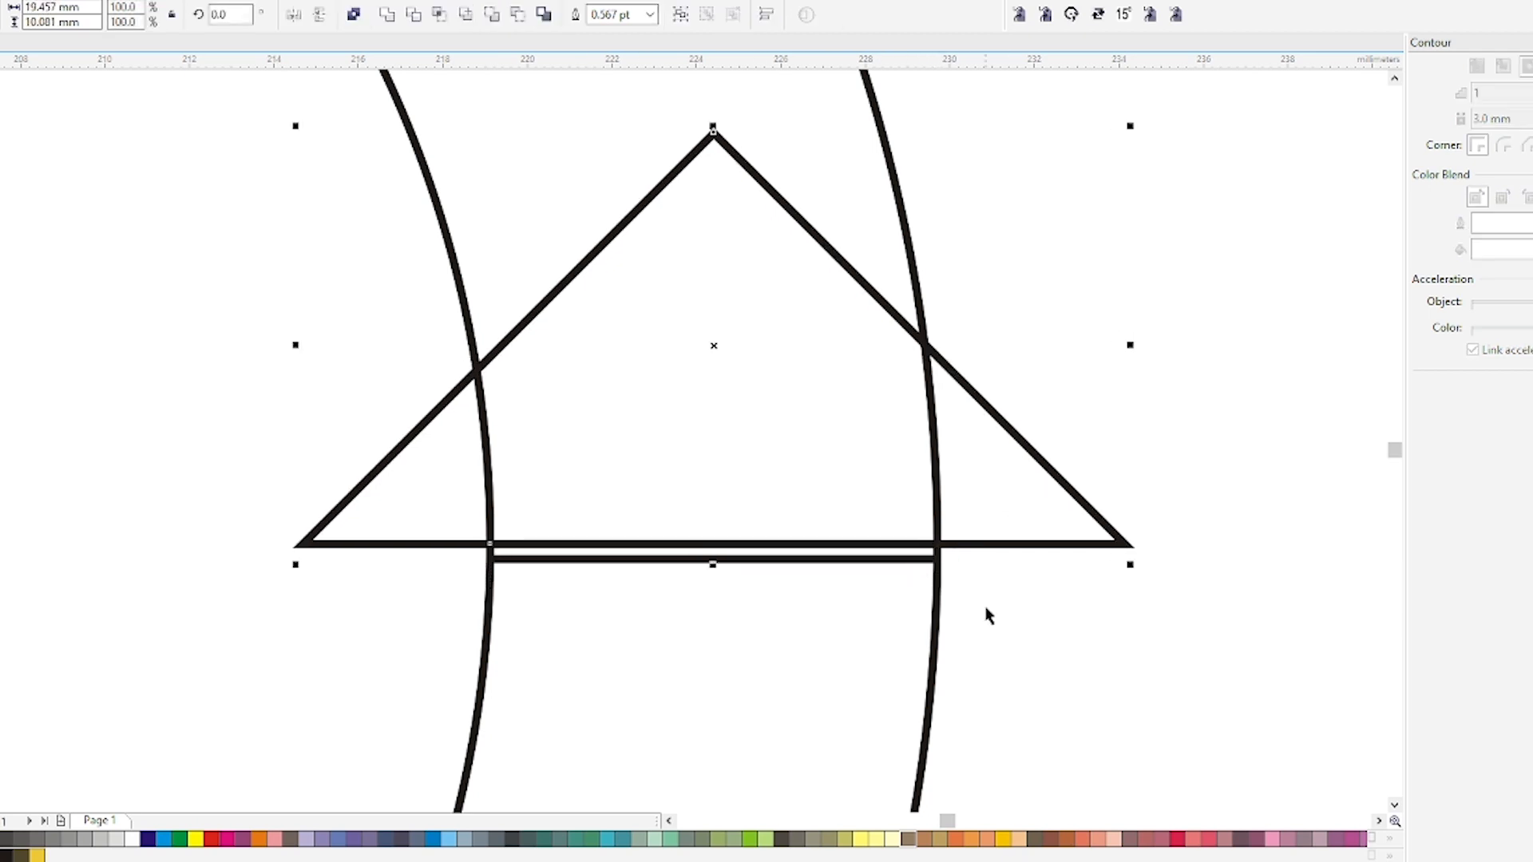
Delete the guide rectangle beneath the triangle.
drag(1029, 634, 472, 491)
key(Delete)
click(598, 487)
drag(598, 487, 600, 493)
scroll(619, 515, down, 2)
key(Escape)
scroll(643, 526, down, 2)
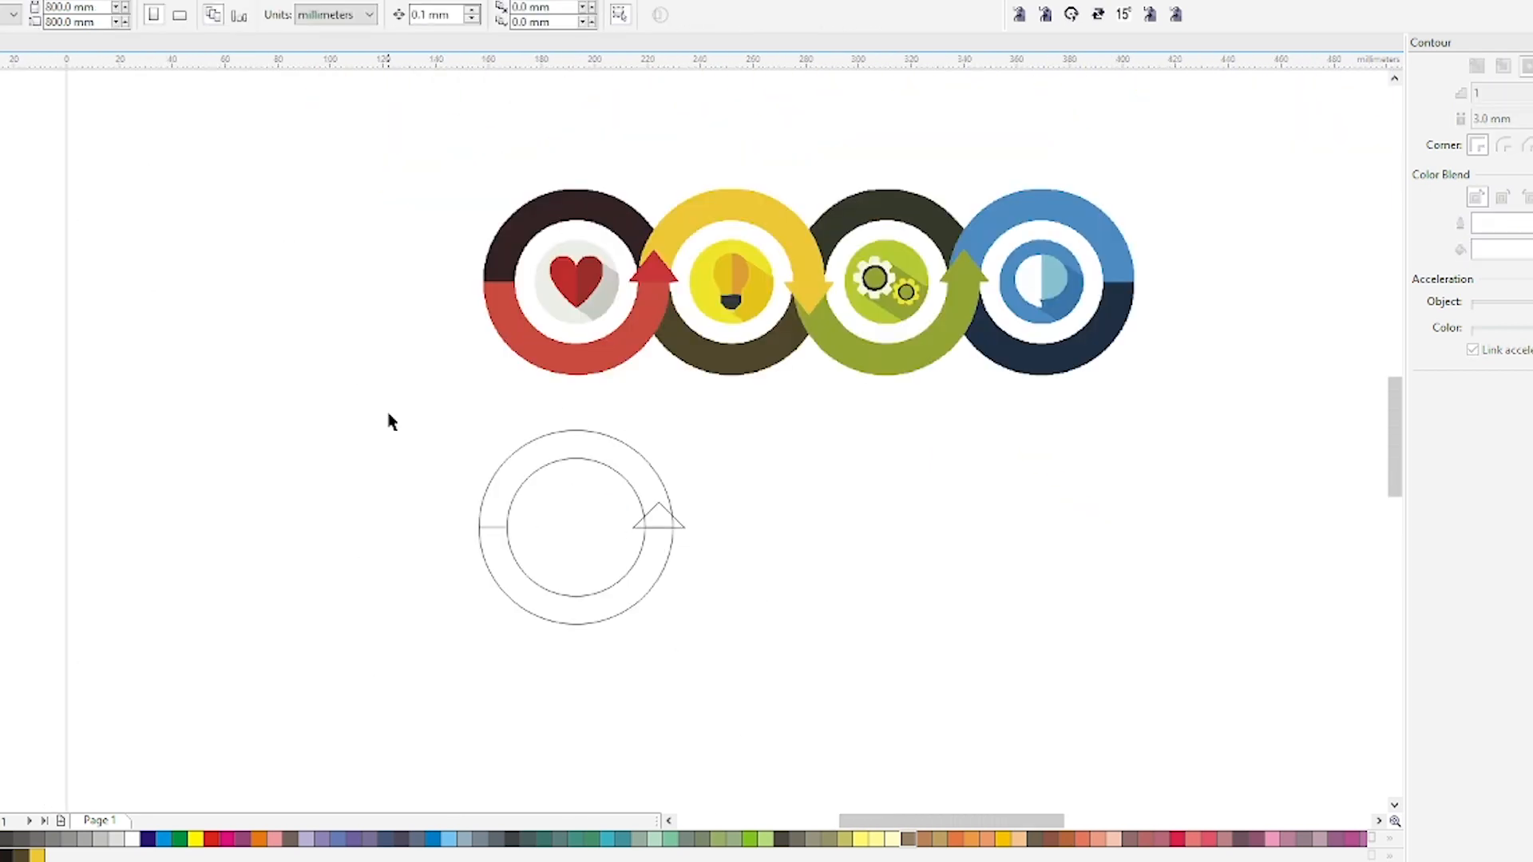
Fill the ring's top half with the dark brown sampled from the first reference circle.
key(i)
click(567, 211)
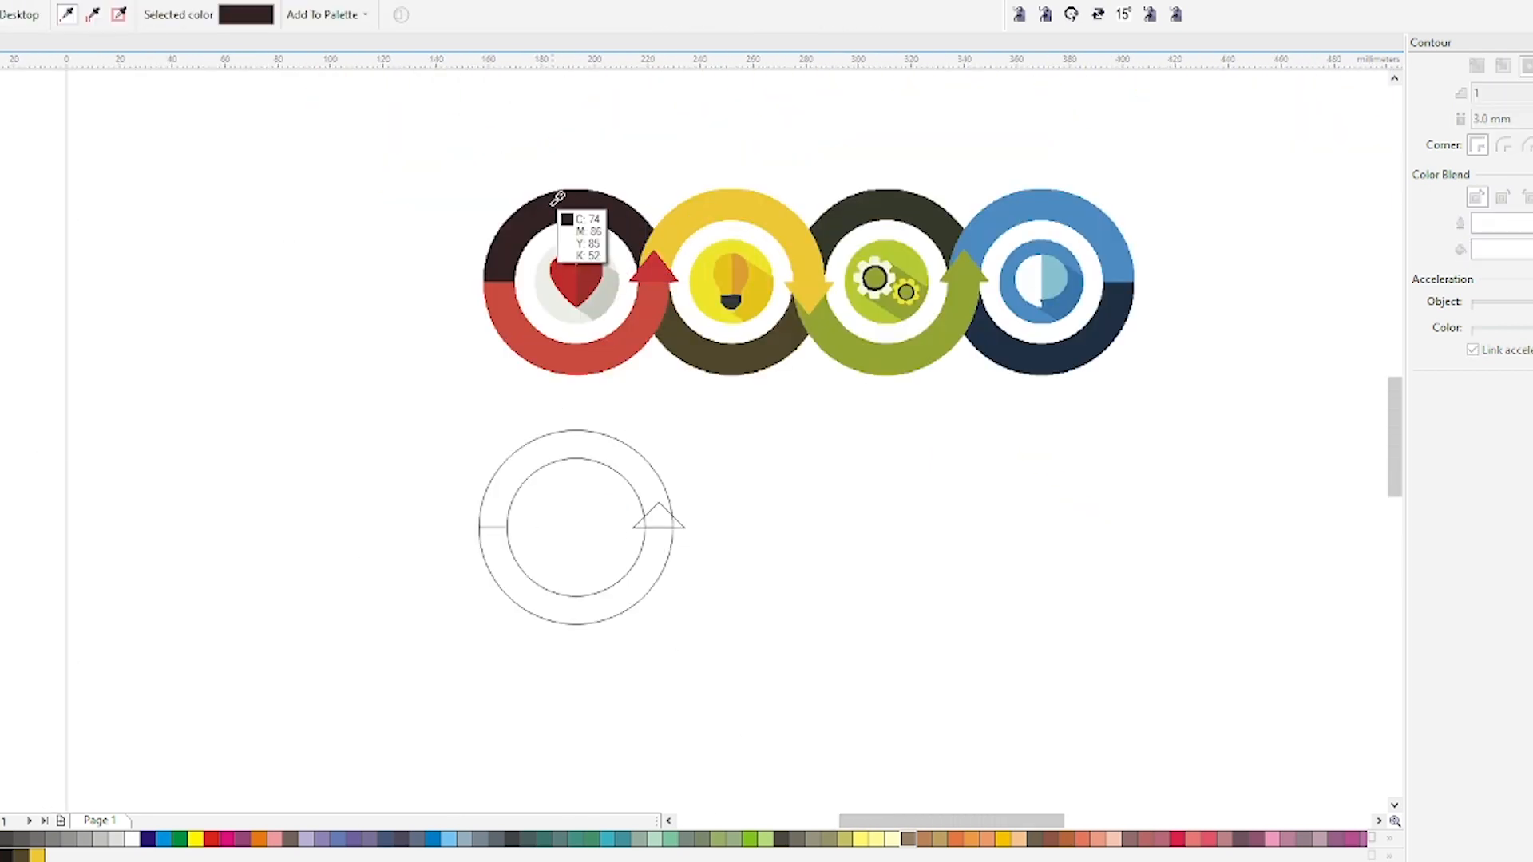
click(558, 447)
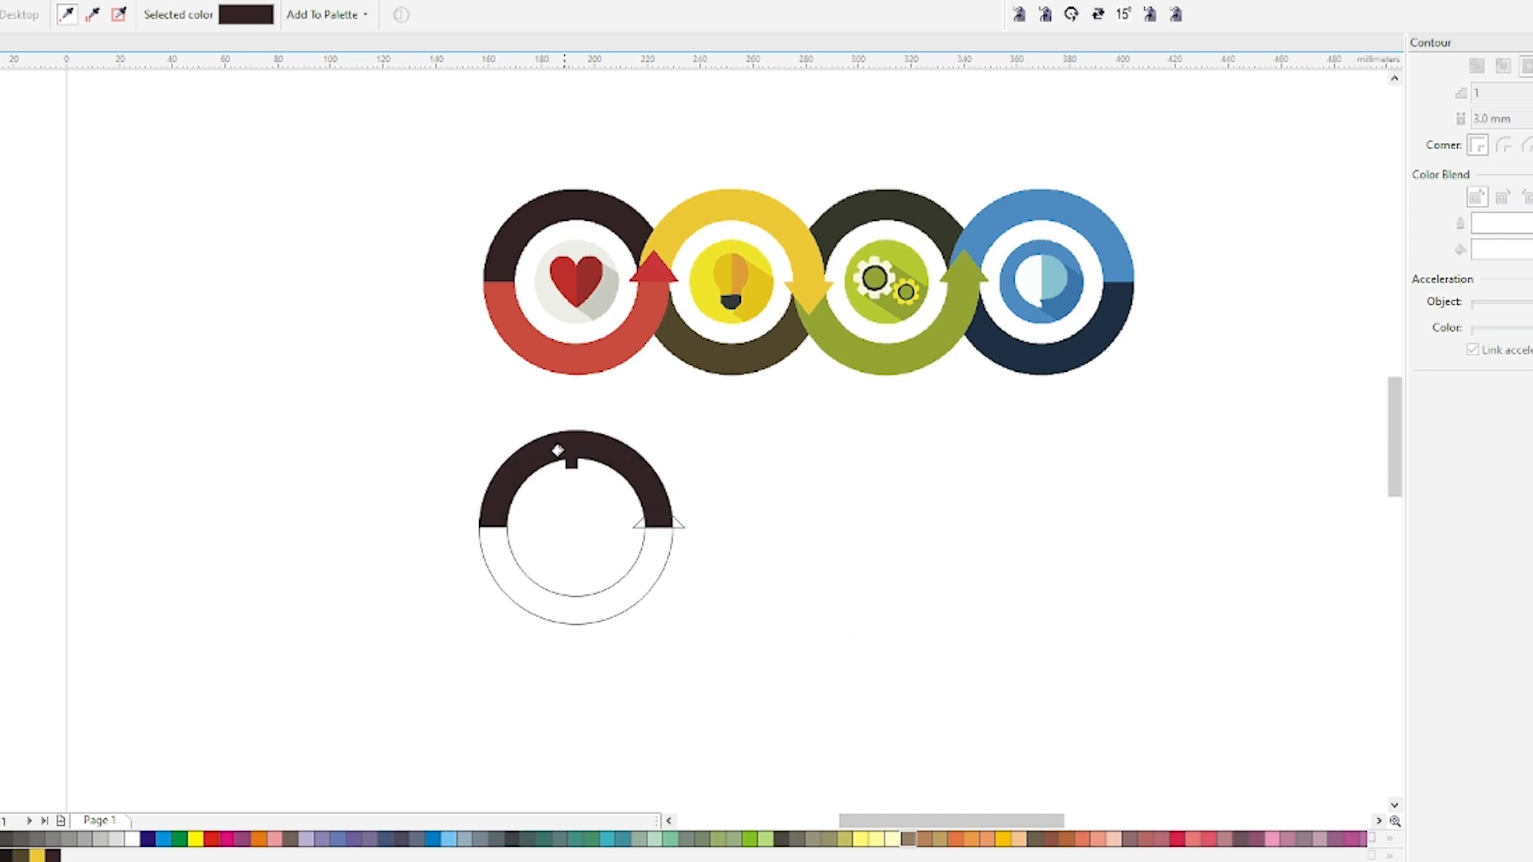
Fill the ring's bottom half with the red from the first reference circle, then undo it.
click(583, 357)
click(573, 612)
key(space)
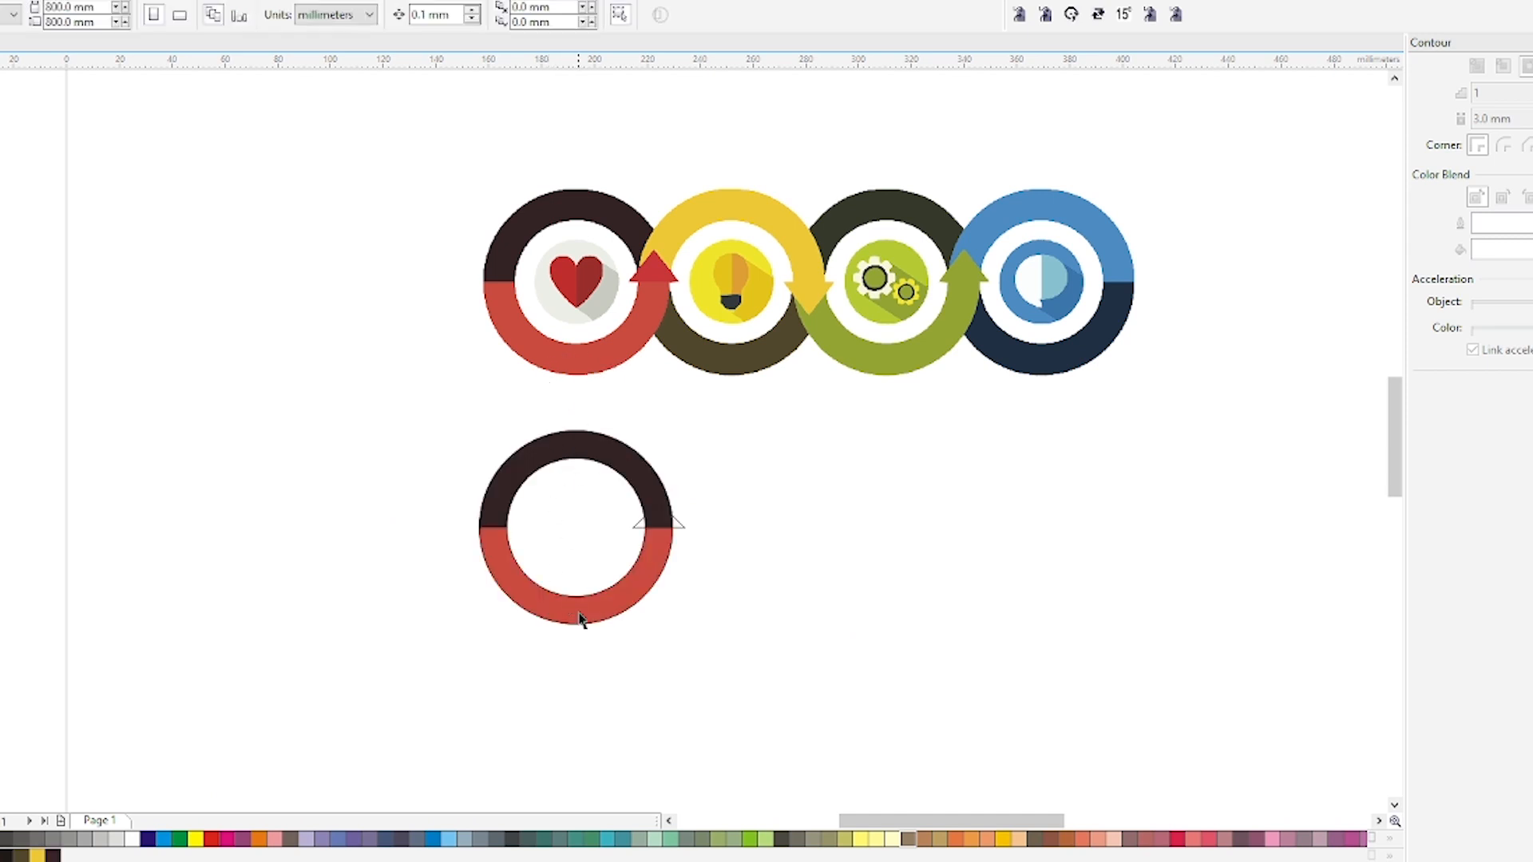
key(ctrl+z)
Apply the second reference circle's yellow to the ring's top half and its olive-brown to the bottom half.
key(i)
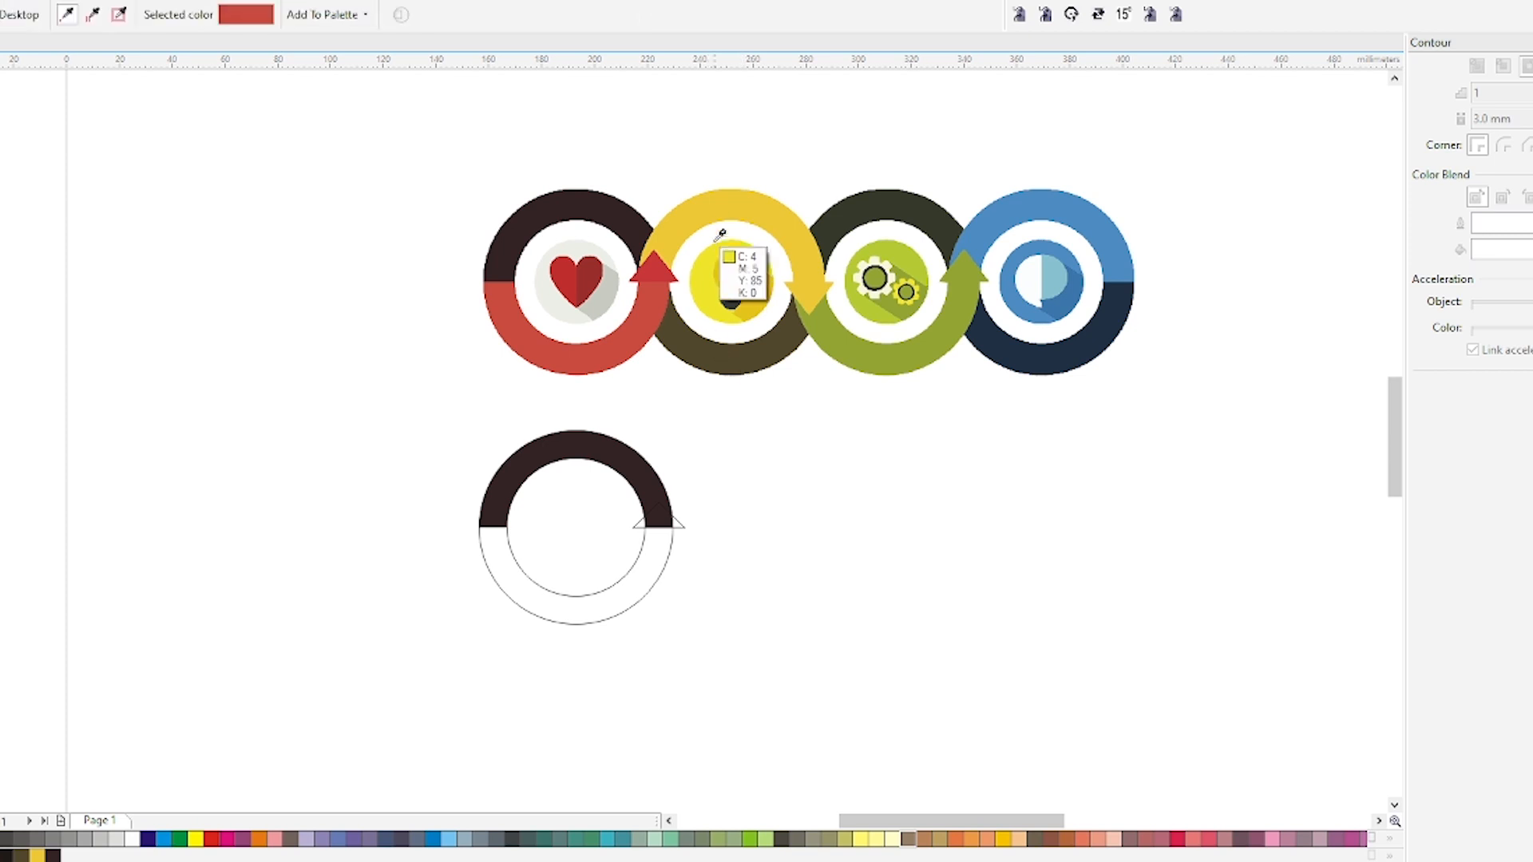
click(716, 201)
click(609, 445)
click(743, 367)
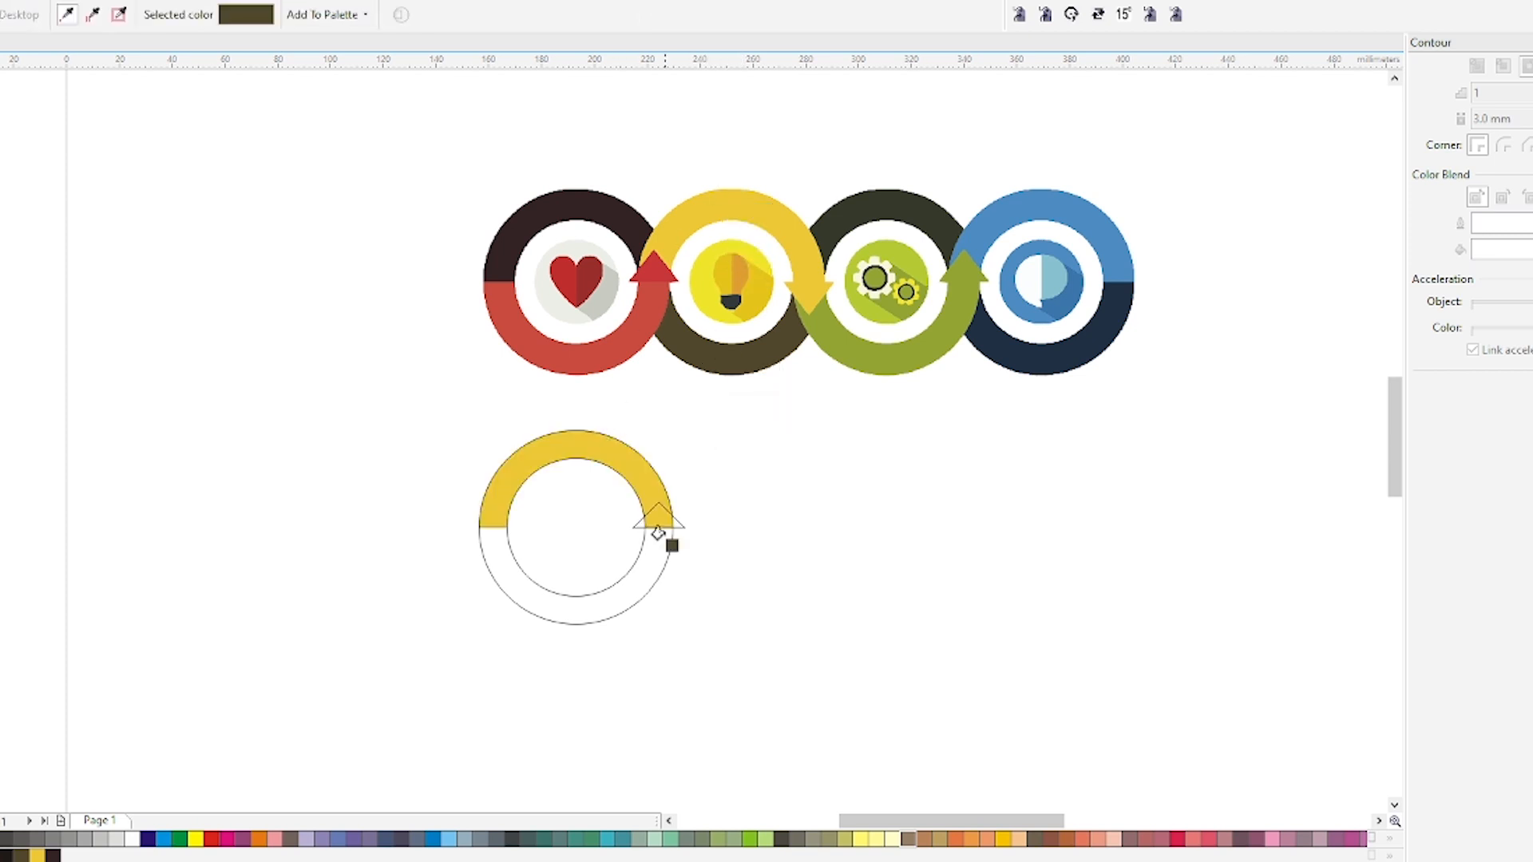
click(639, 591)
Copy the bottom half's olive-brown fill onto the triangle arrowhead.
scroll(653, 514, up, 2)
key(space)
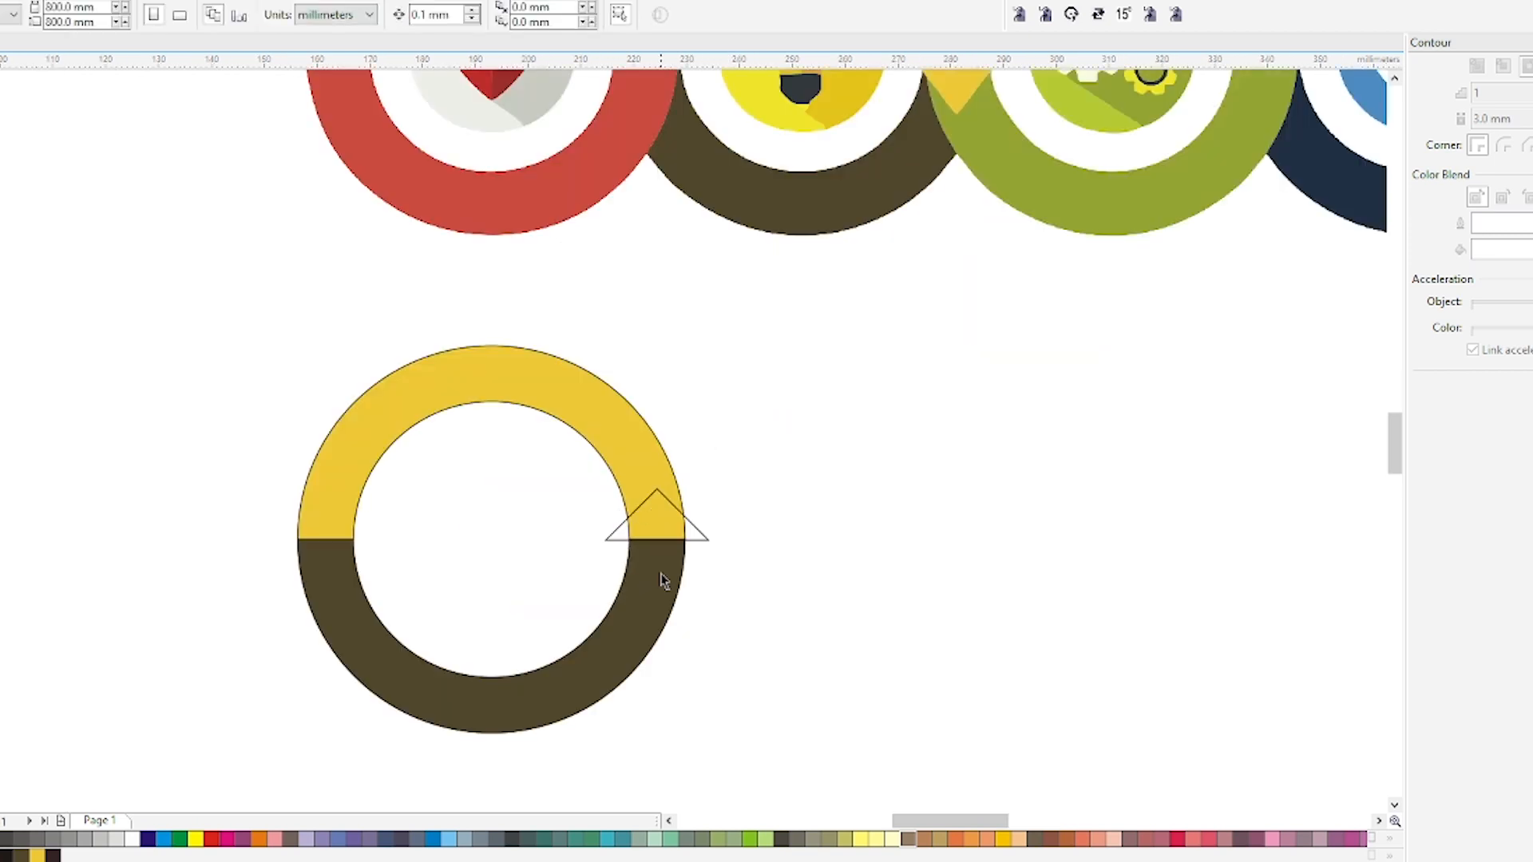
scroll(662, 575, down, 2)
click(662, 551)
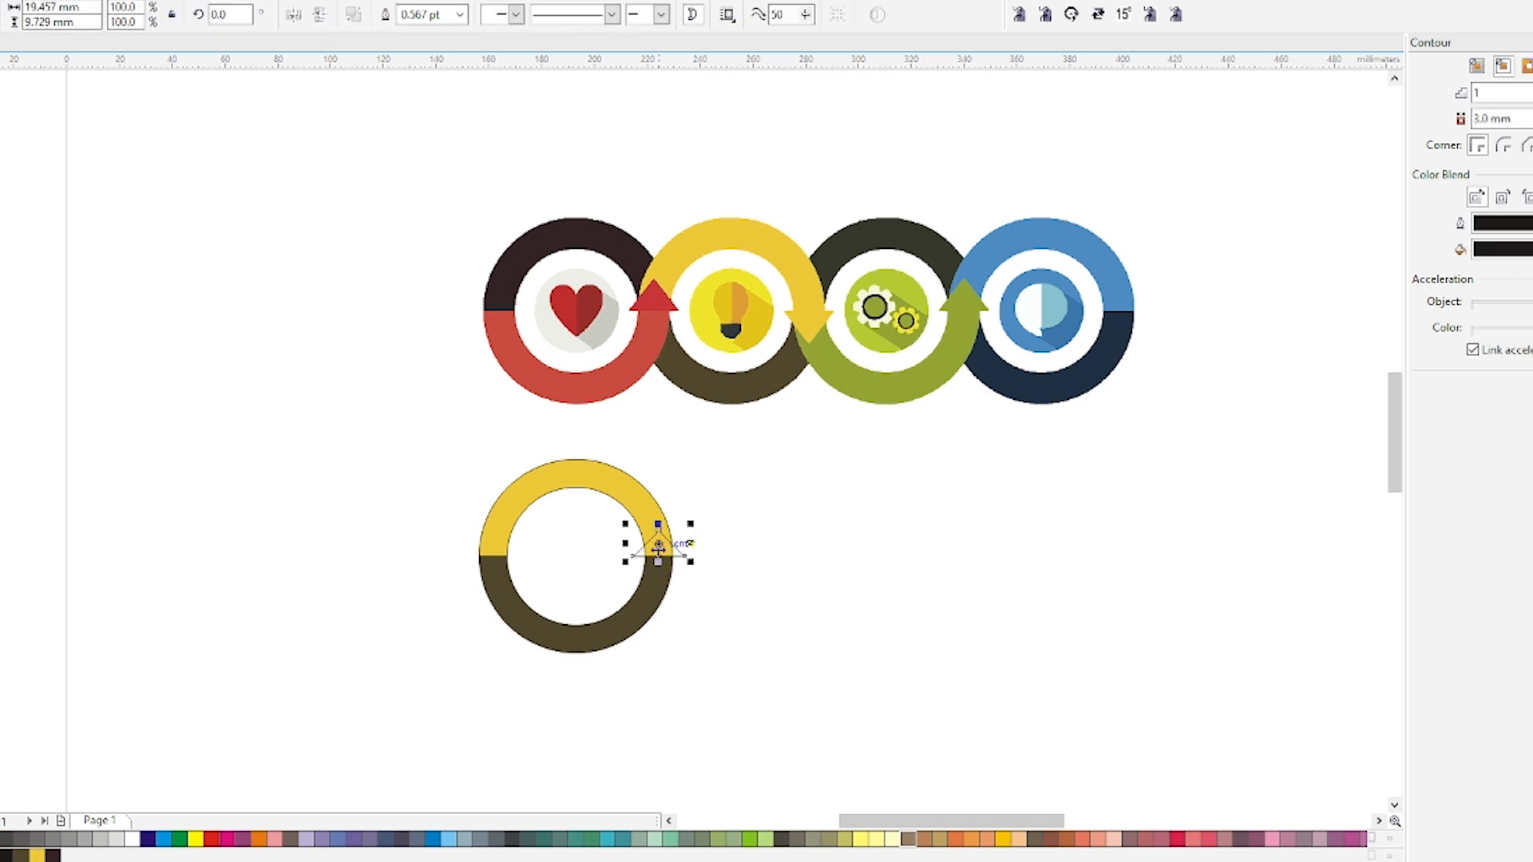
scroll(659, 551, up, 2)
scroll(656, 551, down, 2)
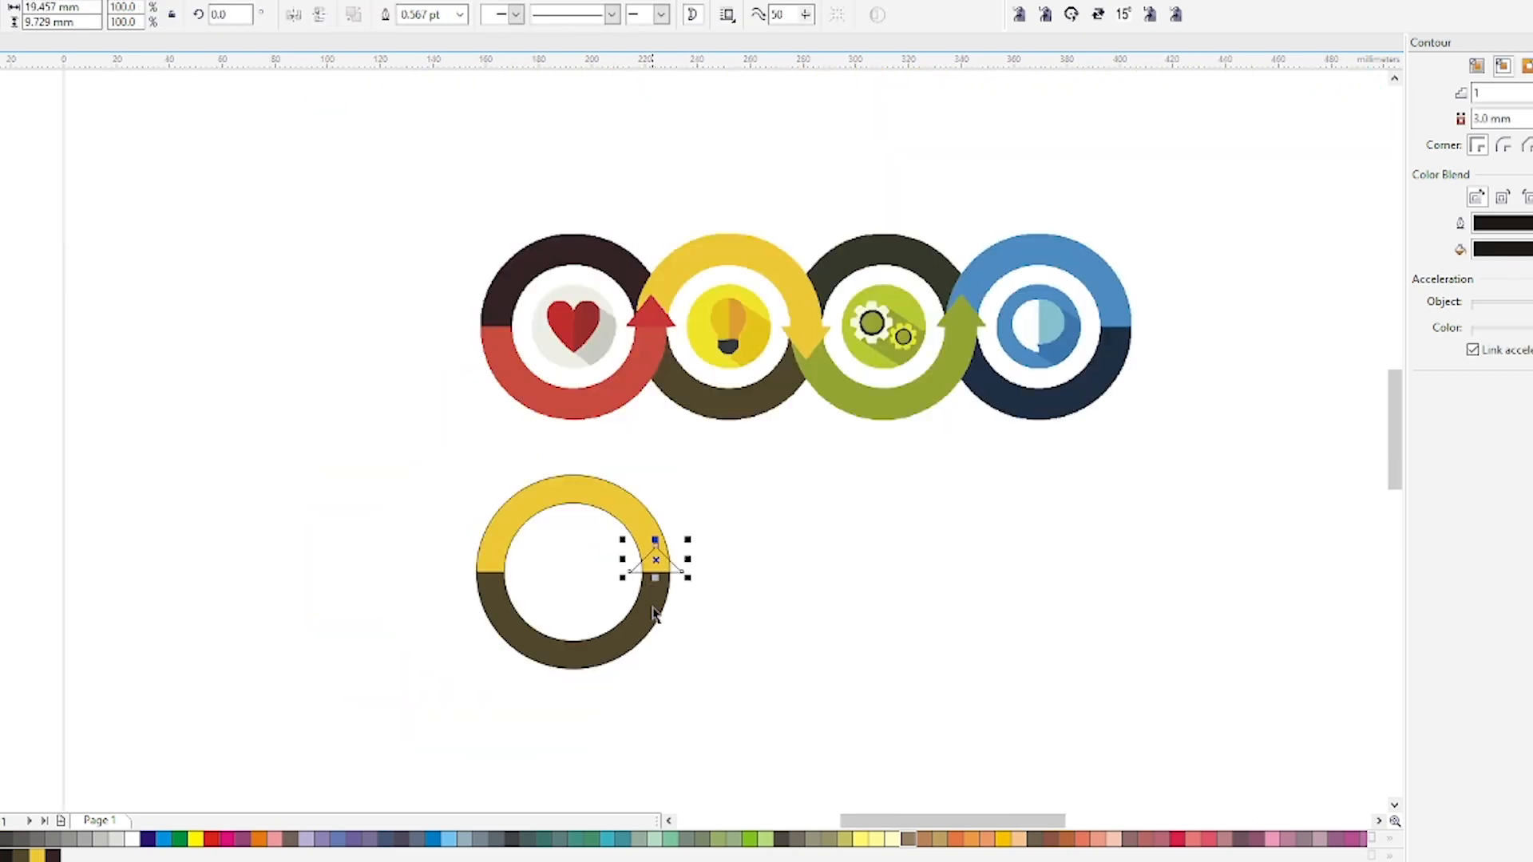
click(652, 609)
scroll(650, 597, up, 1)
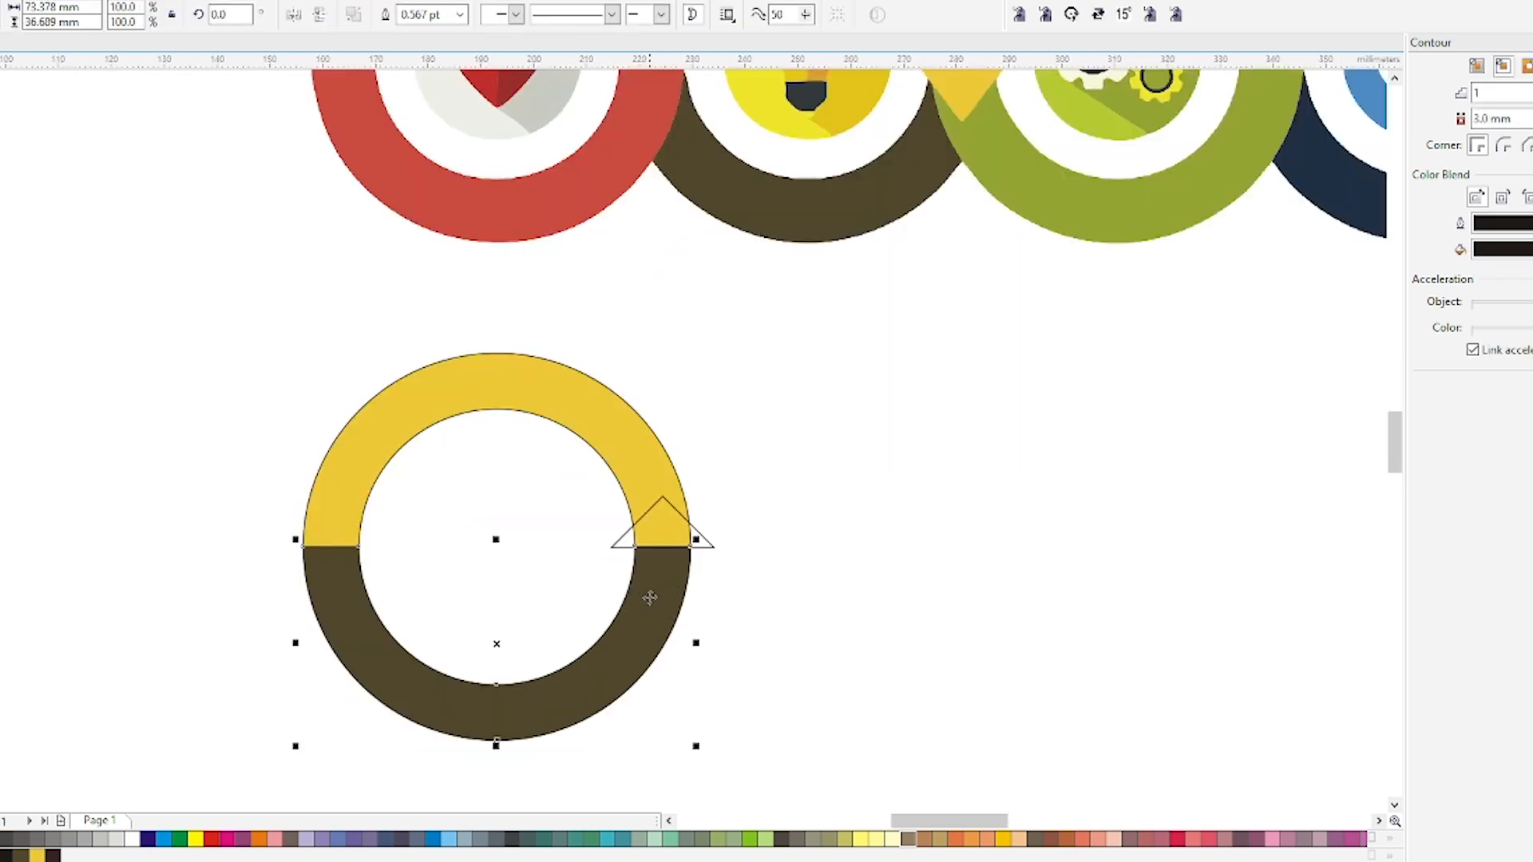
drag(649, 599, 660, 531)
click(660, 531)
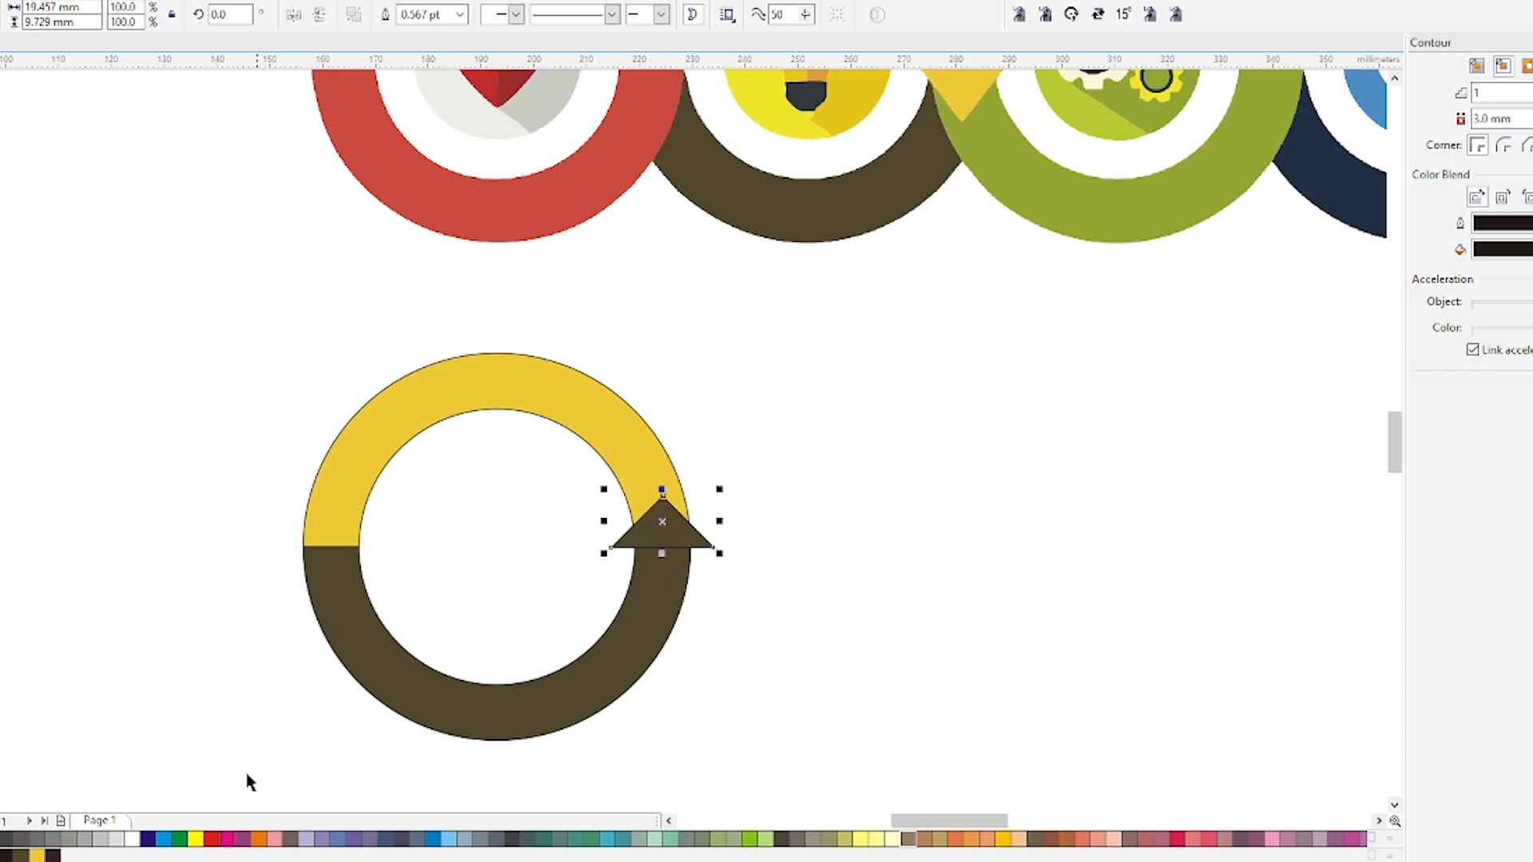
Darken the arrowhead's fill slightly in the Edit Fill dialog.
double_click(1053, 861)
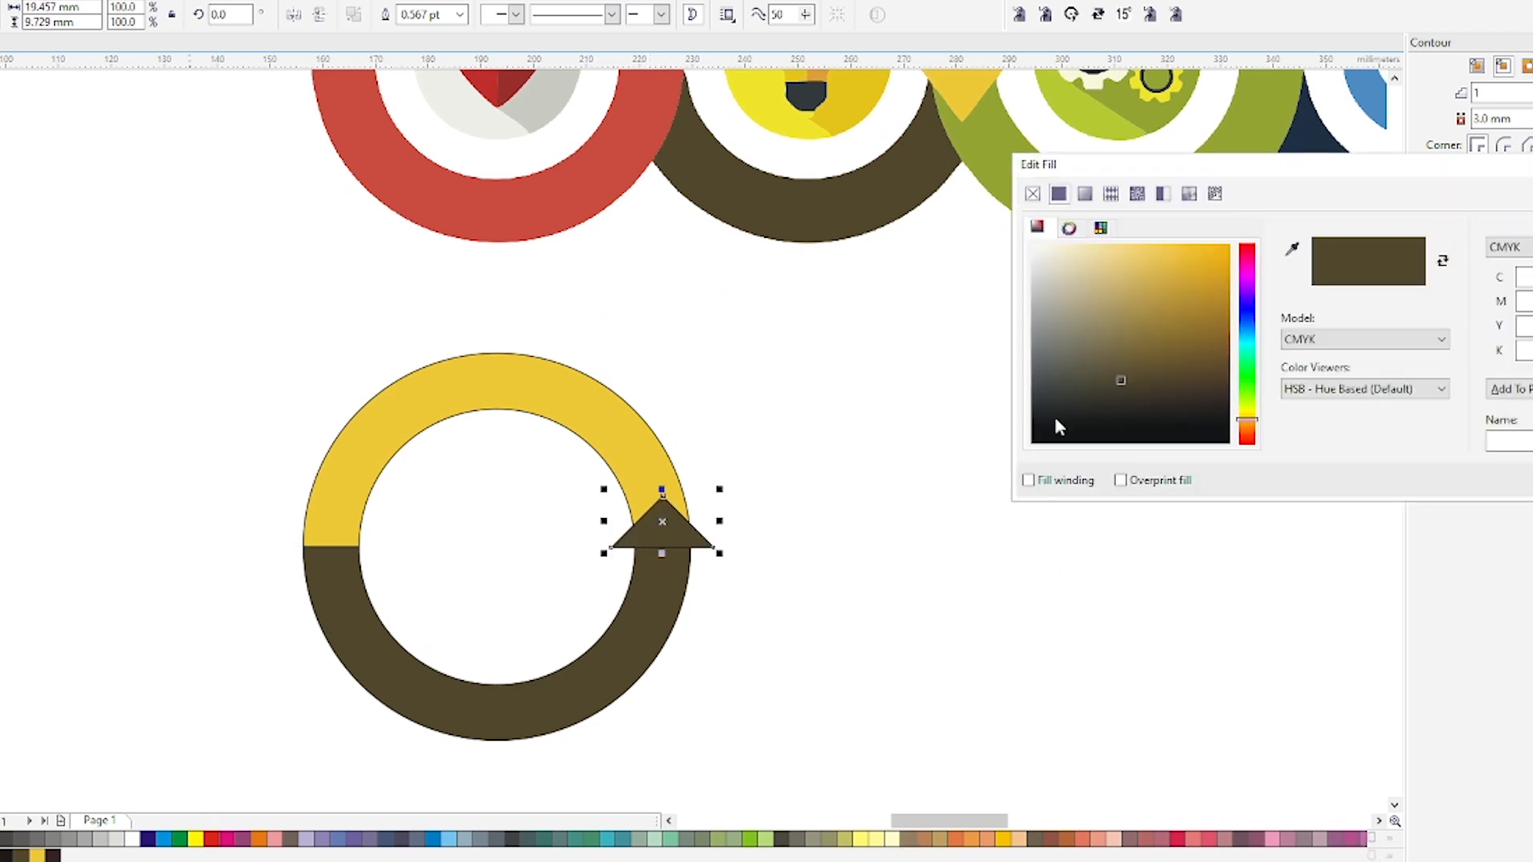
click(1129, 391)
click(1532, 481)
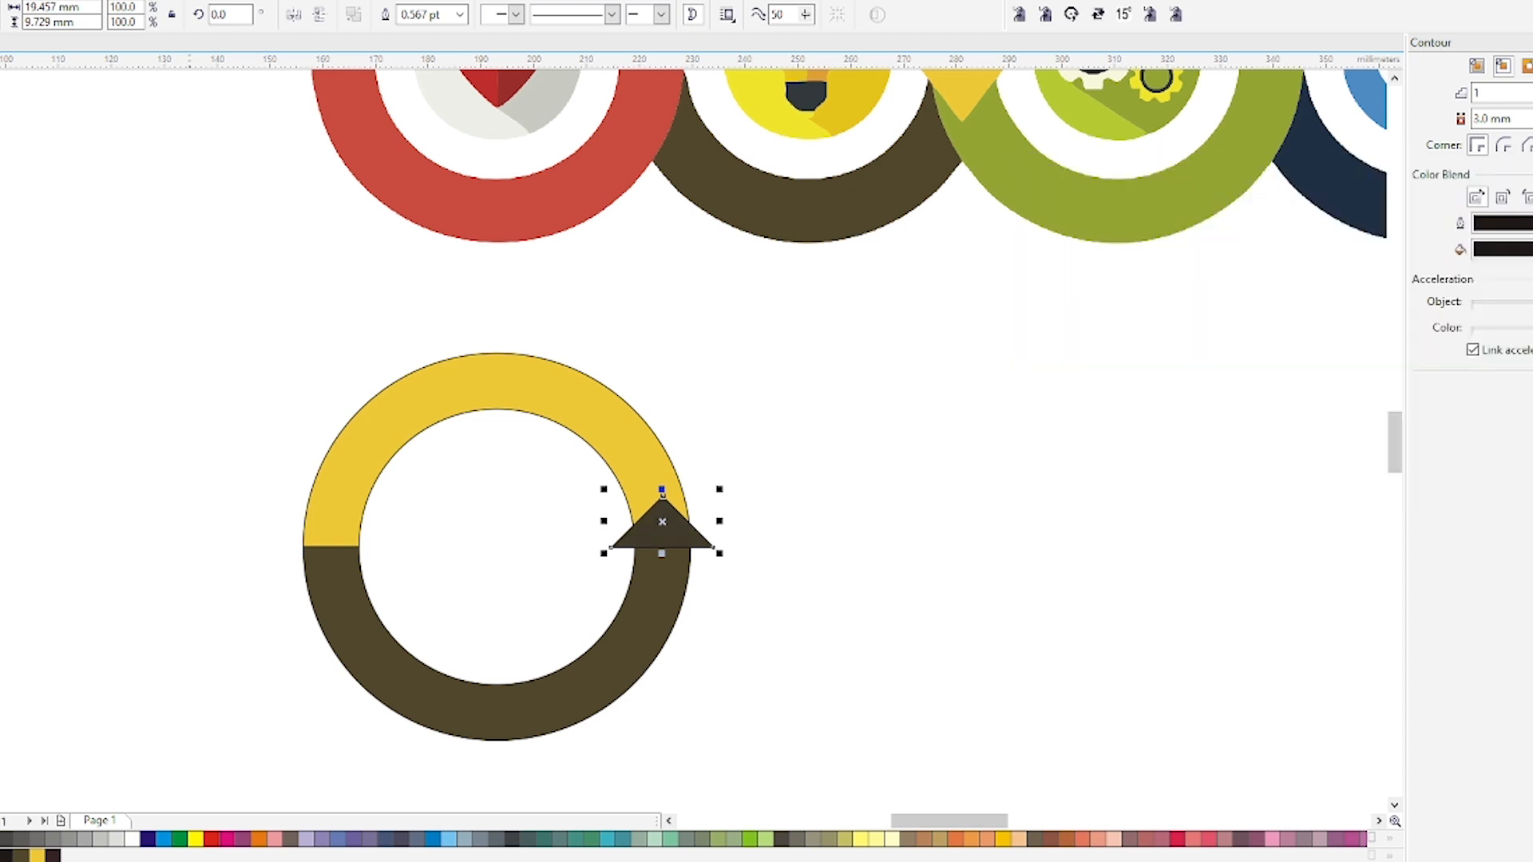
Duplicate the whole ring with its arrow and place the copy overlapping to the right.
click(483, 448)
drag(822, 344, 244, 713)
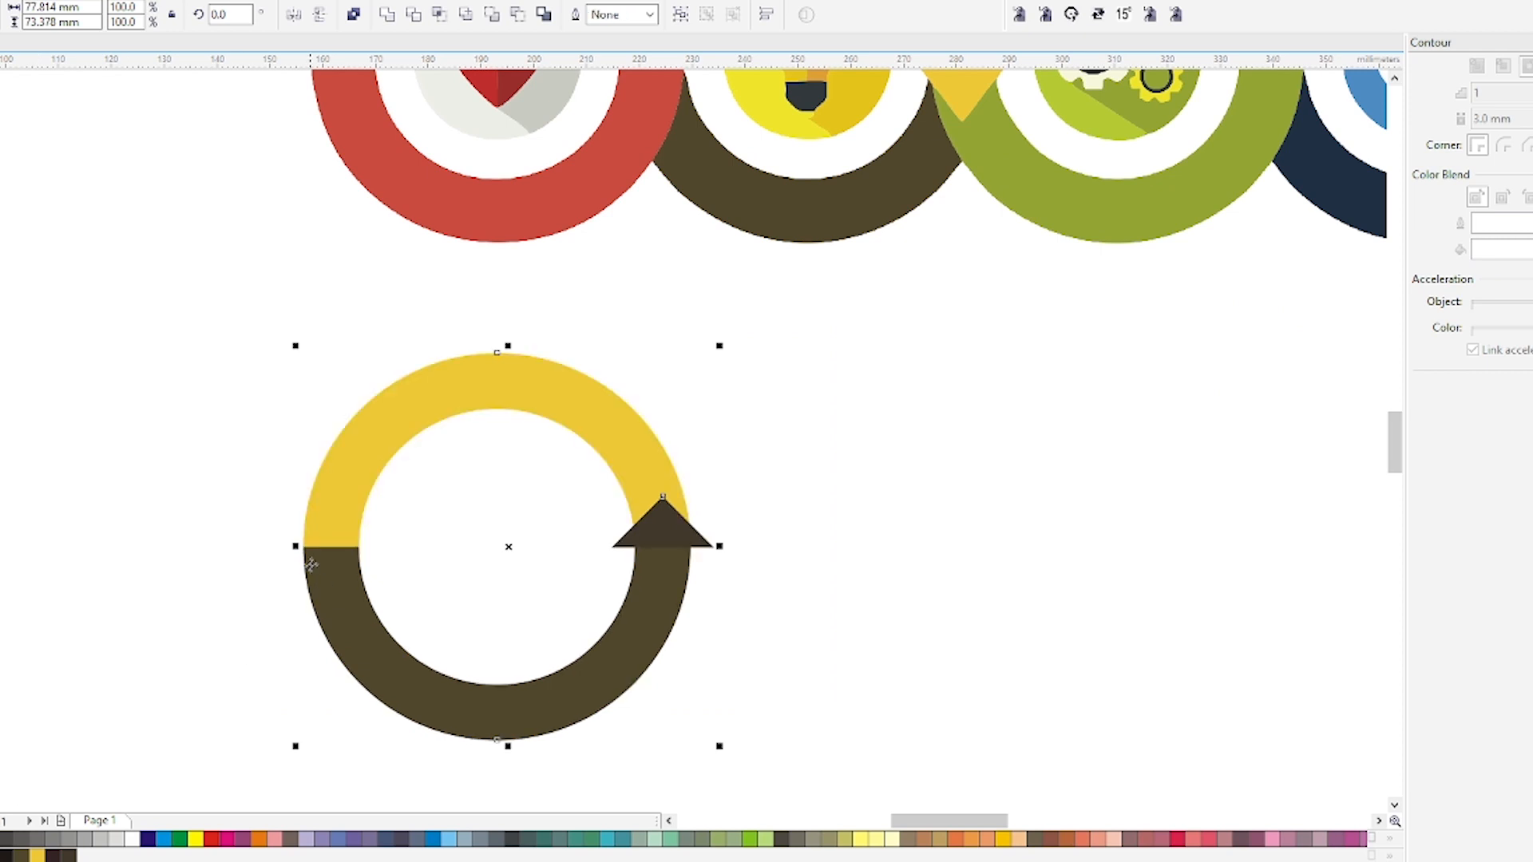
drag(305, 547, 639, 549)
right_click(637, 572)
key(Escape)
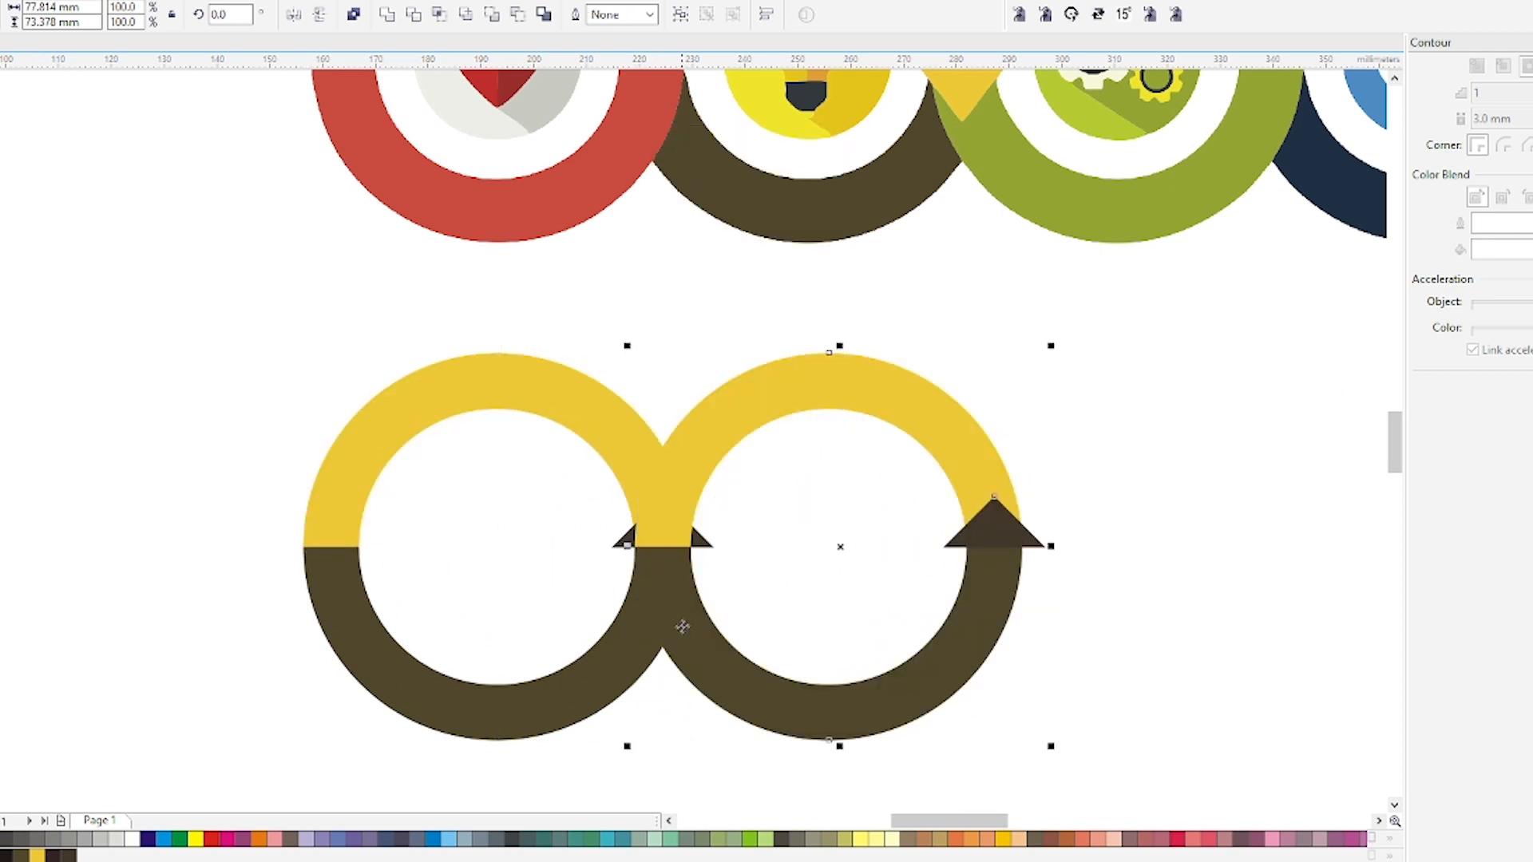
Repeat the duplication twice to create a row of four linked rings.
scroll(668, 631, down, 2)
key(ctrl+r)
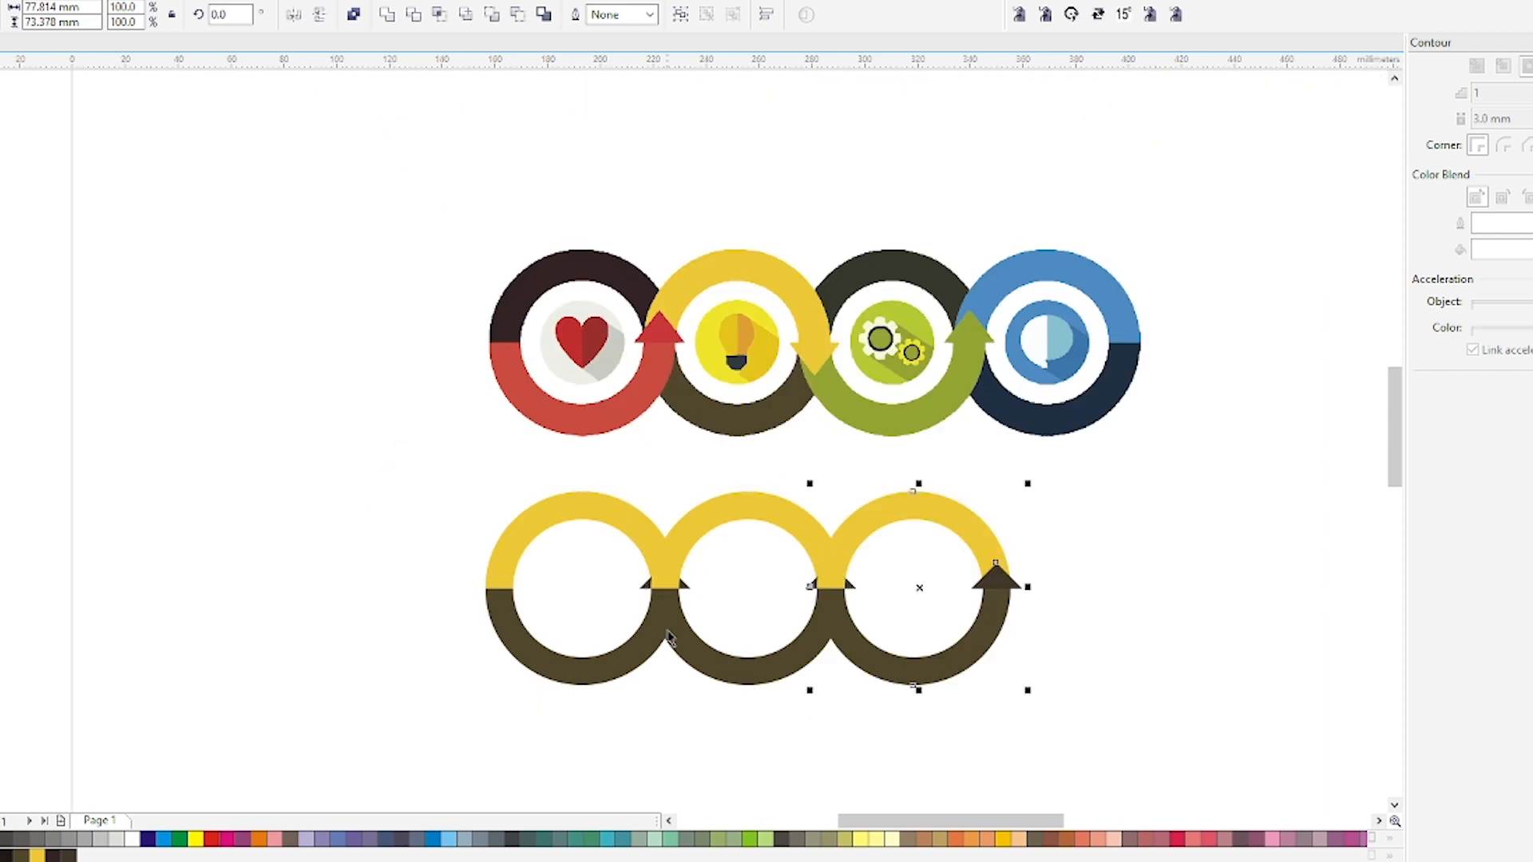
key(ctrl+r)
click(735, 715)
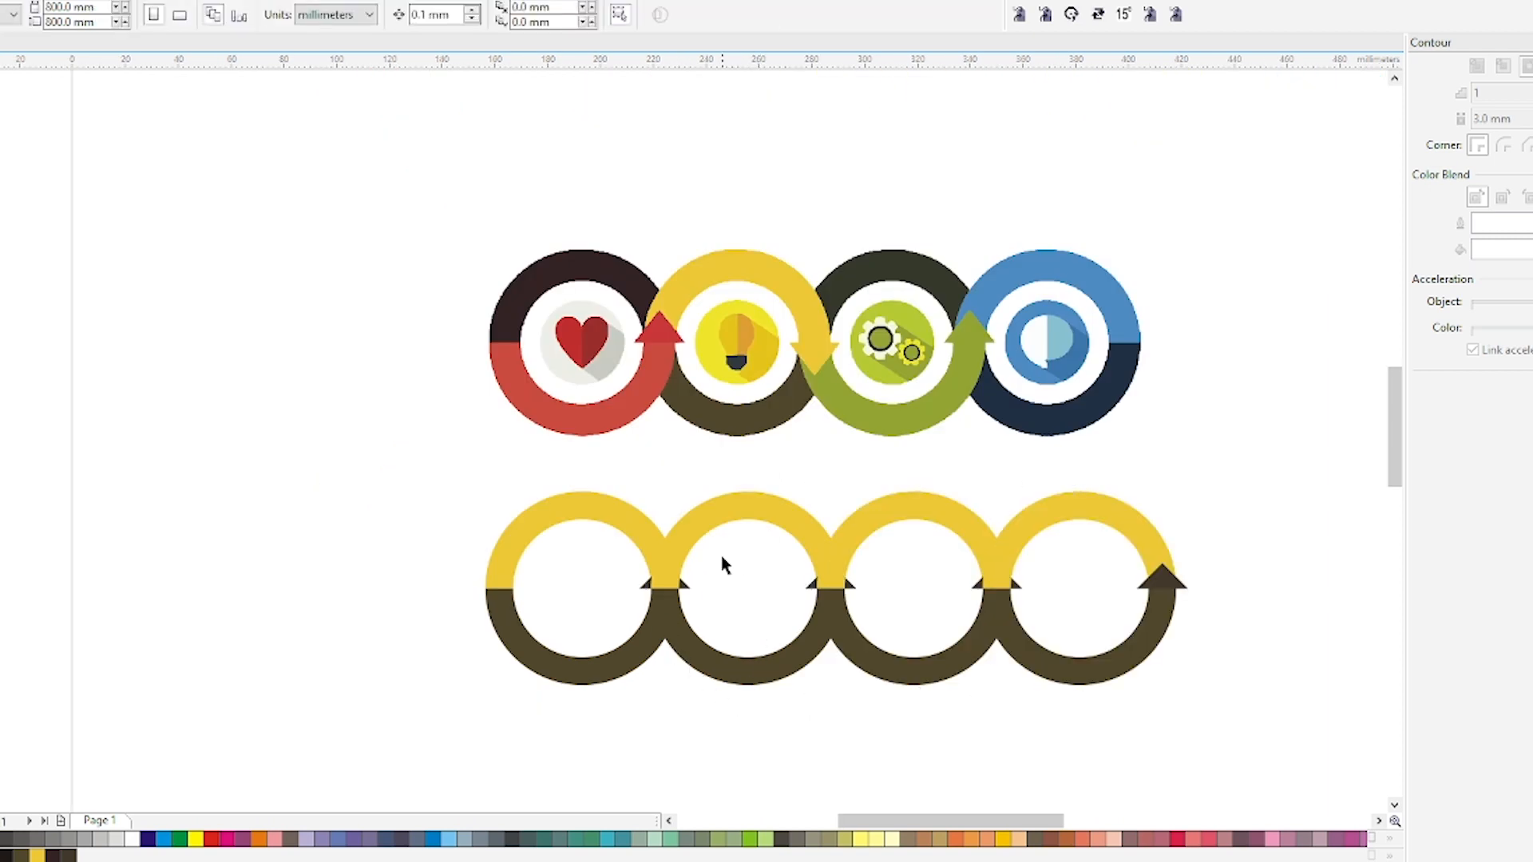
Bring the first ring's arrowhead in front of the neighbouring ring.
drag(412, 491, 735, 725)
click(738, 726)
Colour the second ring's top half navy and bottom half blue, sampling both colours from the fourth reference ring.
key(i)
click(1028, 267)
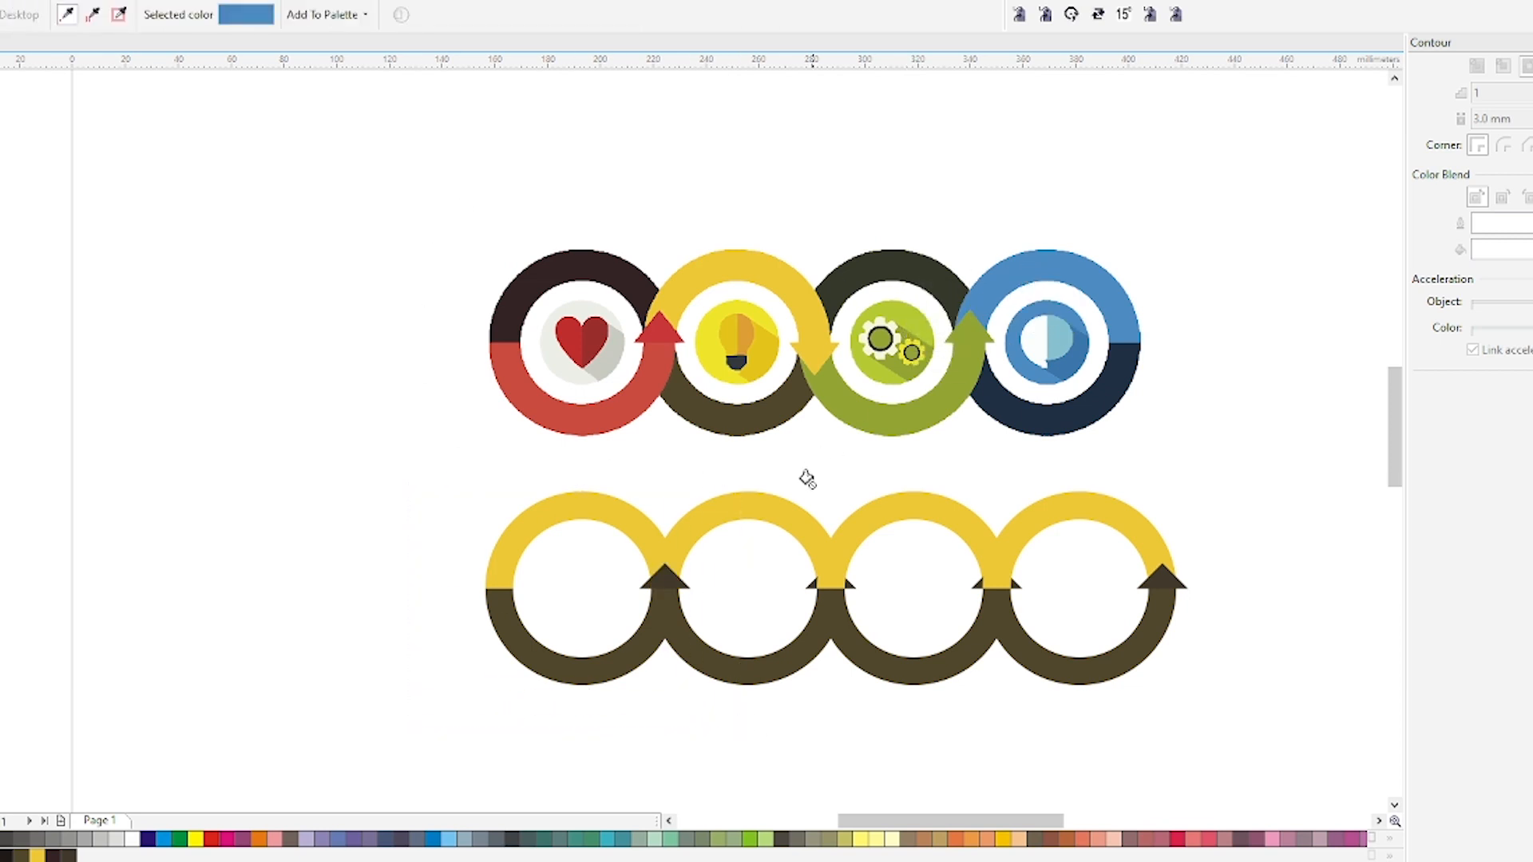
click(771, 515)
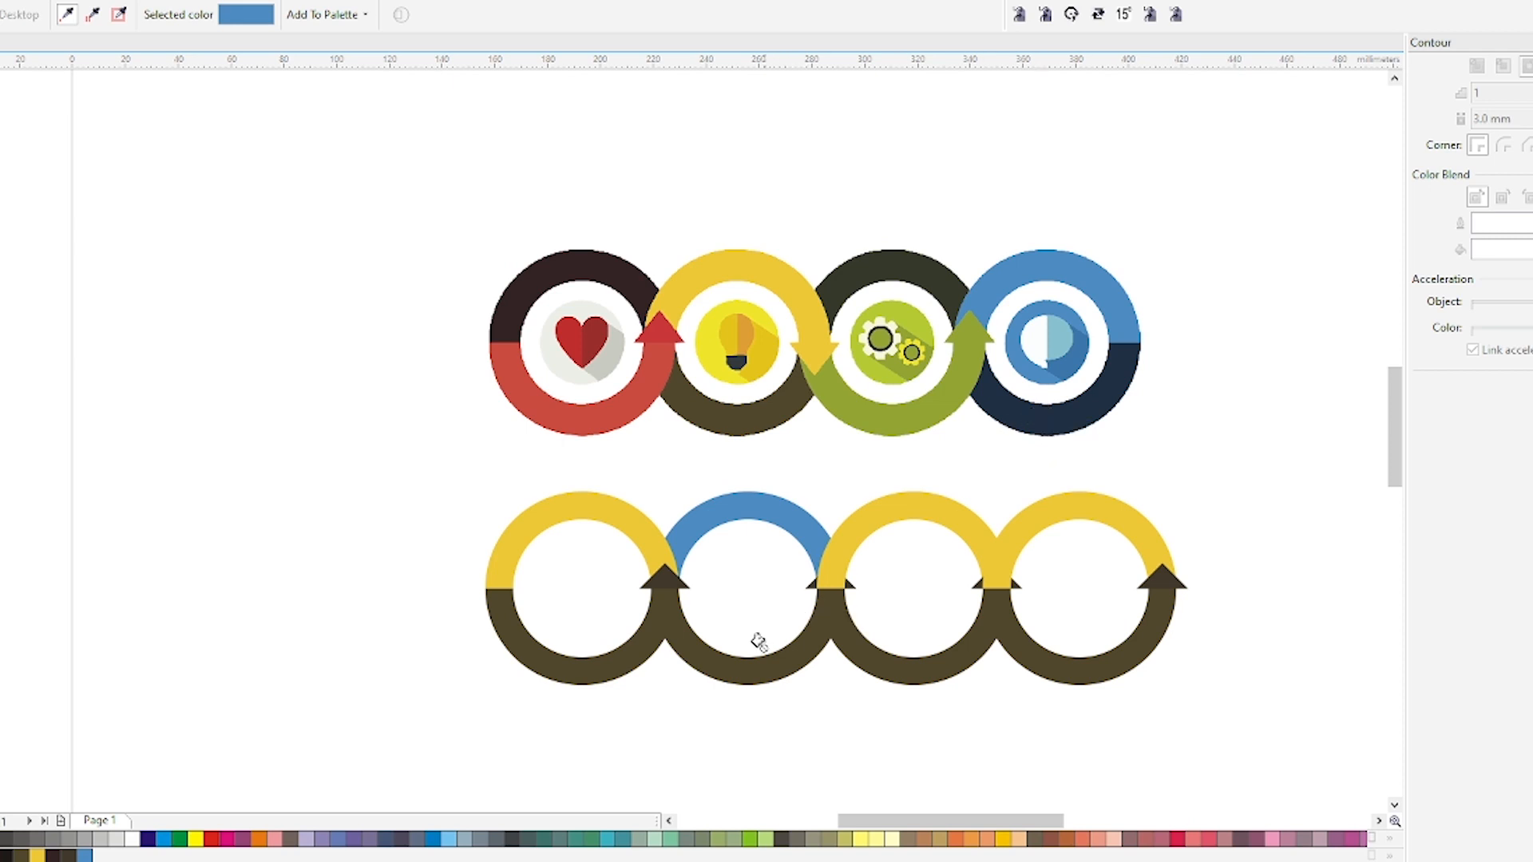
click(738, 678)
shift+click(1048, 421)
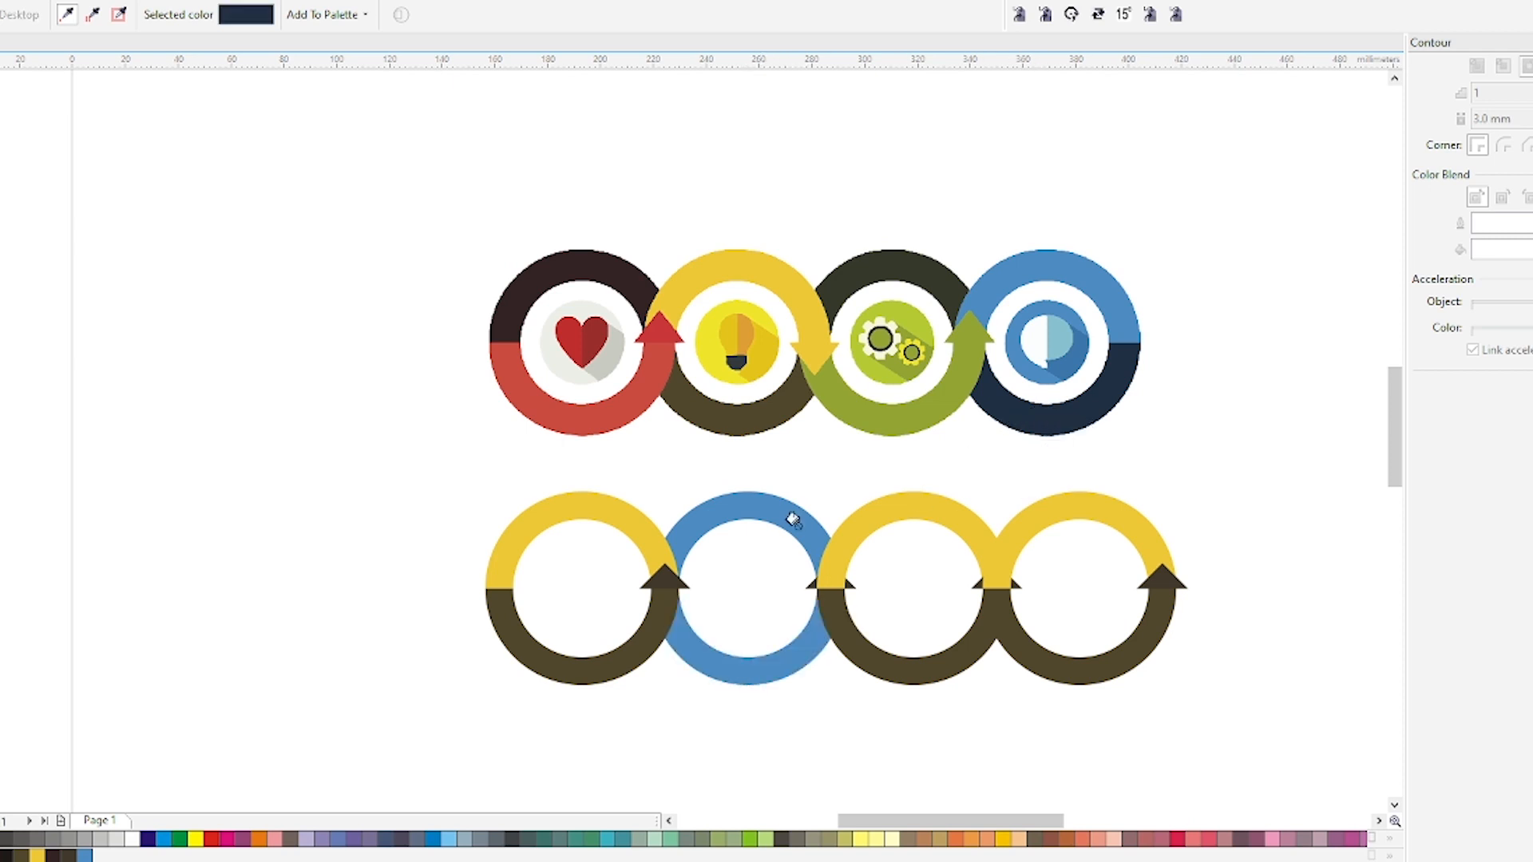
click(743, 500)
key(space)
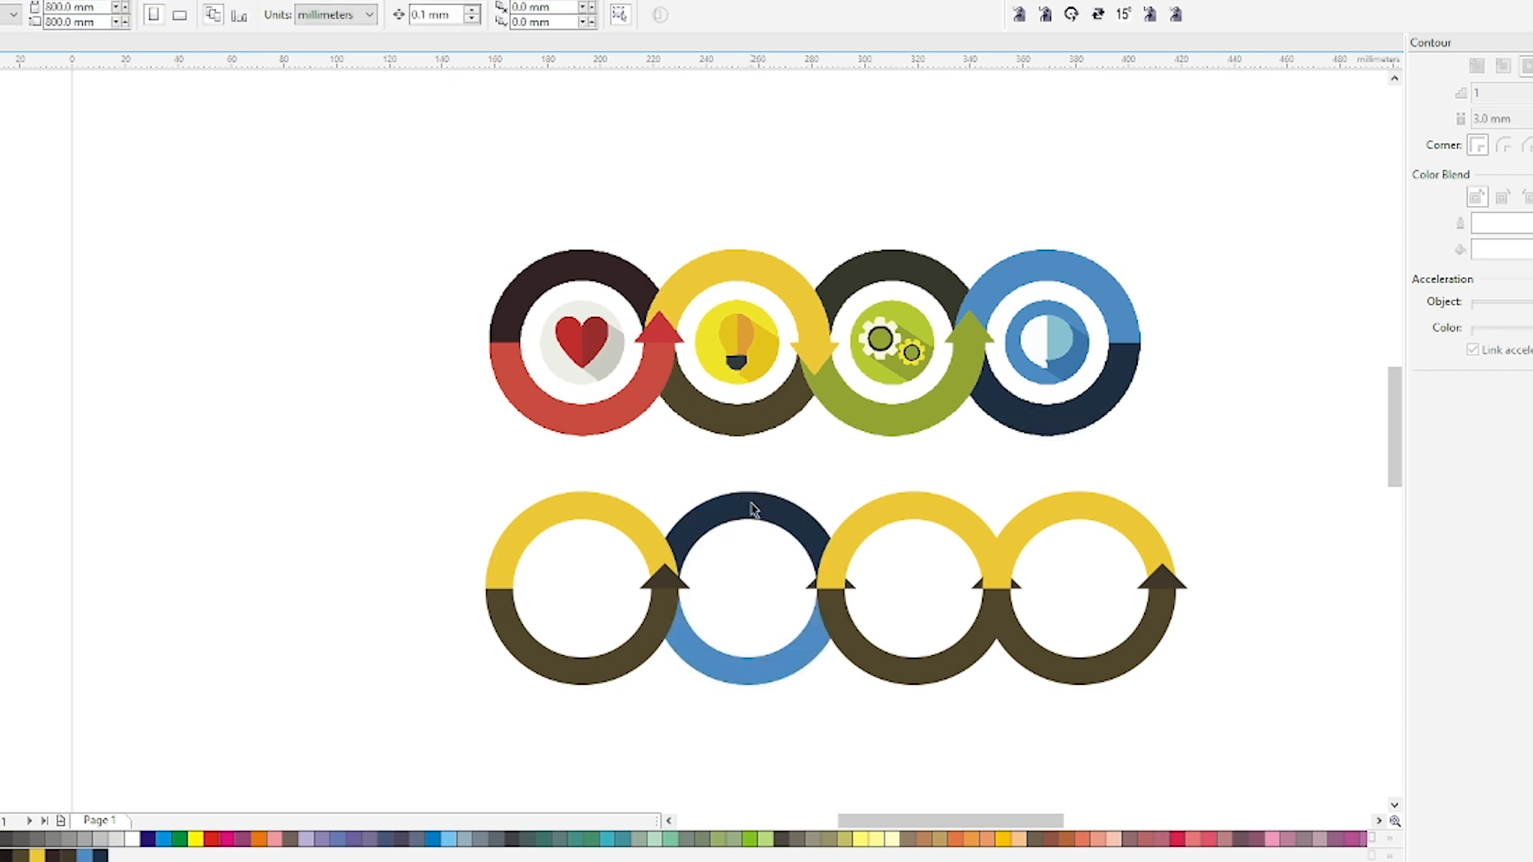
Bring the second ring's navy top half two levels forward in the stacking order.
click(751, 502)
key(ctrl+Page_Up)
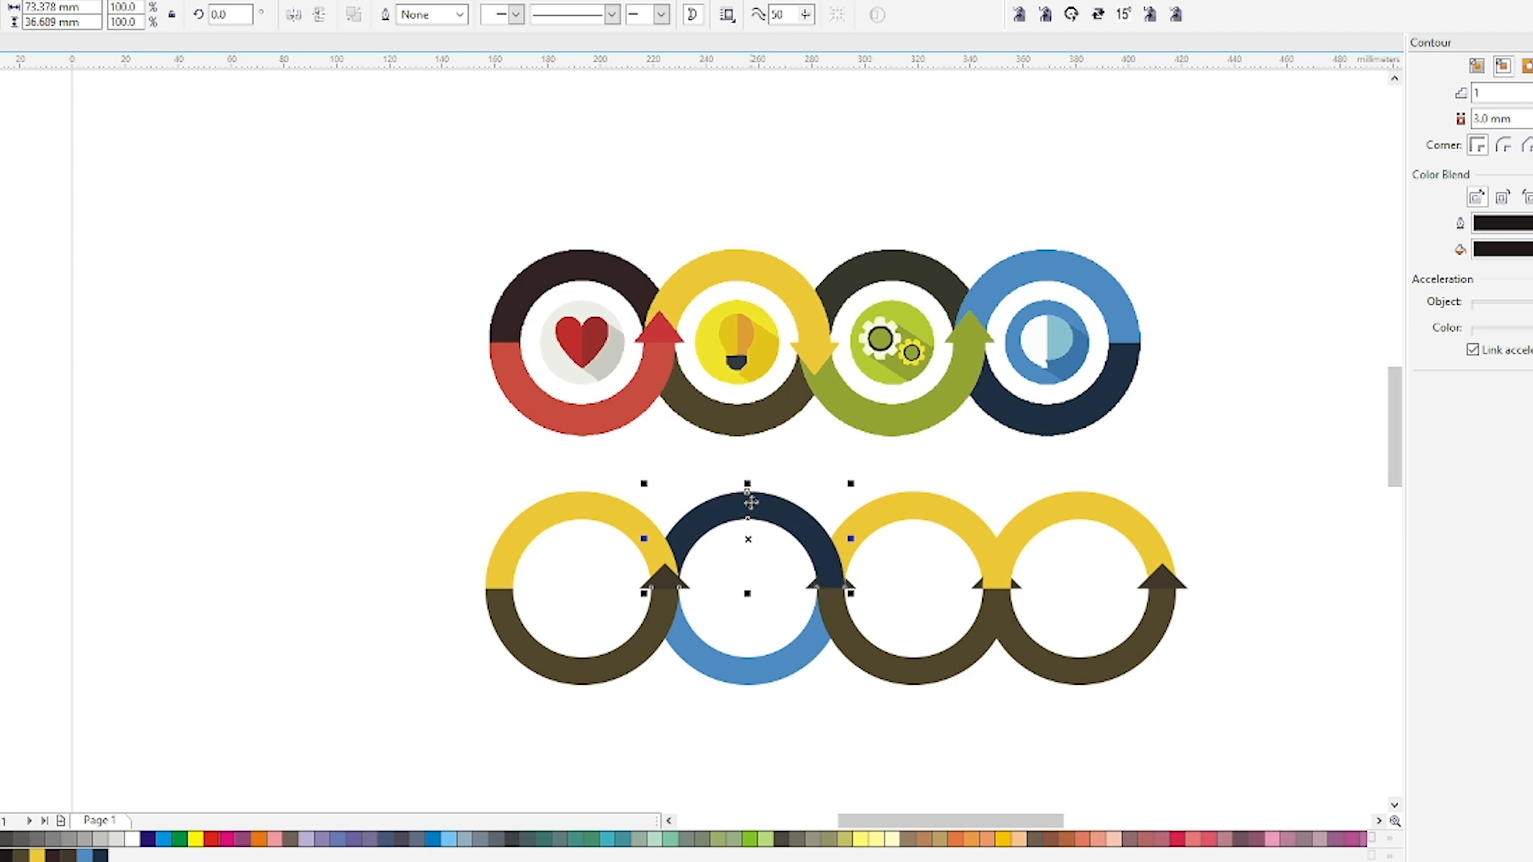
key(ctrl+Page_Up)
click(739, 744)
click(663, 582)
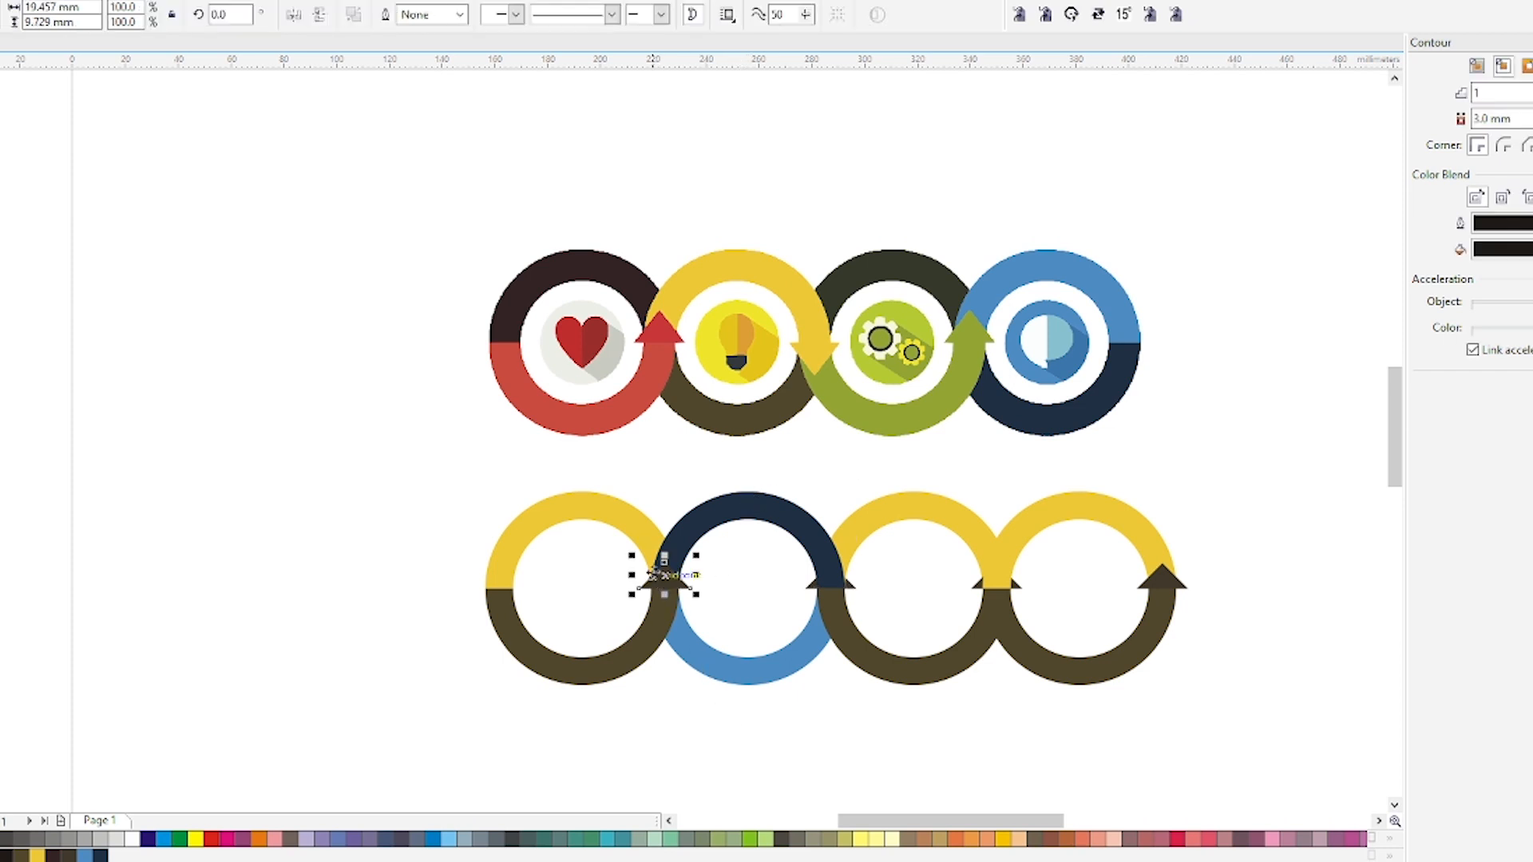
click(755, 508)
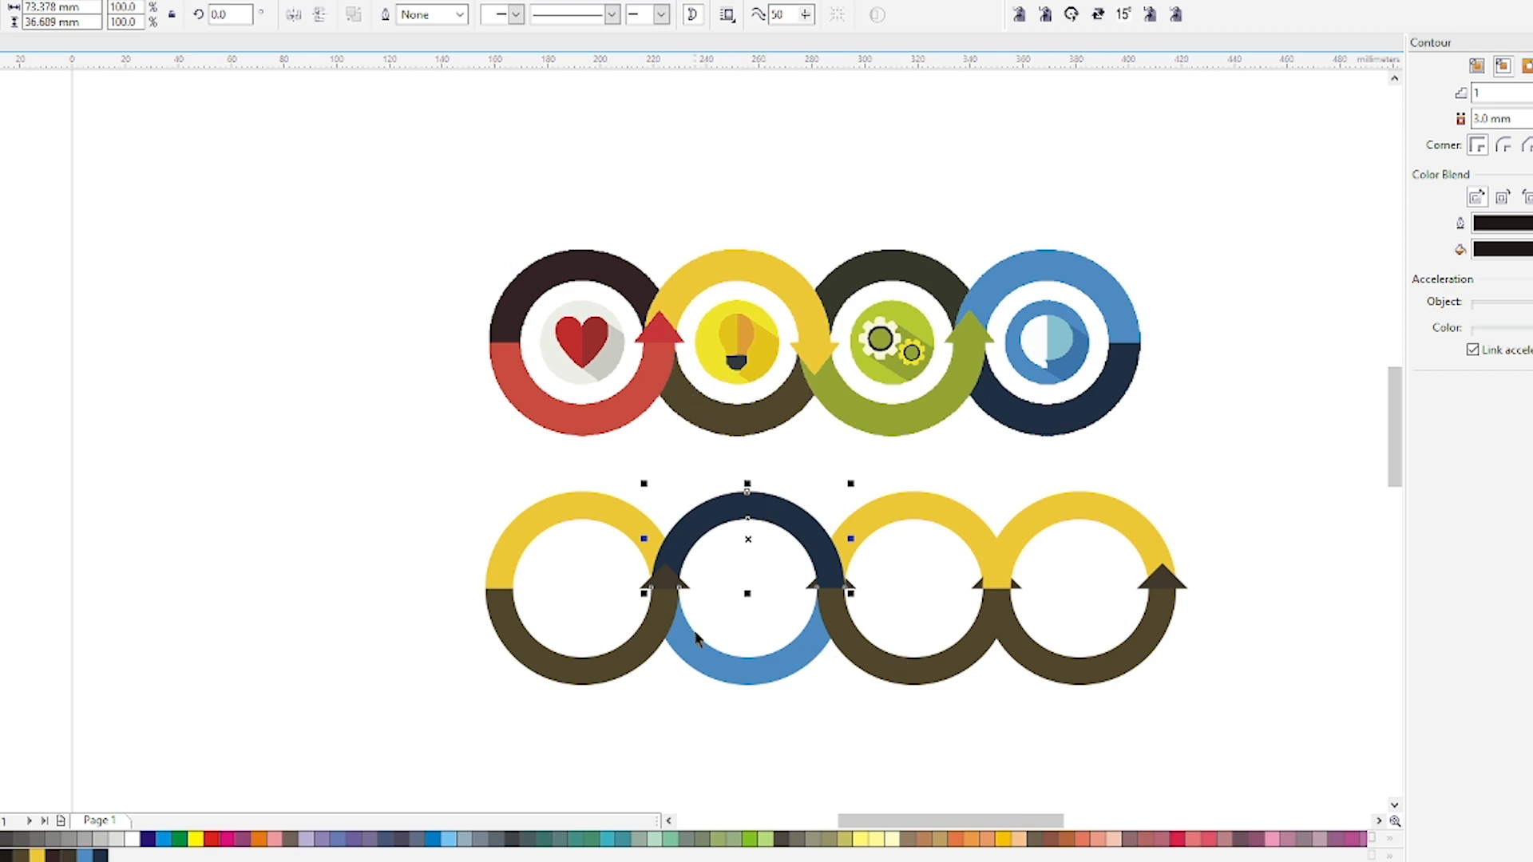
Lighten the first ring's arrowhead fill to a lighter brown in the Edit Fill dialog.
scroll(659, 591, up, 2)
click(655, 591)
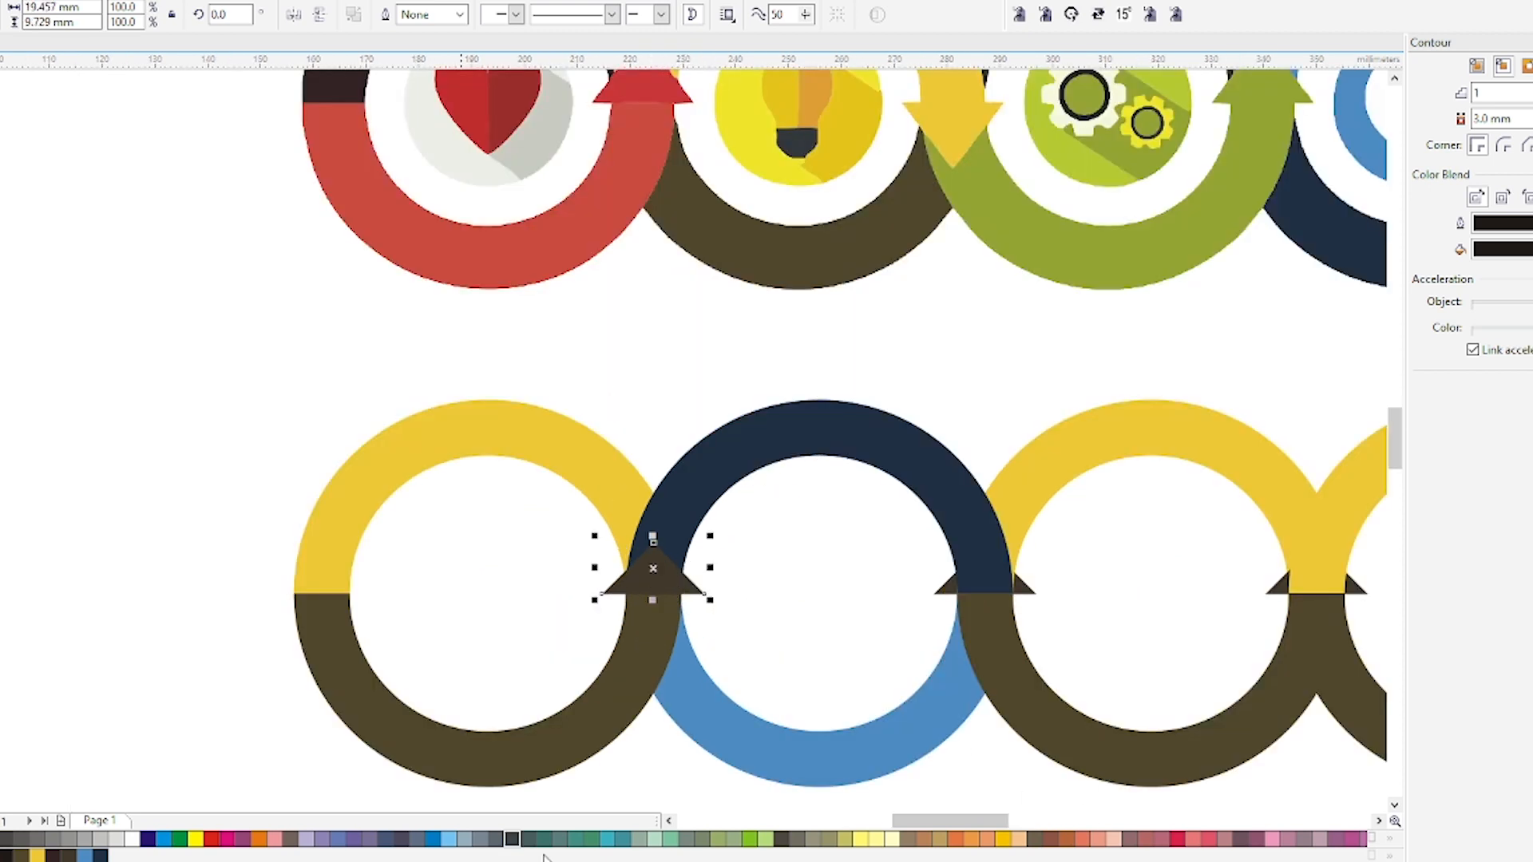
key(shift+F11)
mouse_move(1174, 410)
mouse_down()
mouse_move(1198, 404)
mouse_move(1140, 351)
mouse_up()
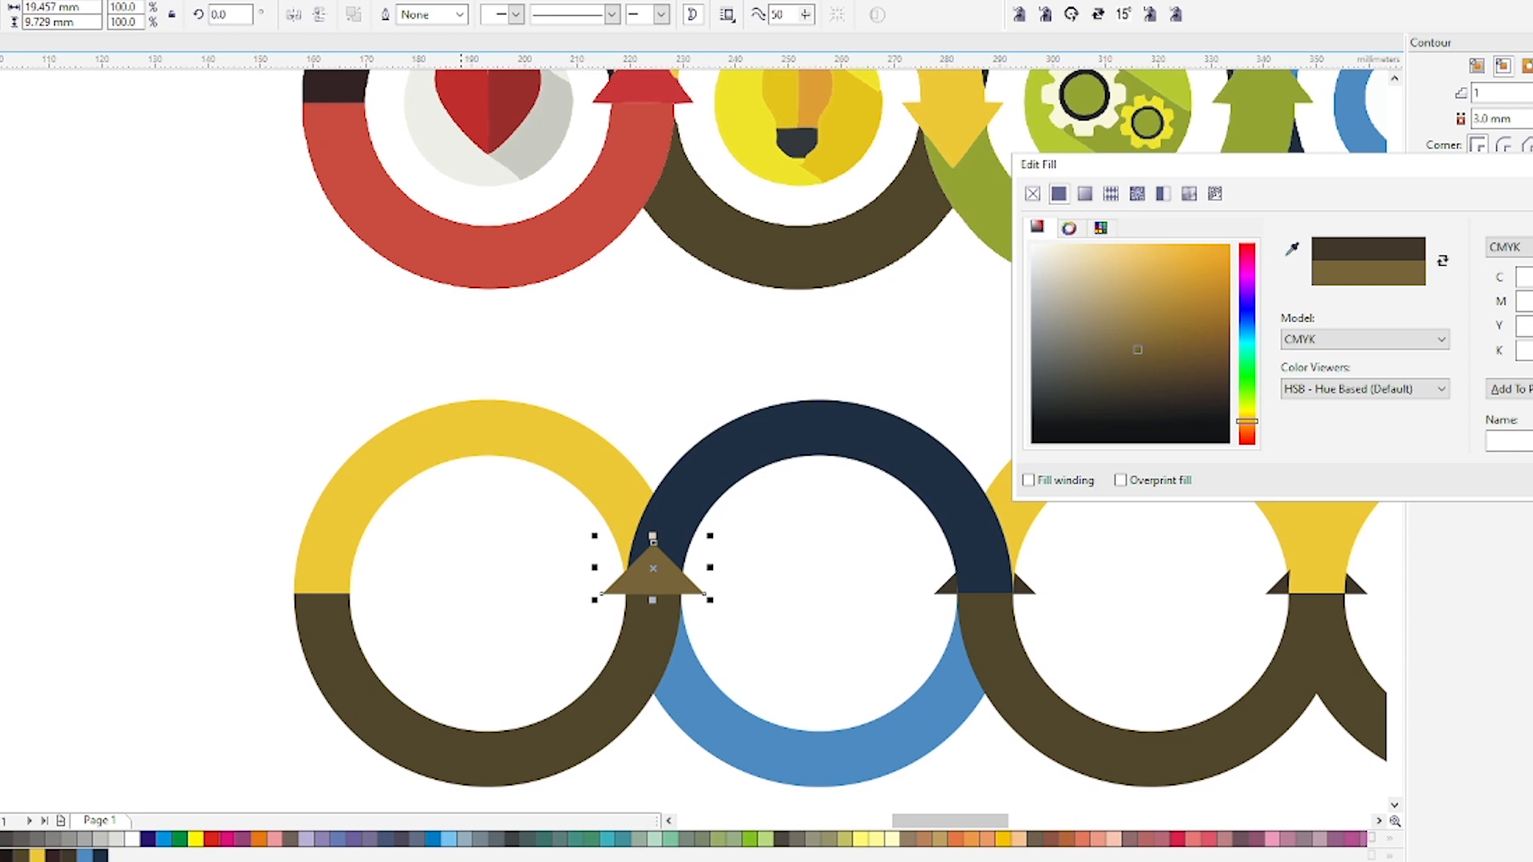
key(Return)
click(910, 438)
Rotate the arrowhead between the second and third rings by 180° so it points downward.
scroll(847, 464, down, 2)
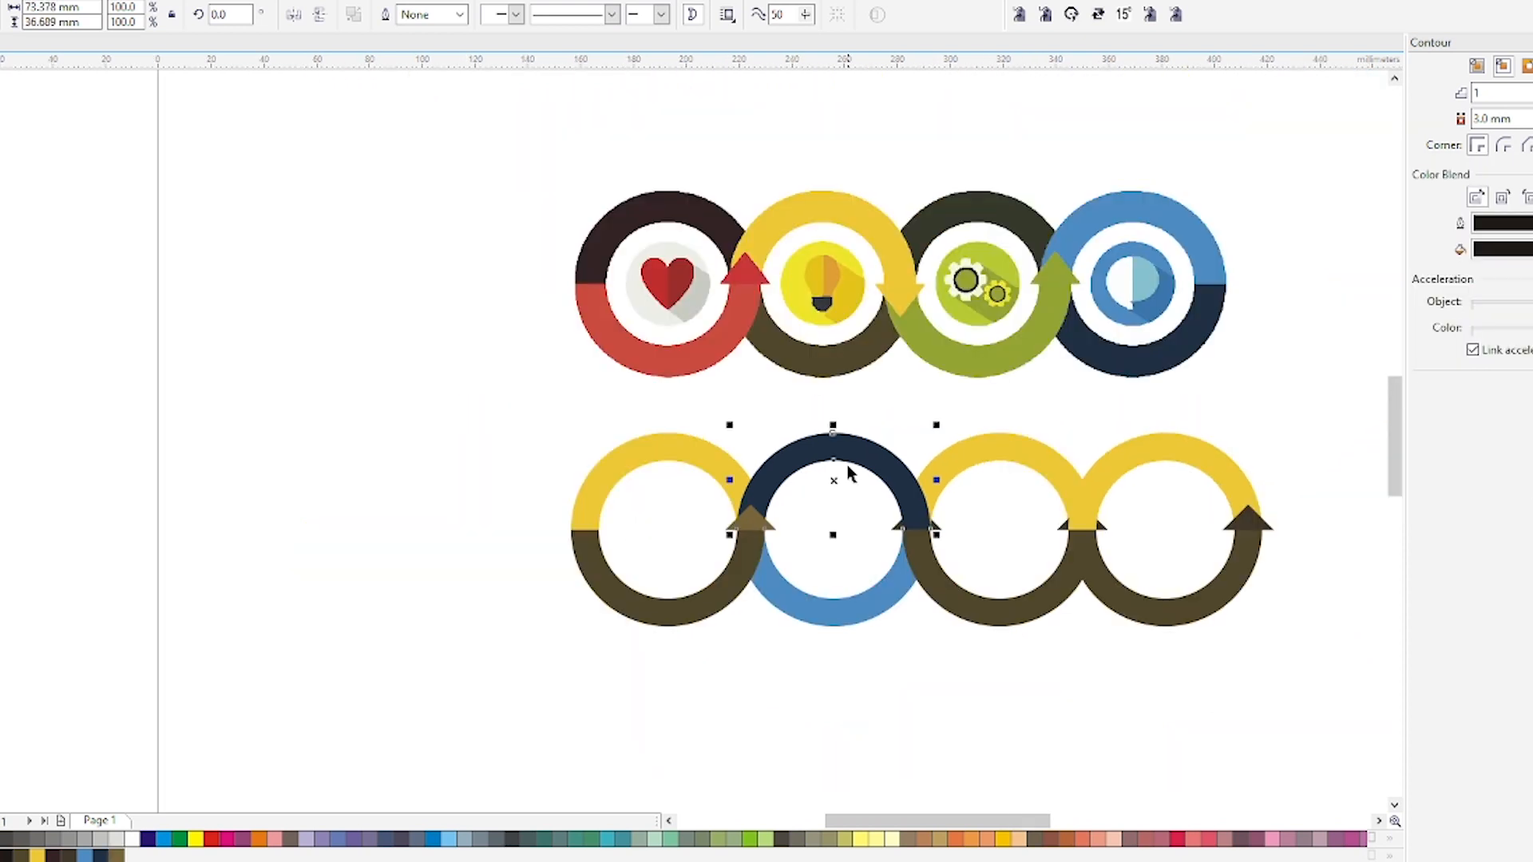
click(942, 429)
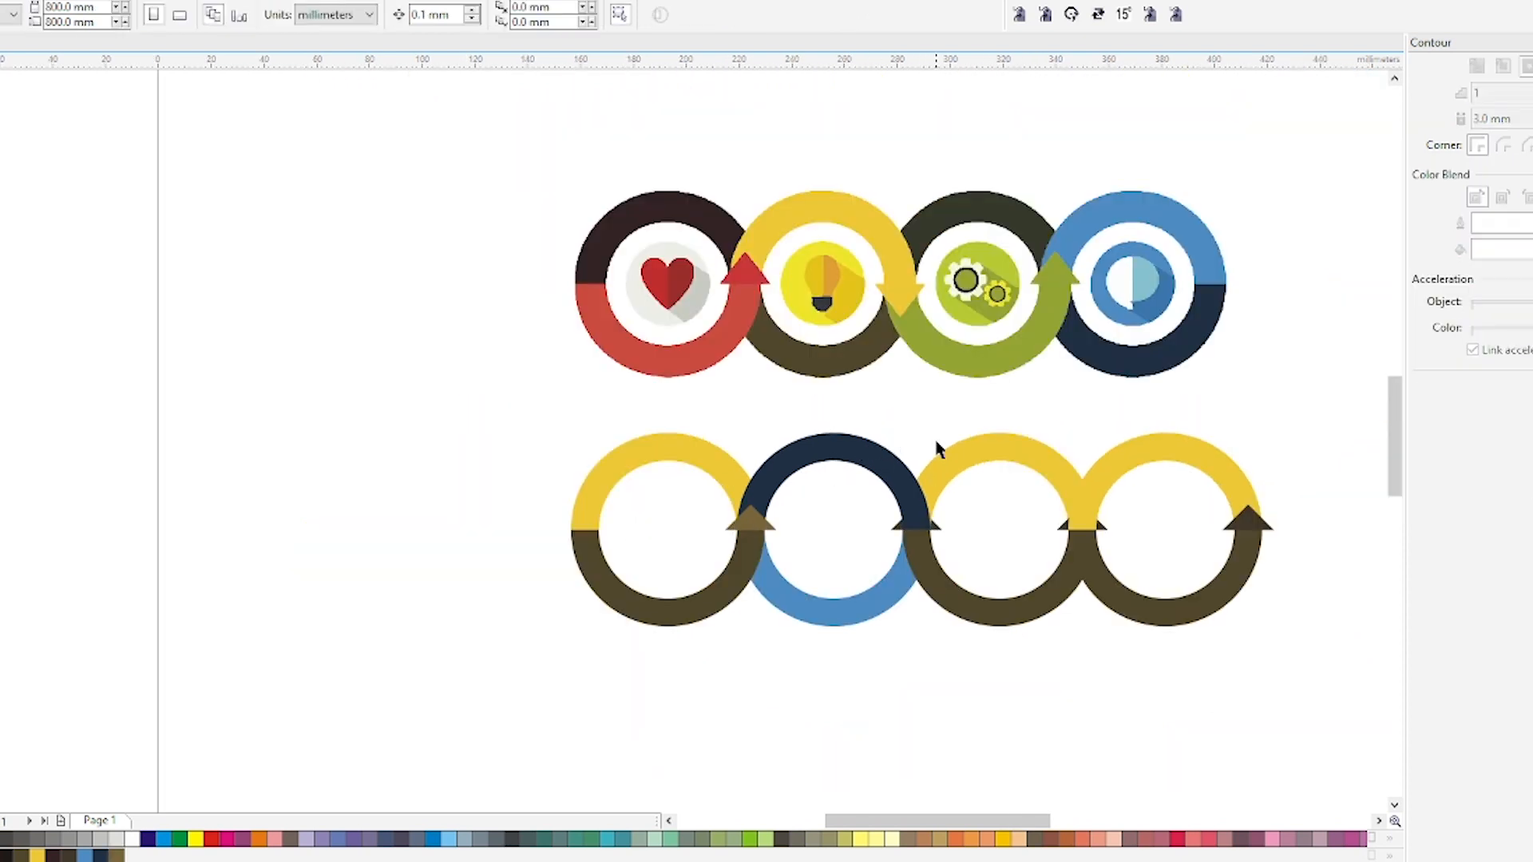
drag(854, 408, 1398, 751)
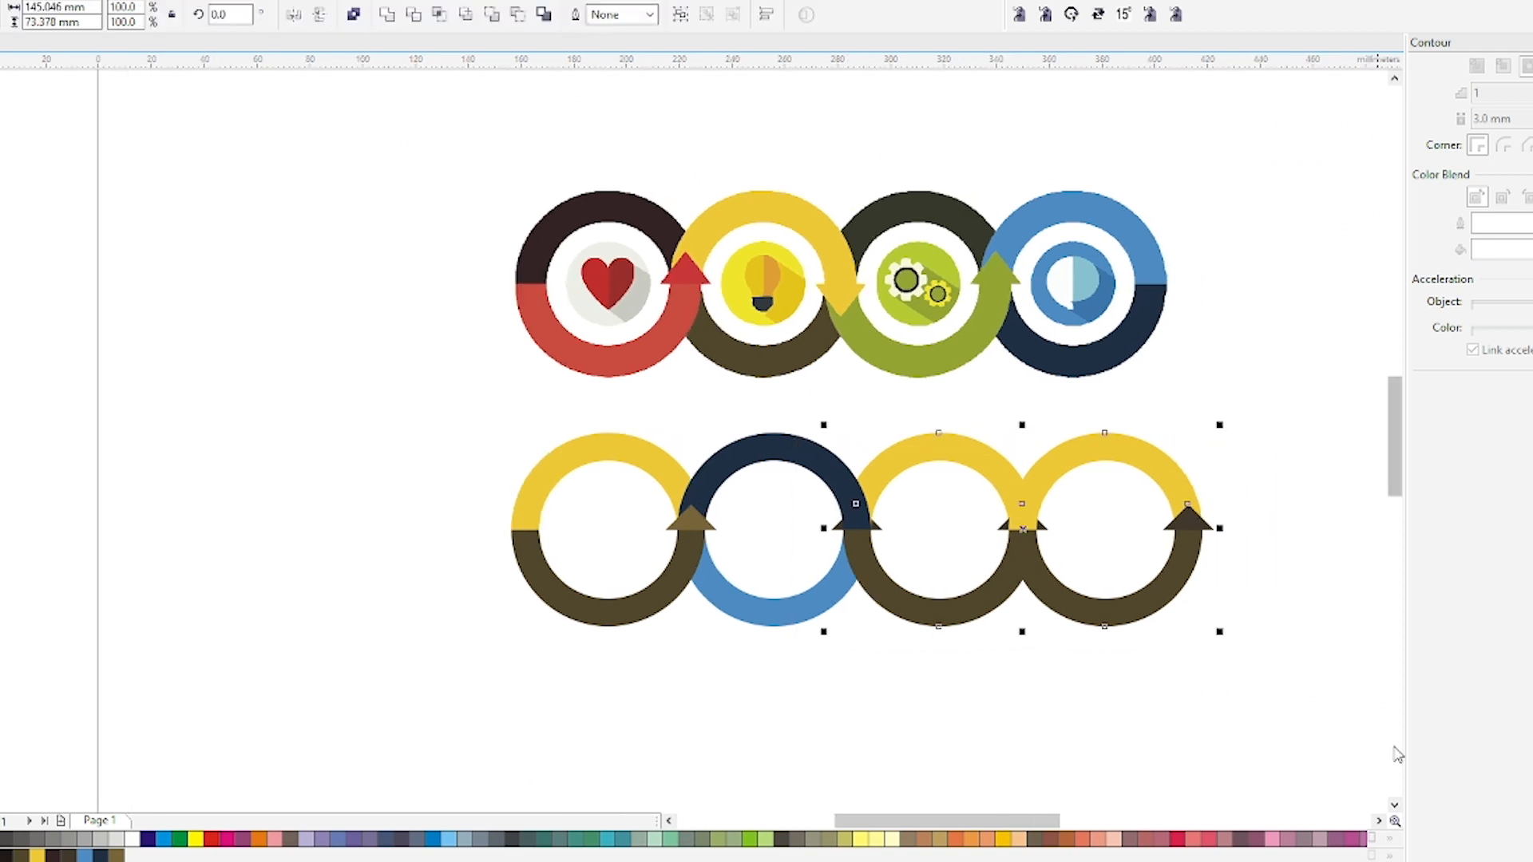
click(917, 540)
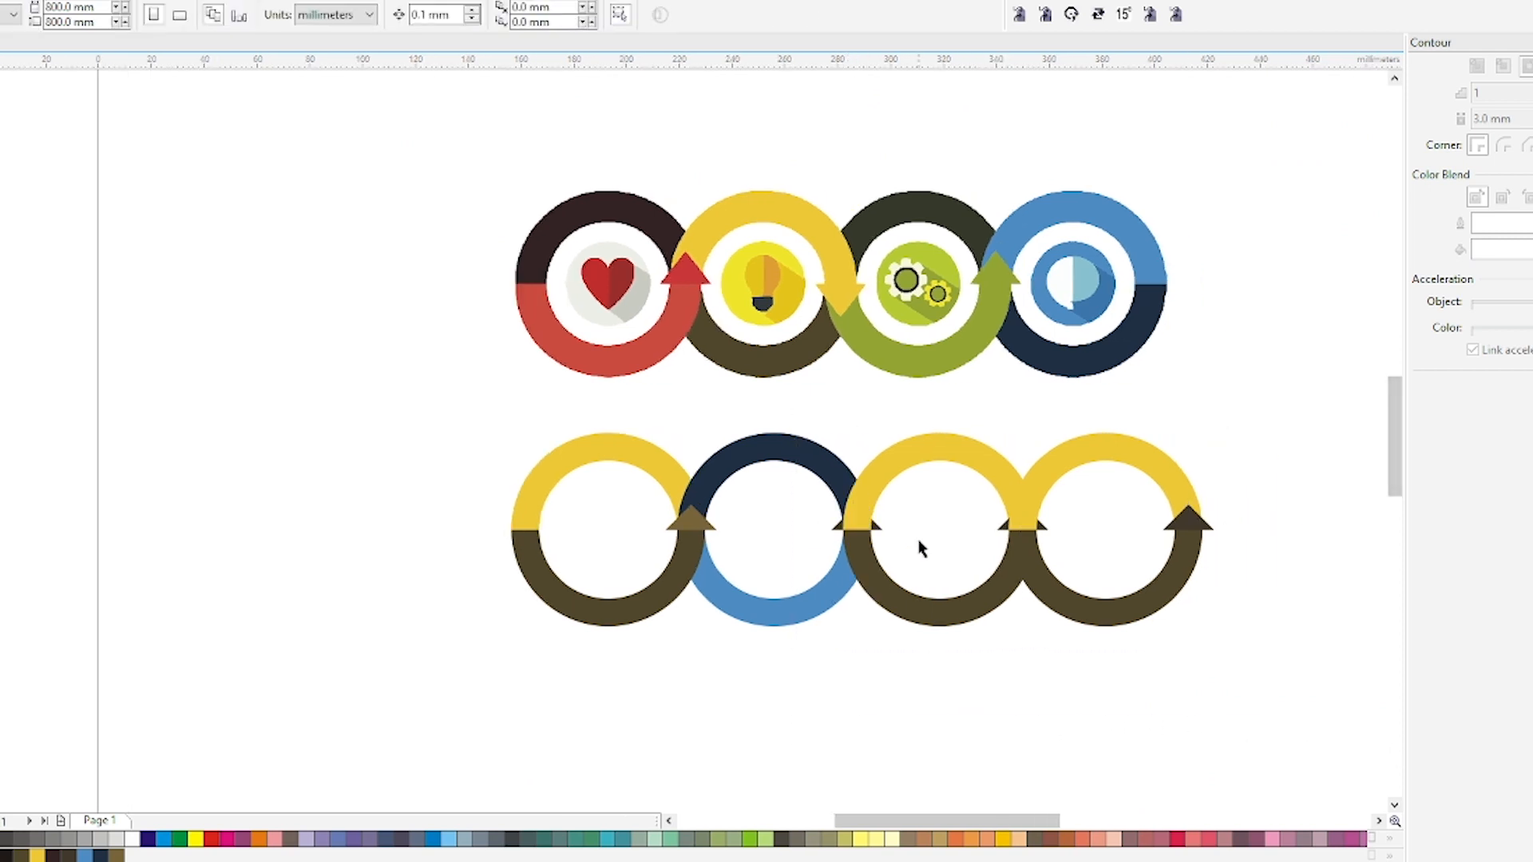
drag(914, 494, 764, 574)
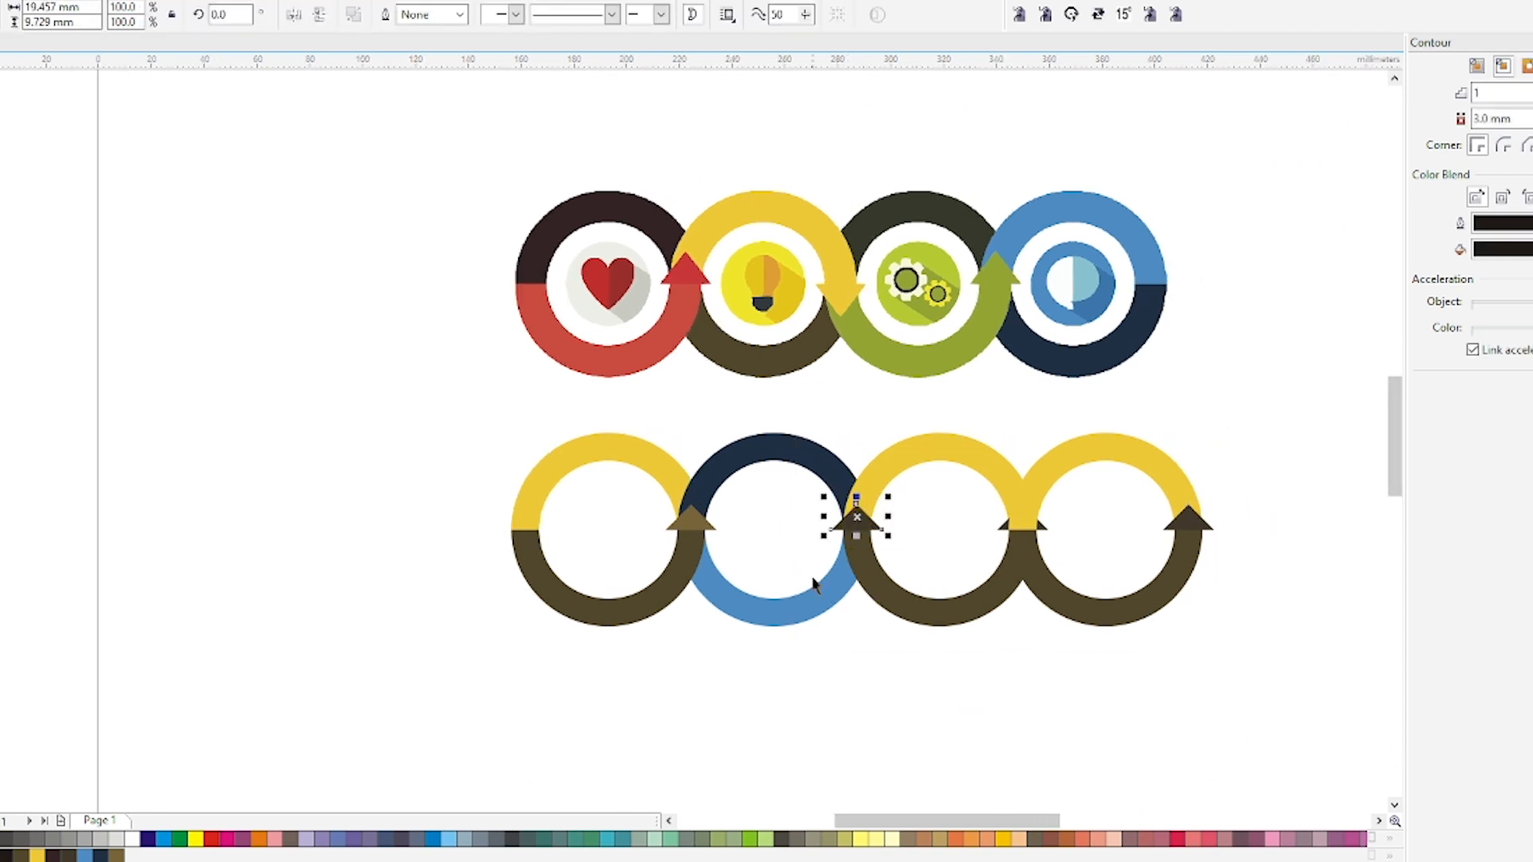
click(933, 672)
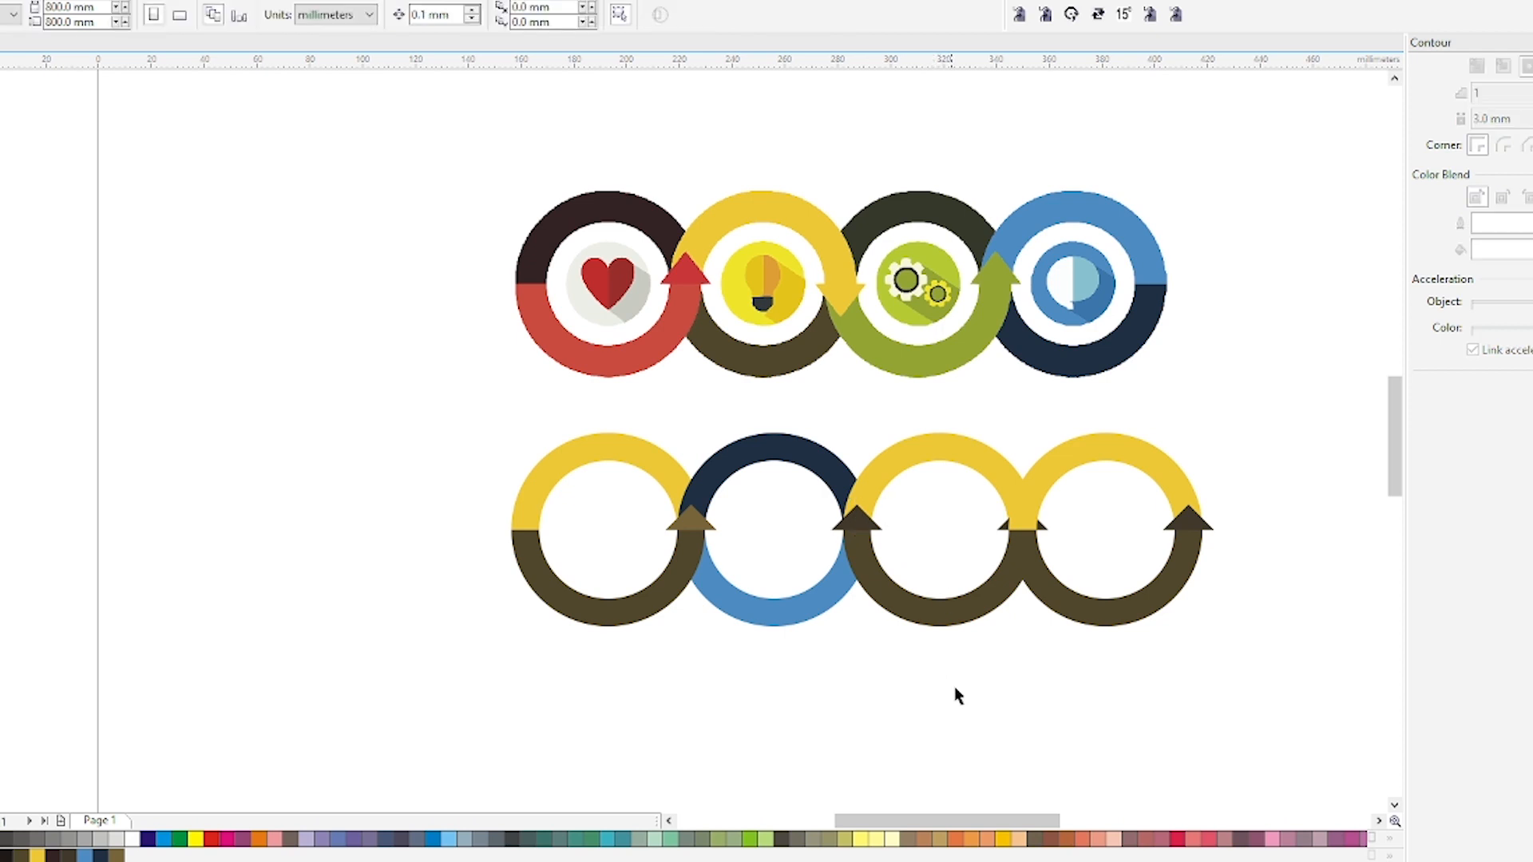
click(861, 528)
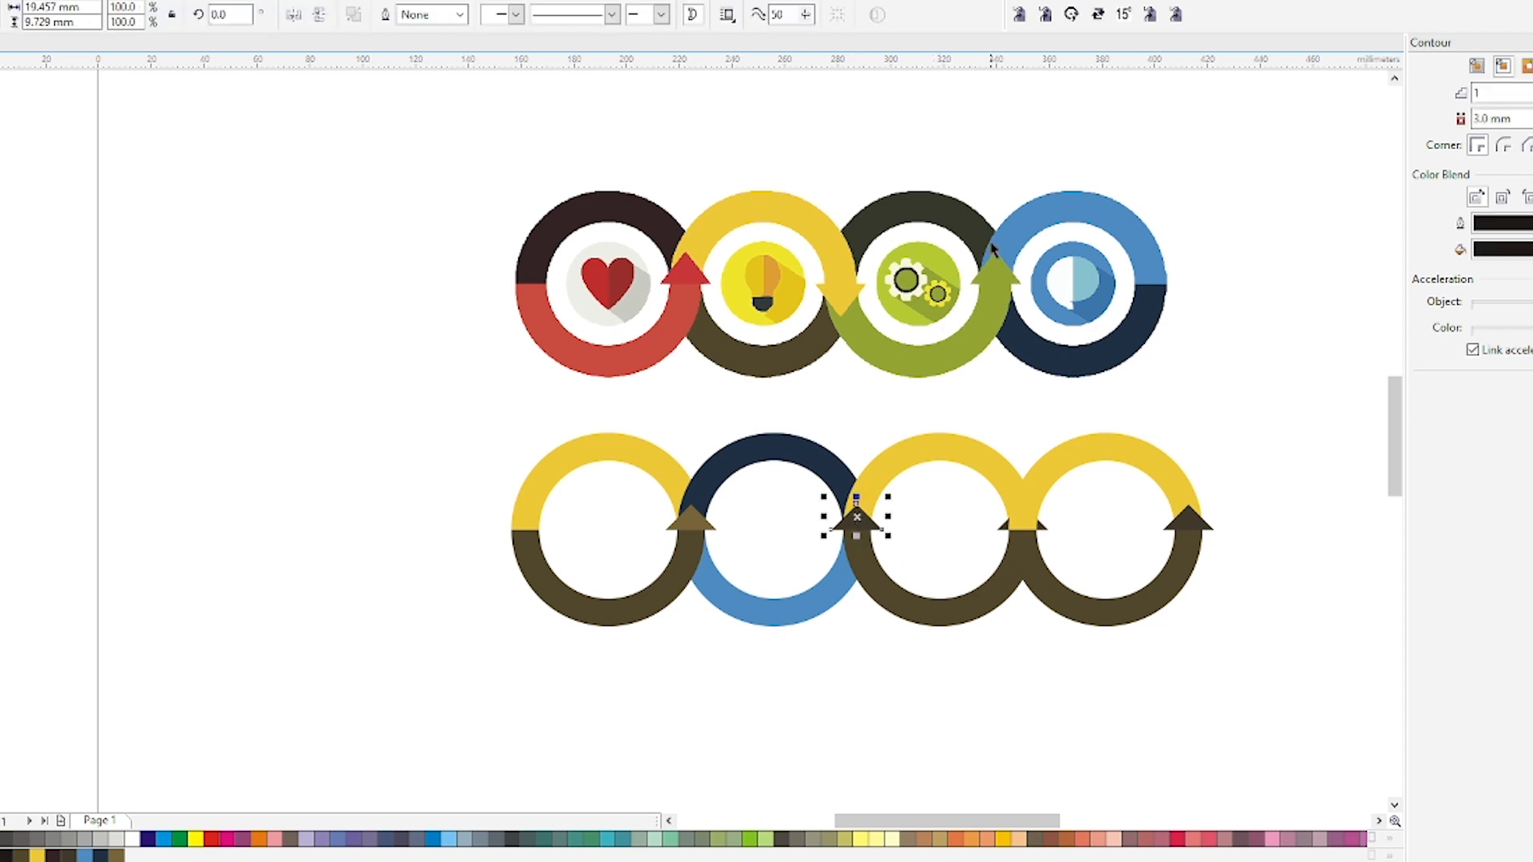
click(1098, 15)
key(ctrl+z)
text(180)
key(Return)
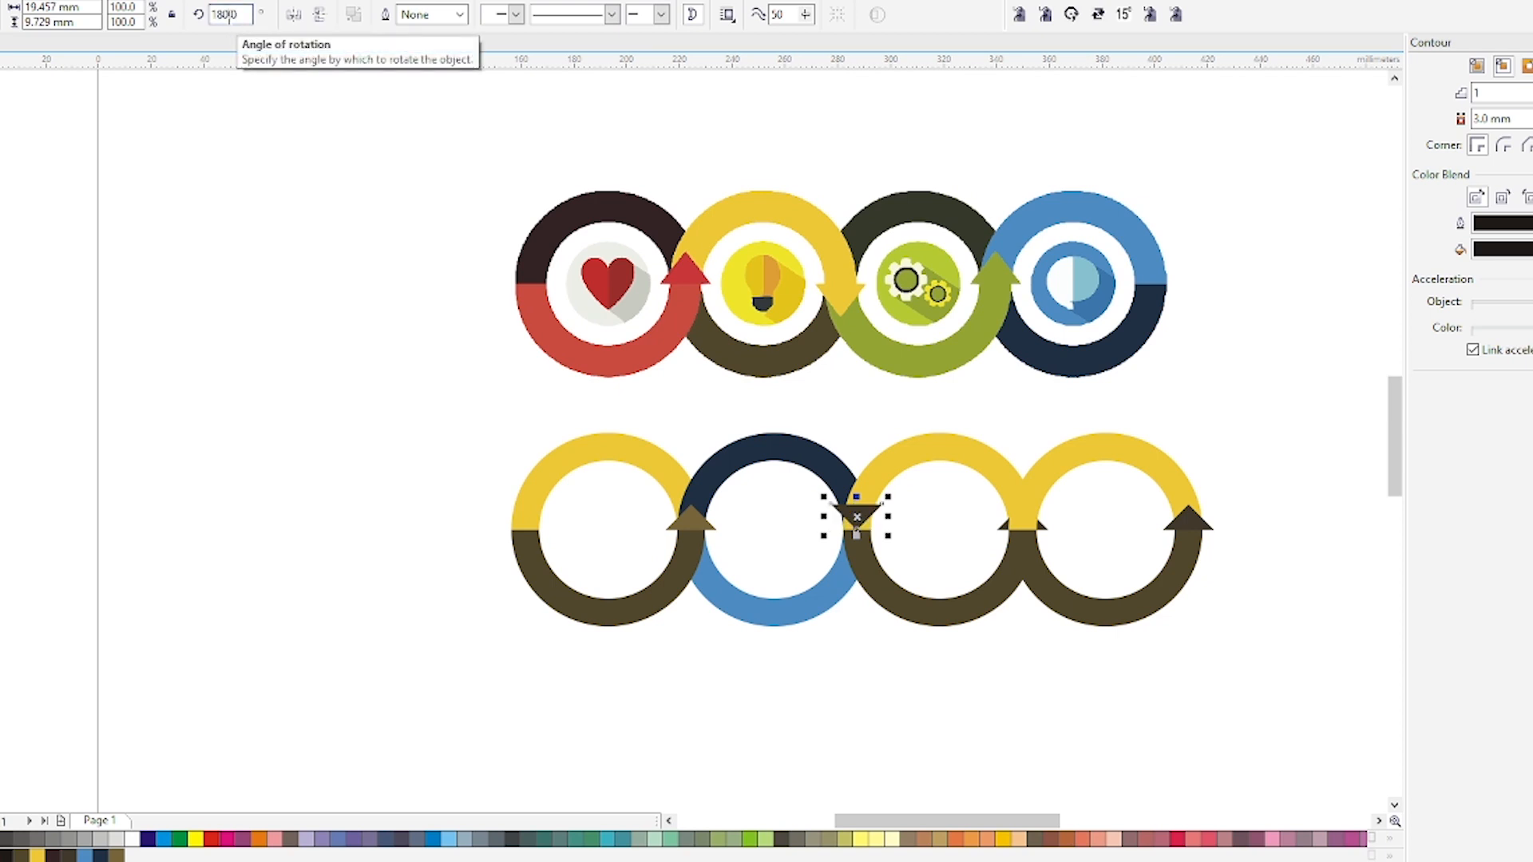
Move the downward arrowhead lower so it sits on the junction between the second and third rings.
scroll(855, 543, up, 3)
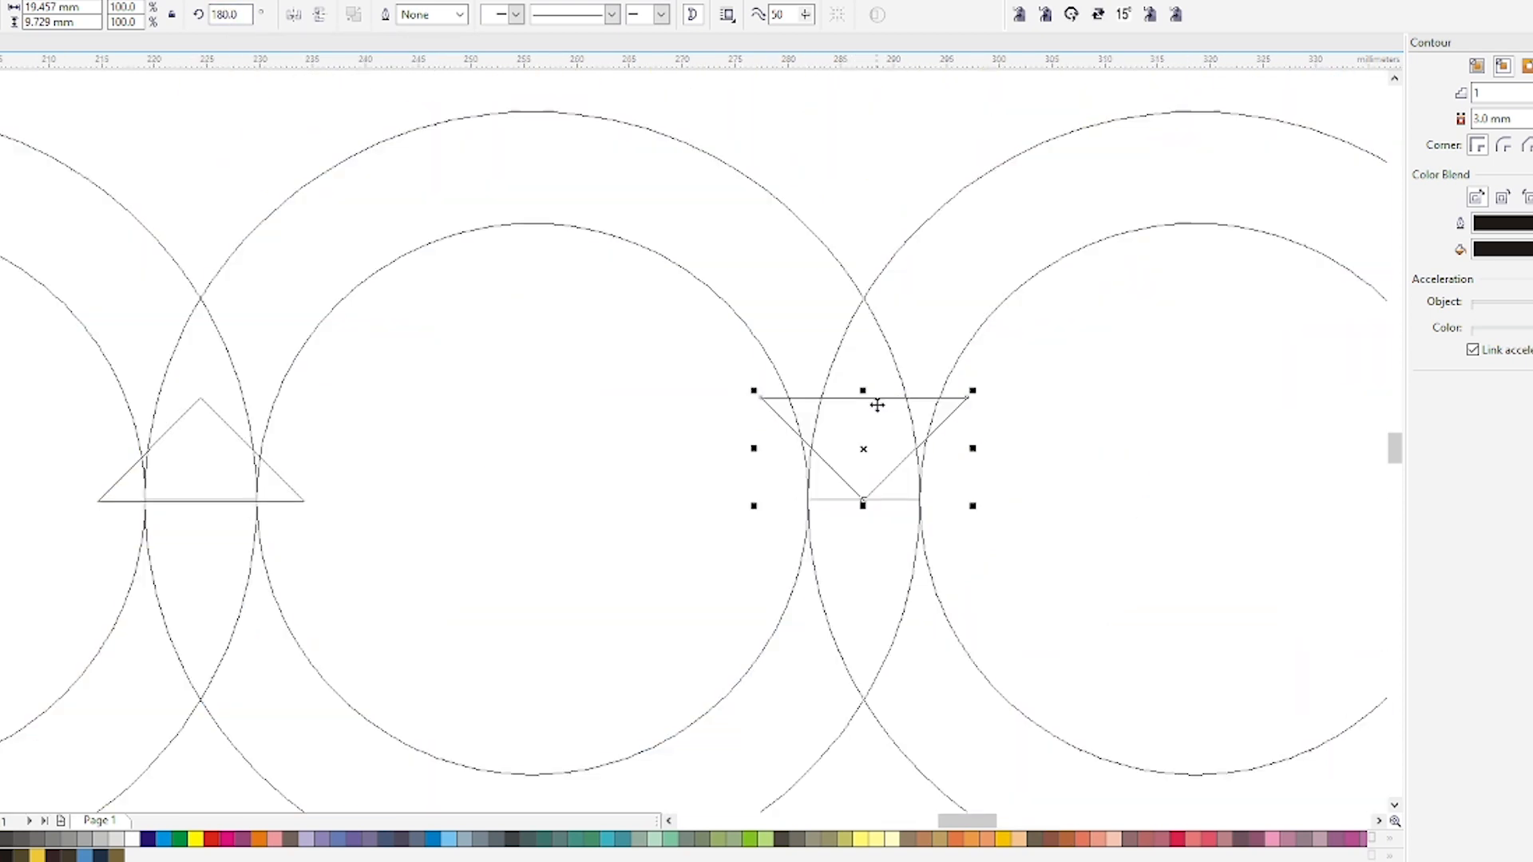
drag(876, 401, 875, 500)
scroll(875, 502, up, 2)
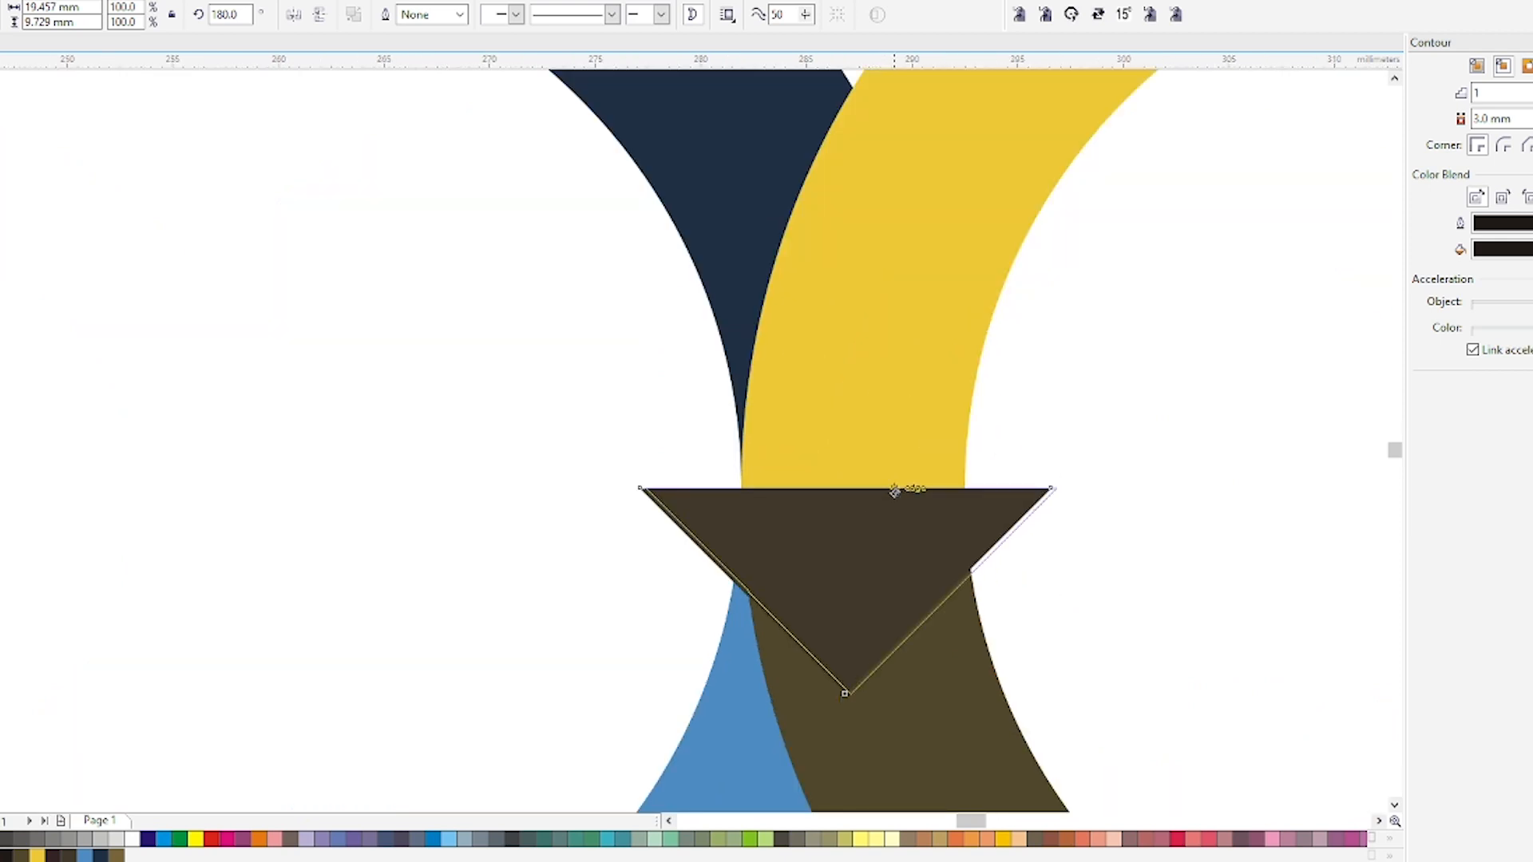
scroll(891, 492, down, 4)
click(831, 688)
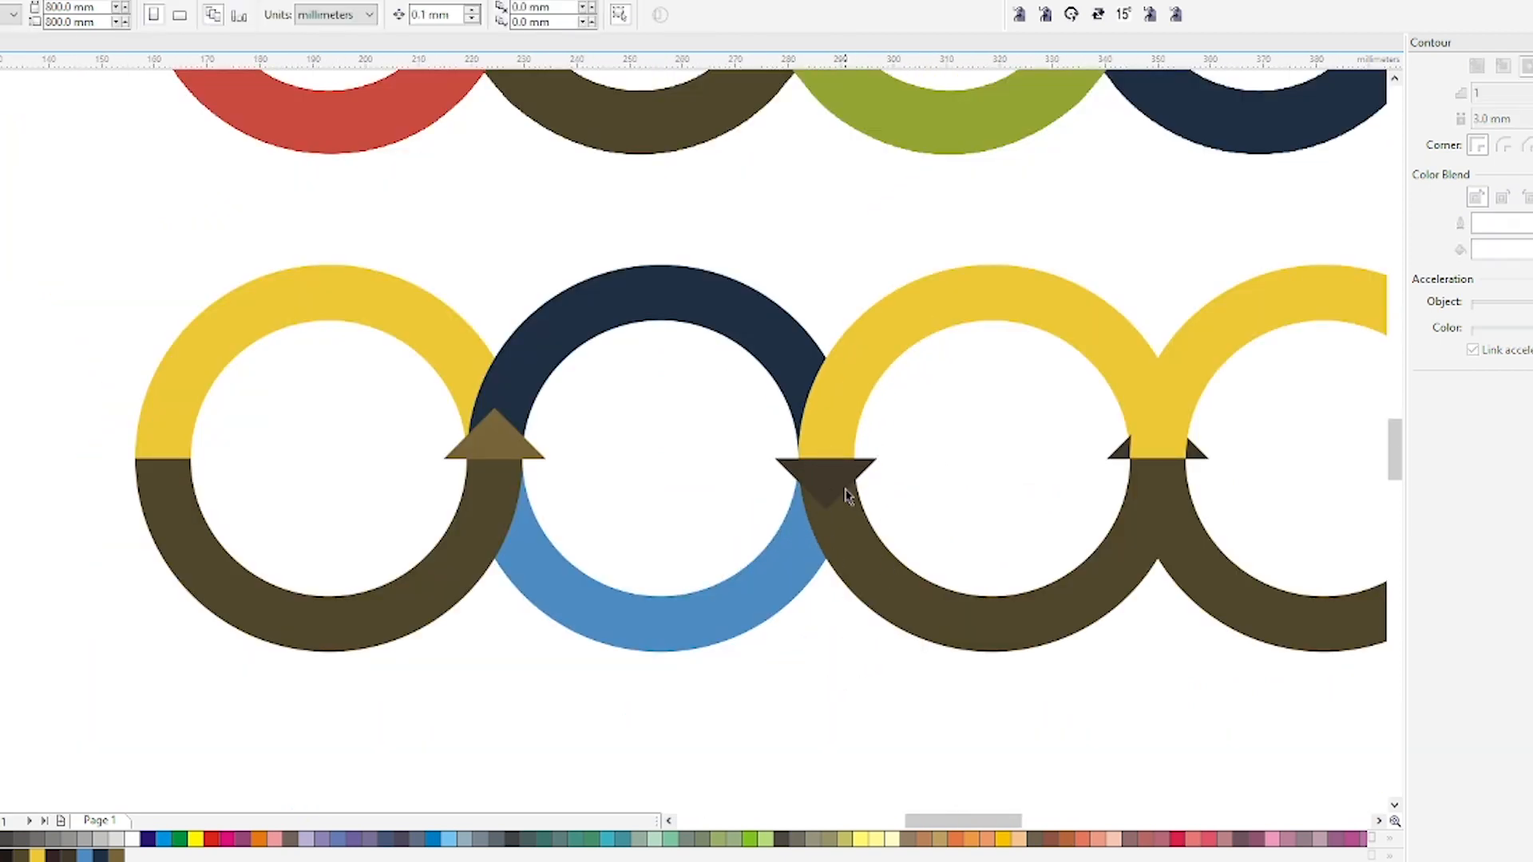
click(848, 397)
scroll(845, 390, down, 2)
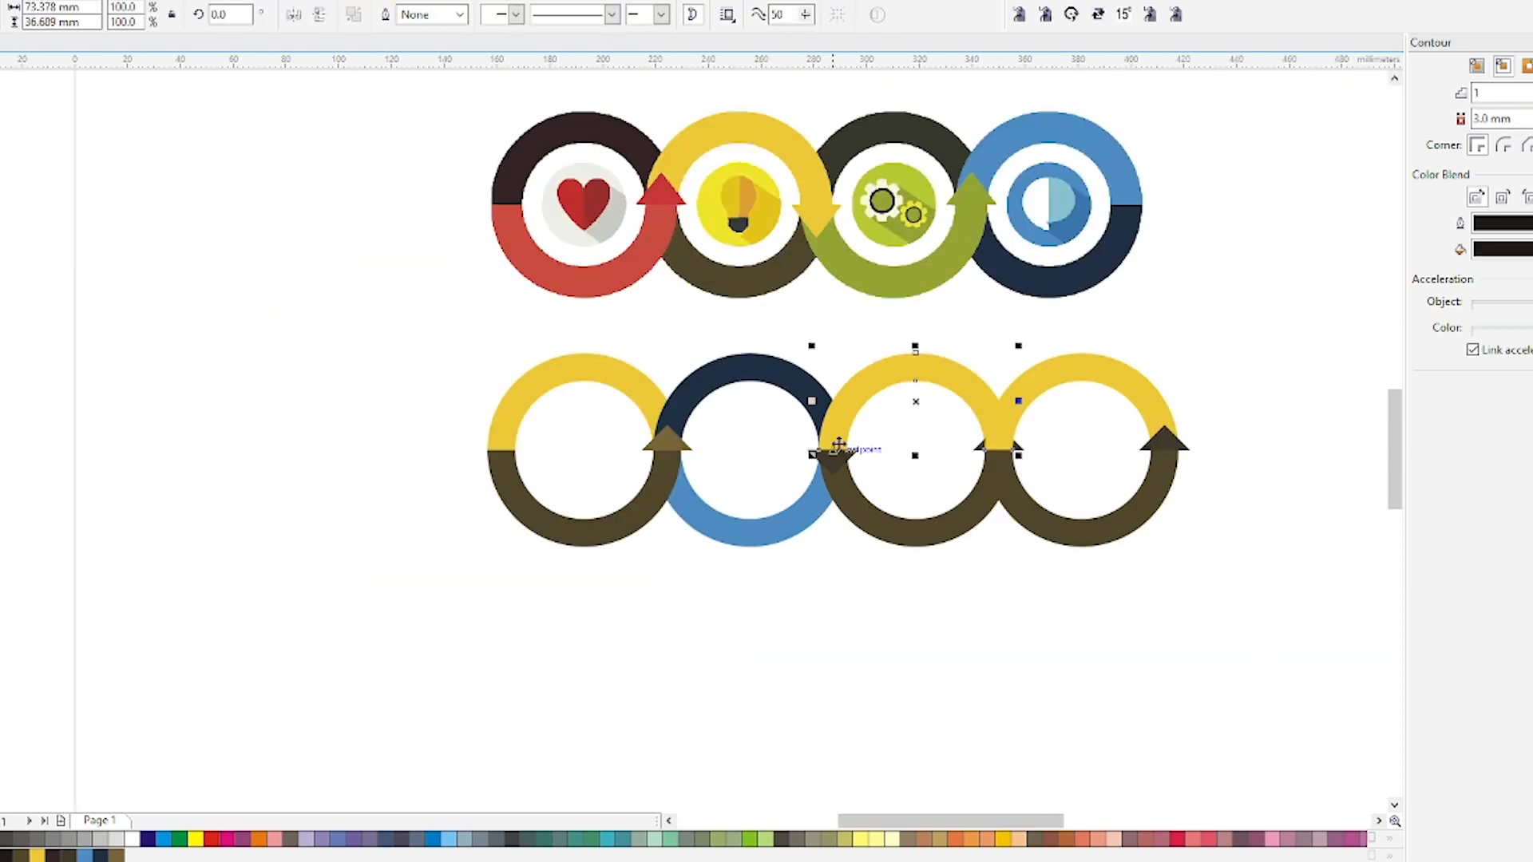
key(Escape)
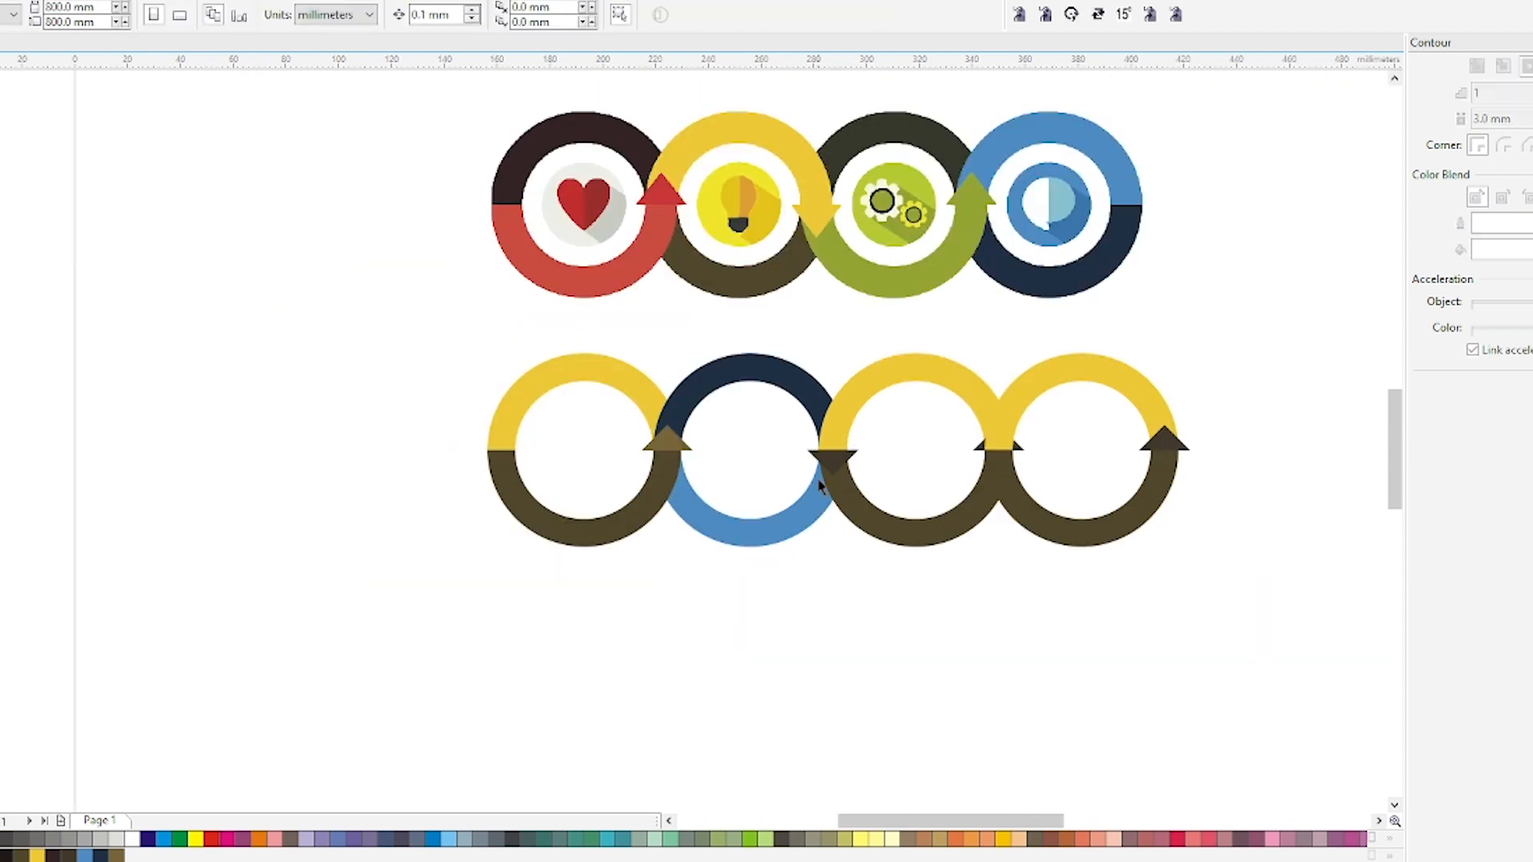
Intersect the second ring's top half with the third ring and bring the resulting overlap piece to the front.
scroll(808, 412, up, 2)
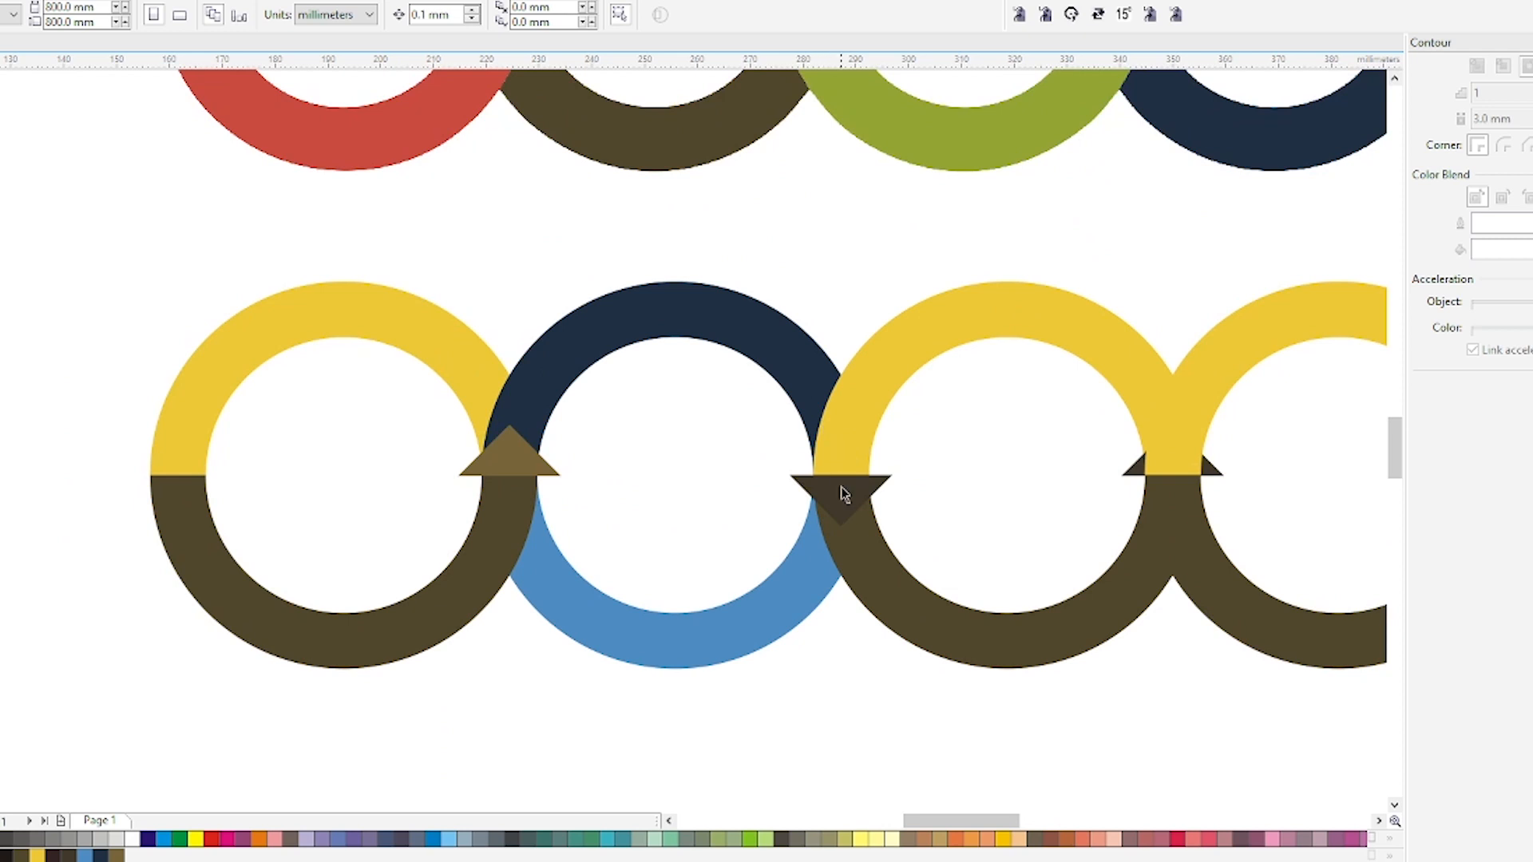
click(844, 429)
scroll(798, 459, down, 2)
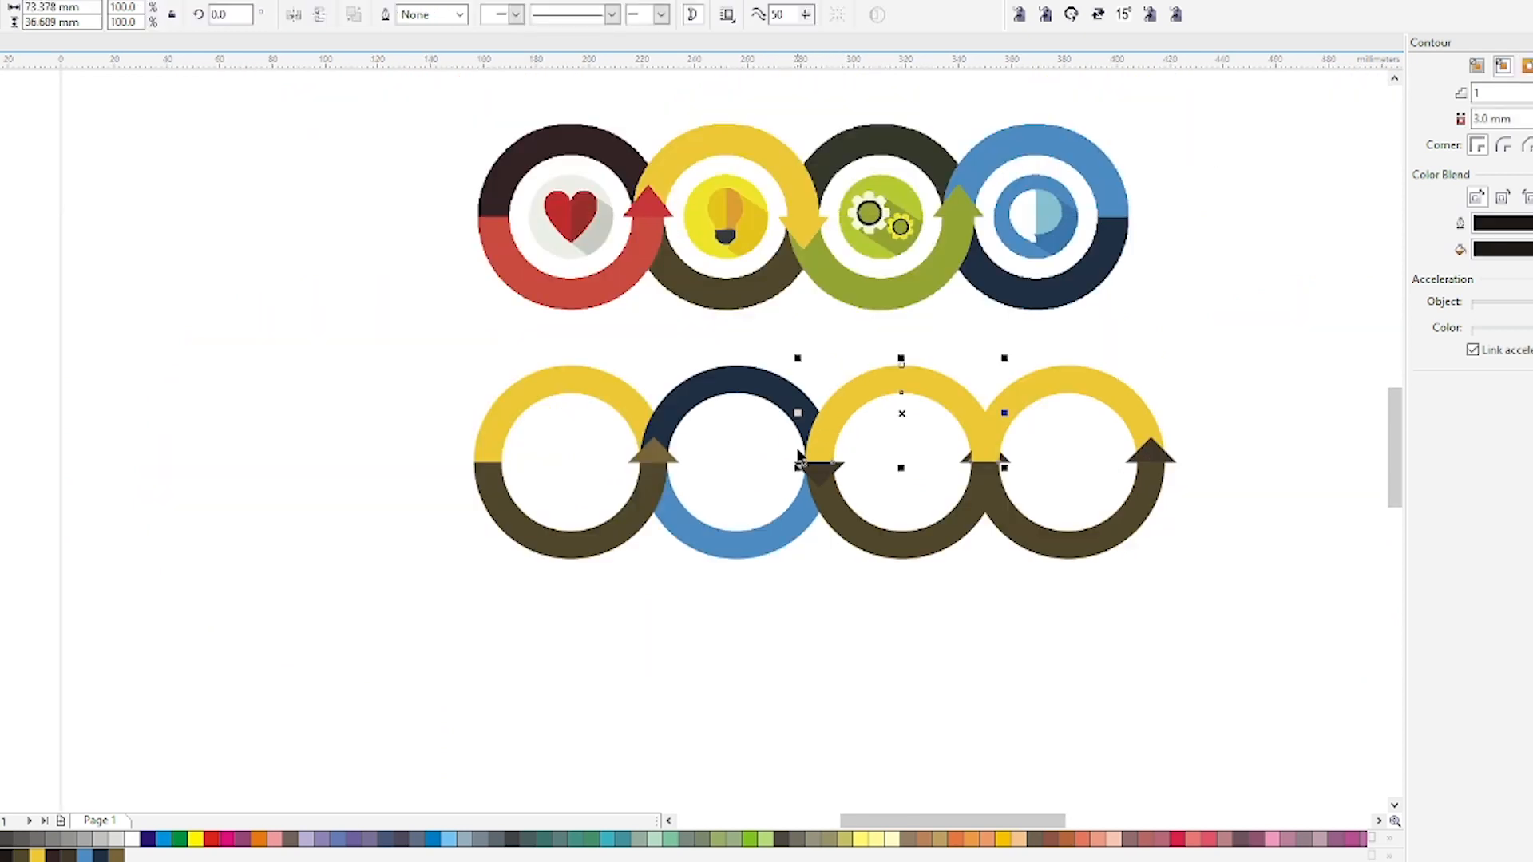
shift+click(773, 400)
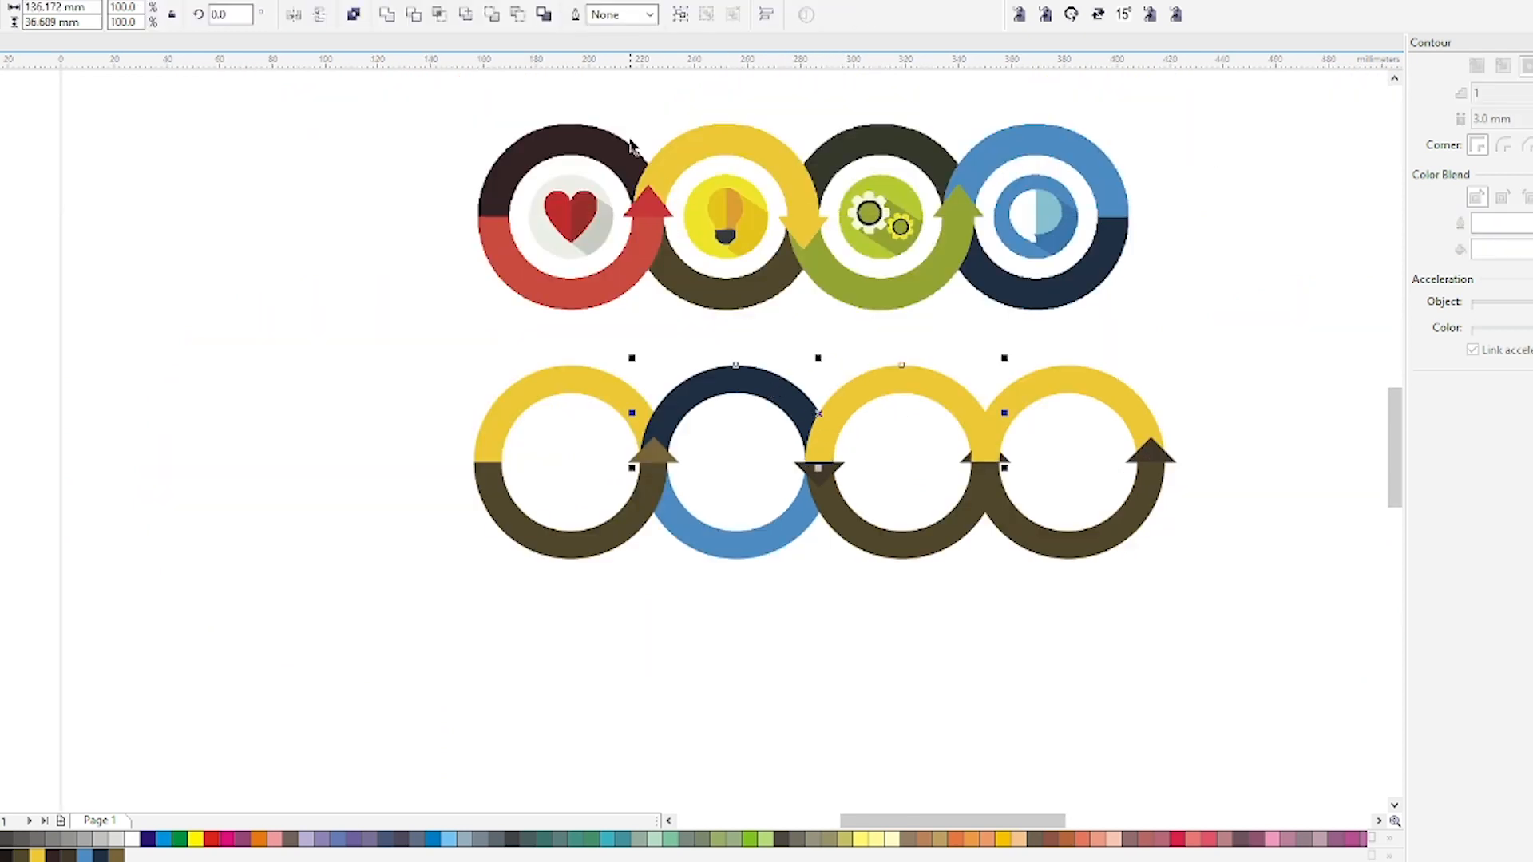
click(438, 15)
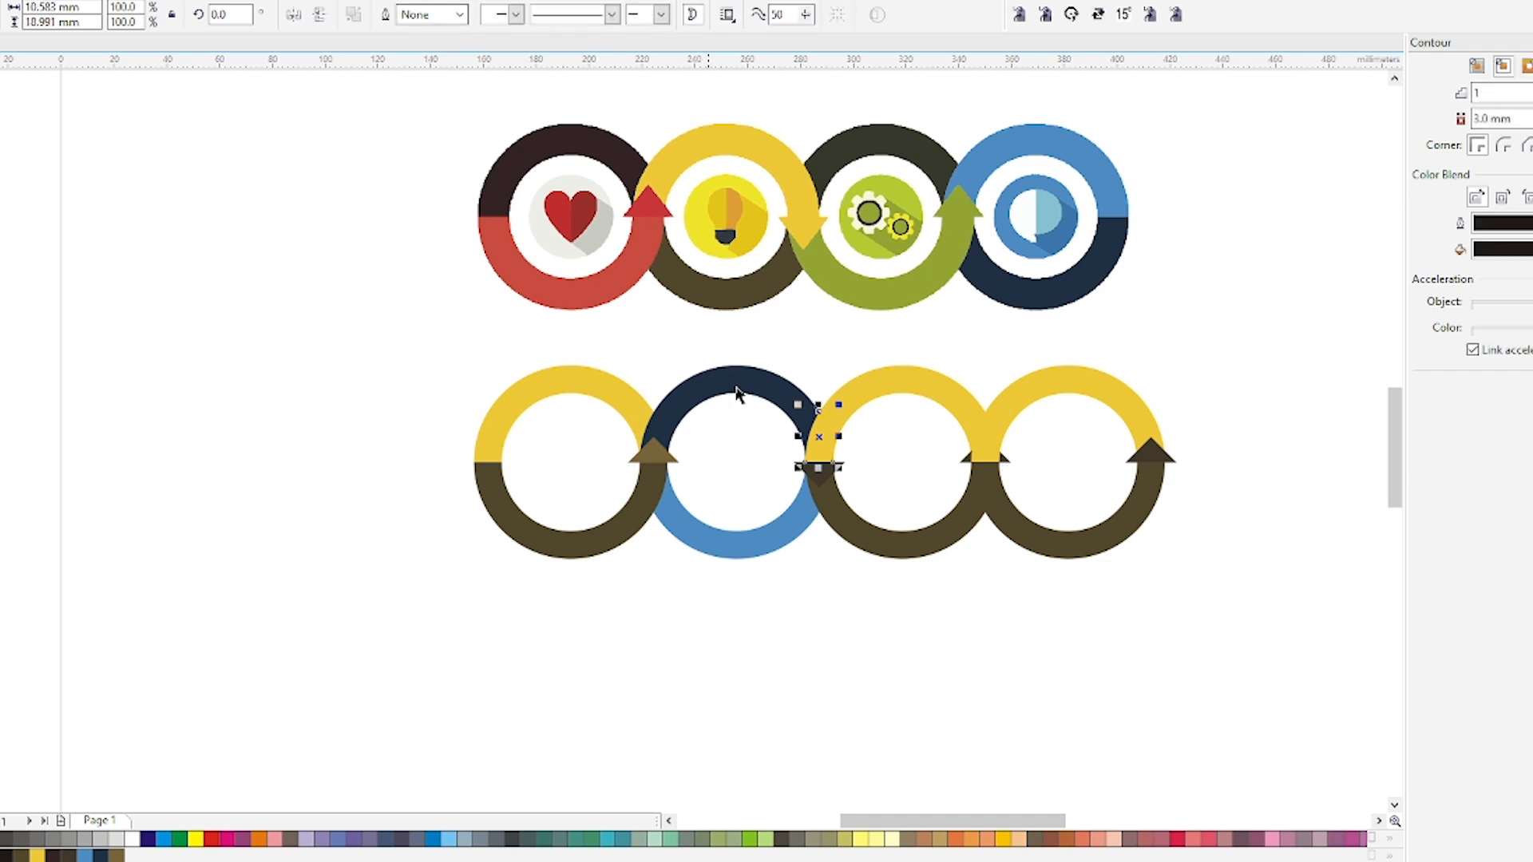
key(shift+Page_Up)
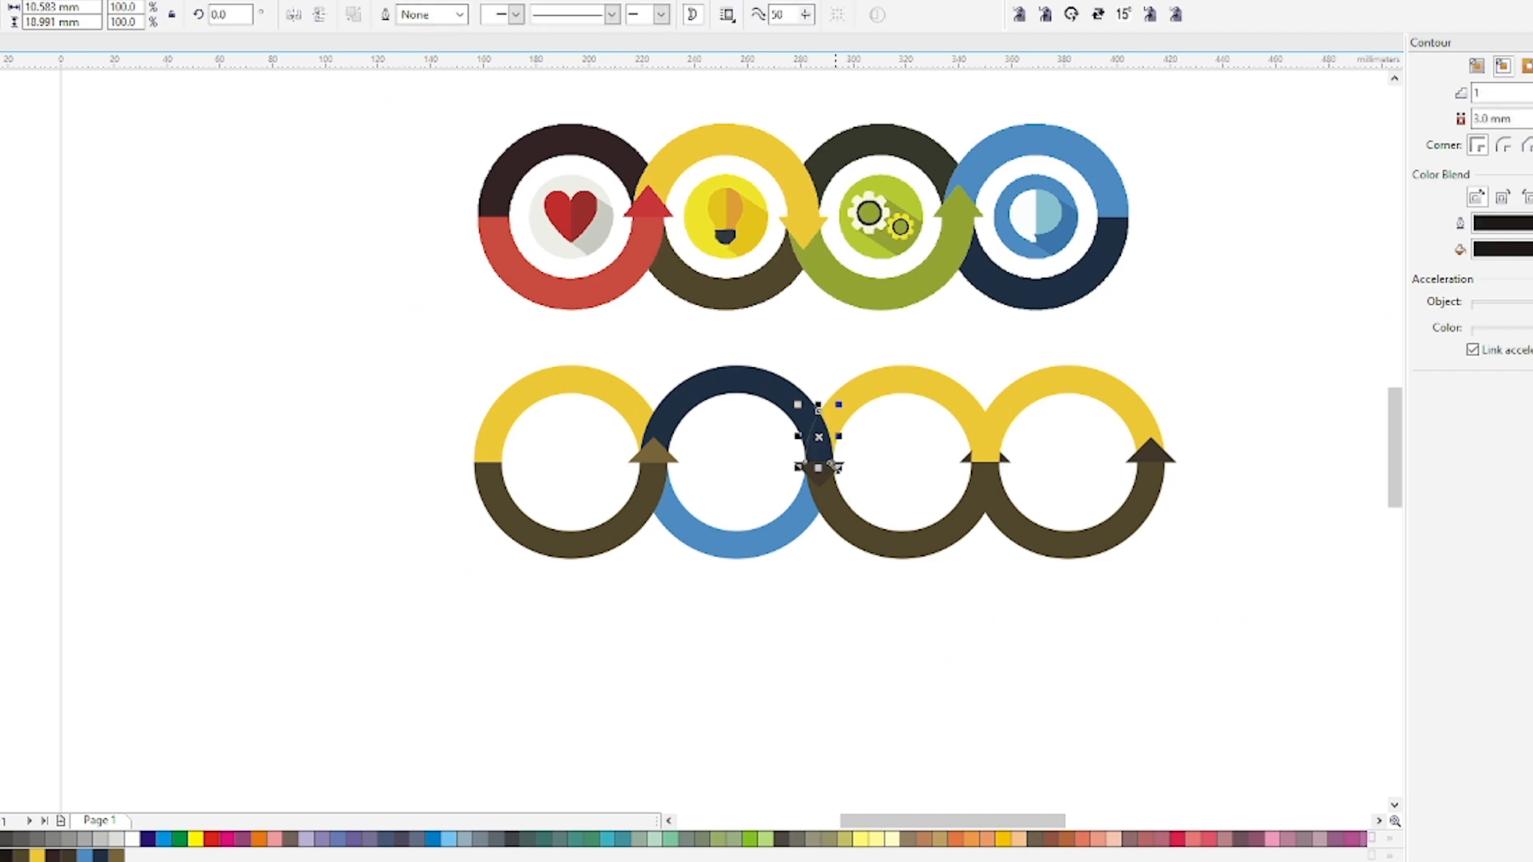
Refine the overlap piece at the second–third ring junction with the Shape tool and reposition it beside the arrowhead.
scroll(796, 435, up, 2)
scroll(836, 449, up, 2)
key(F10)
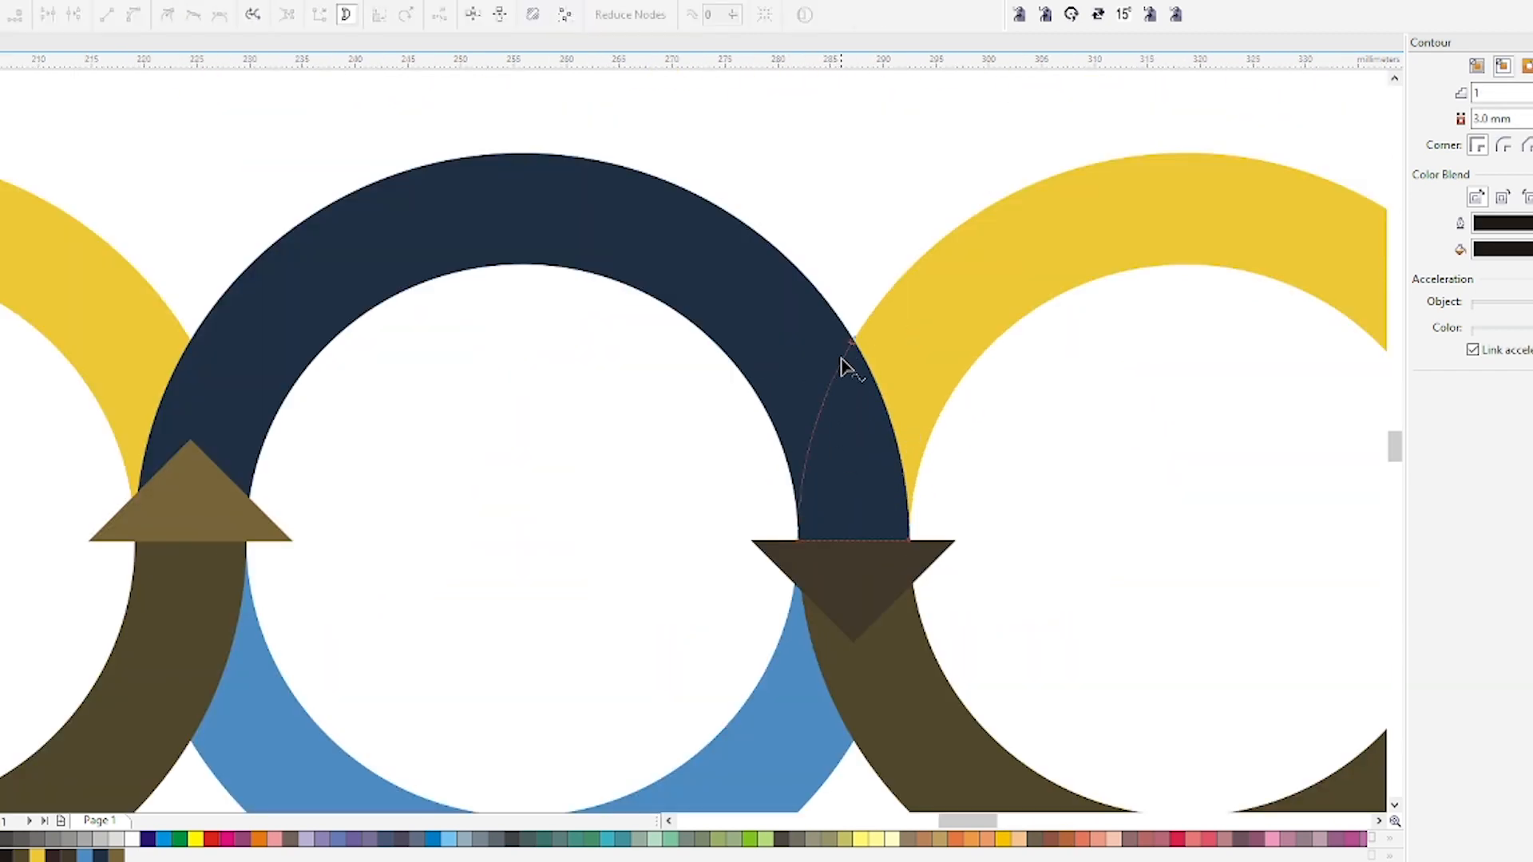
drag(835, 354, 832, 359)
scroll(820, 429, down, 1)
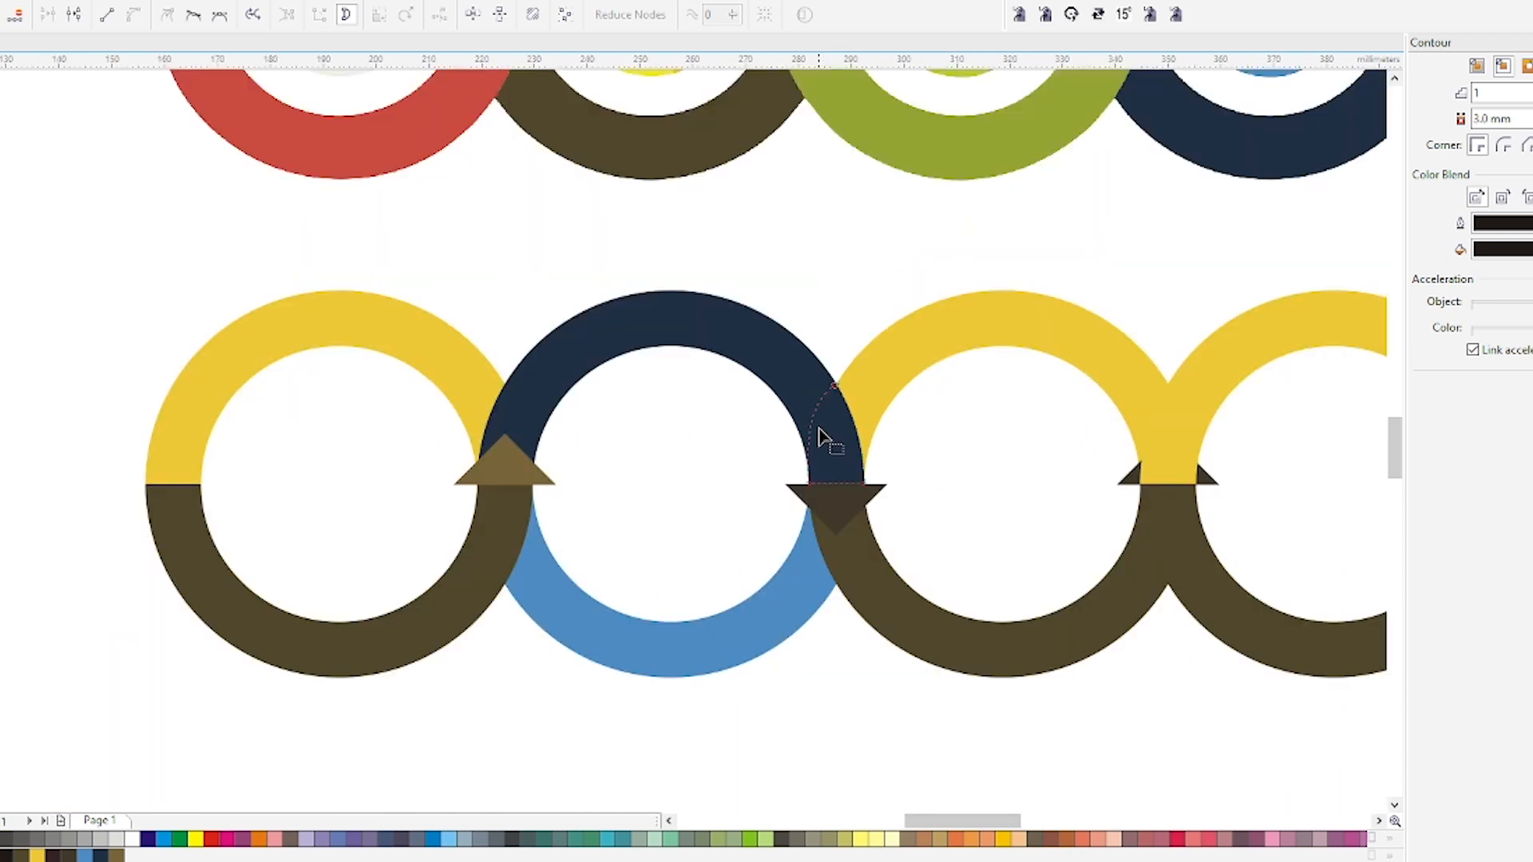
key(space)
click(854, 693)
click(834, 435)
drag(834, 435, 840, 509)
click(840, 521)
scroll(803, 527, down, 1)
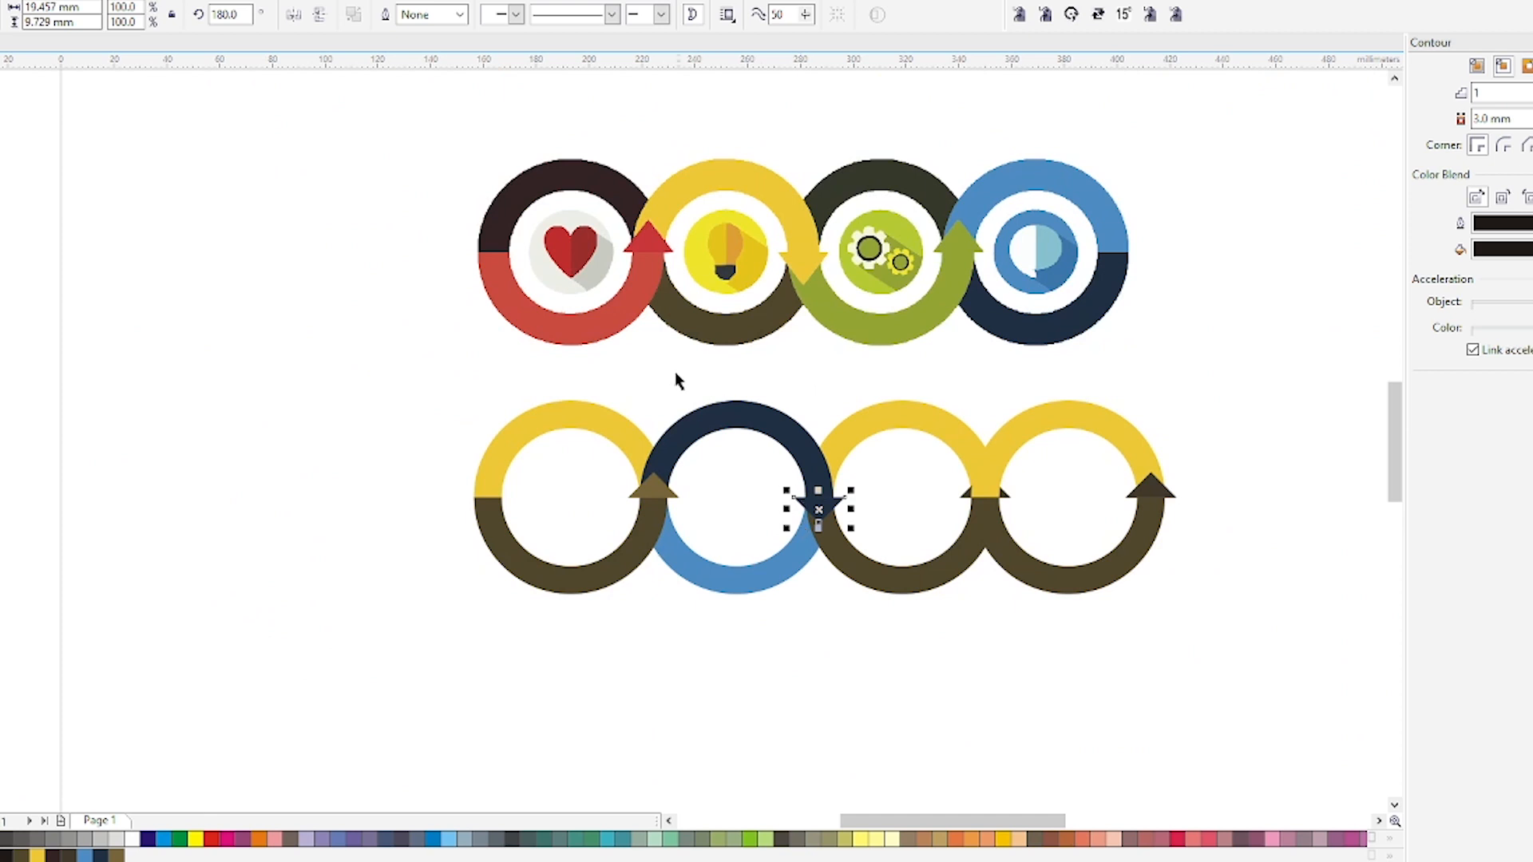
key(F10)
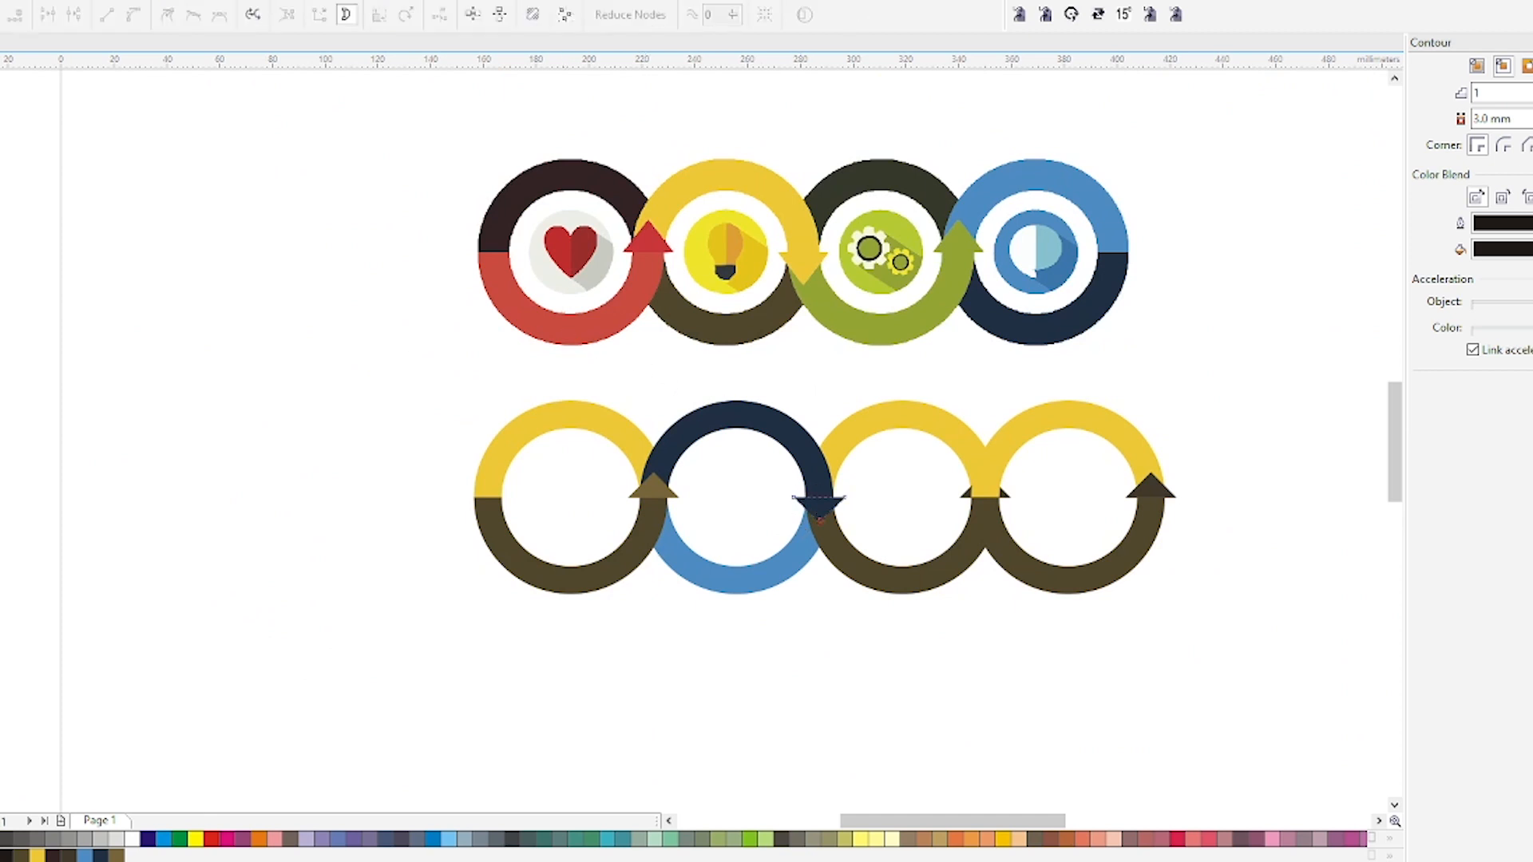
Colour the third ring red on top and dark brown on the bottom, sampling colours from the first reference ring.
key(i)
click(579, 324)
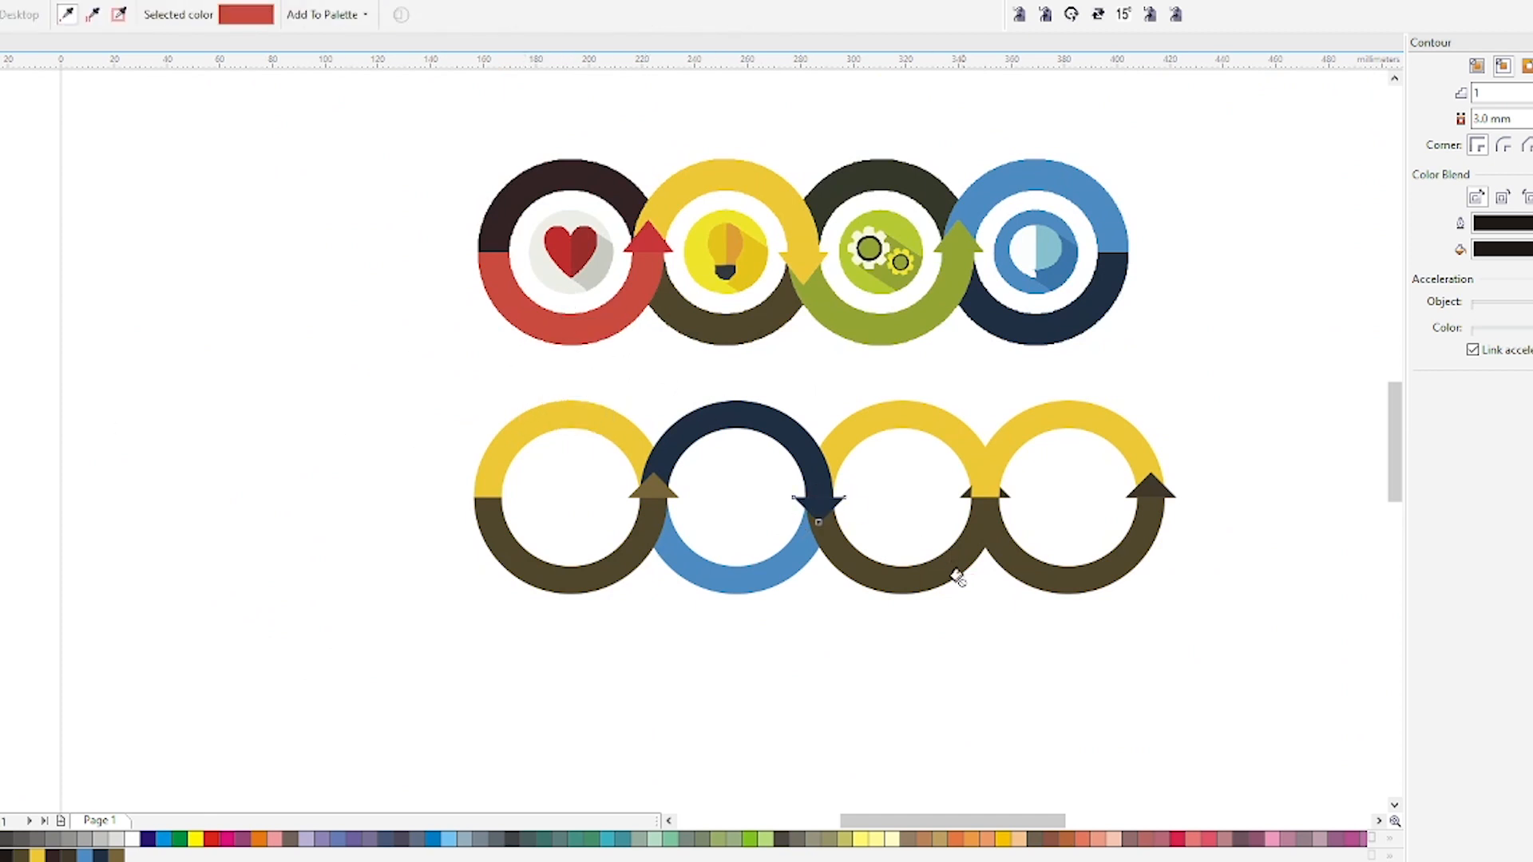
click(922, 570)
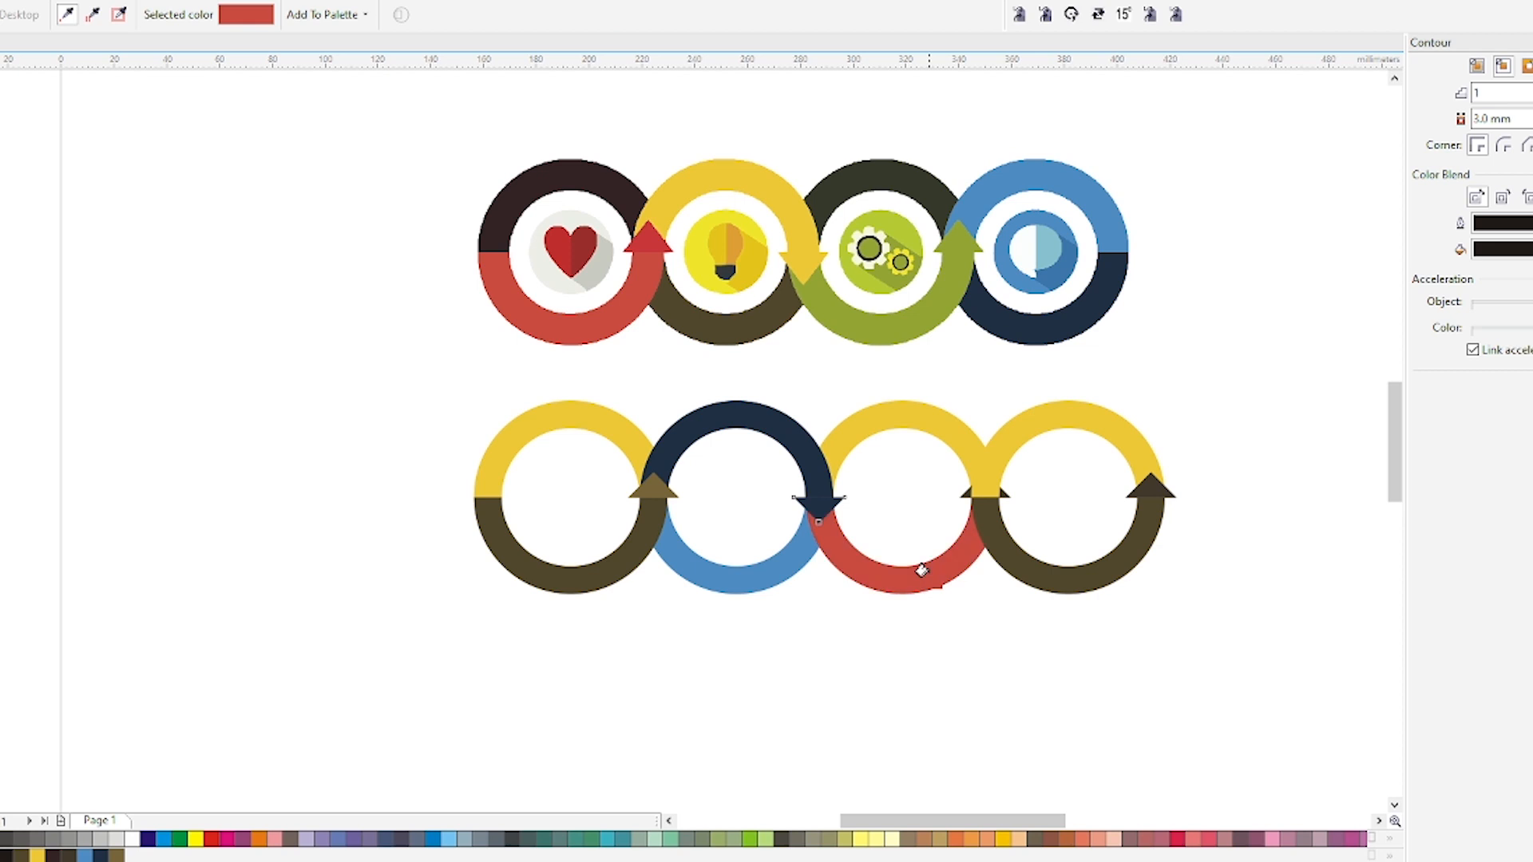
shift+click(598, 192)
click(903, 576)
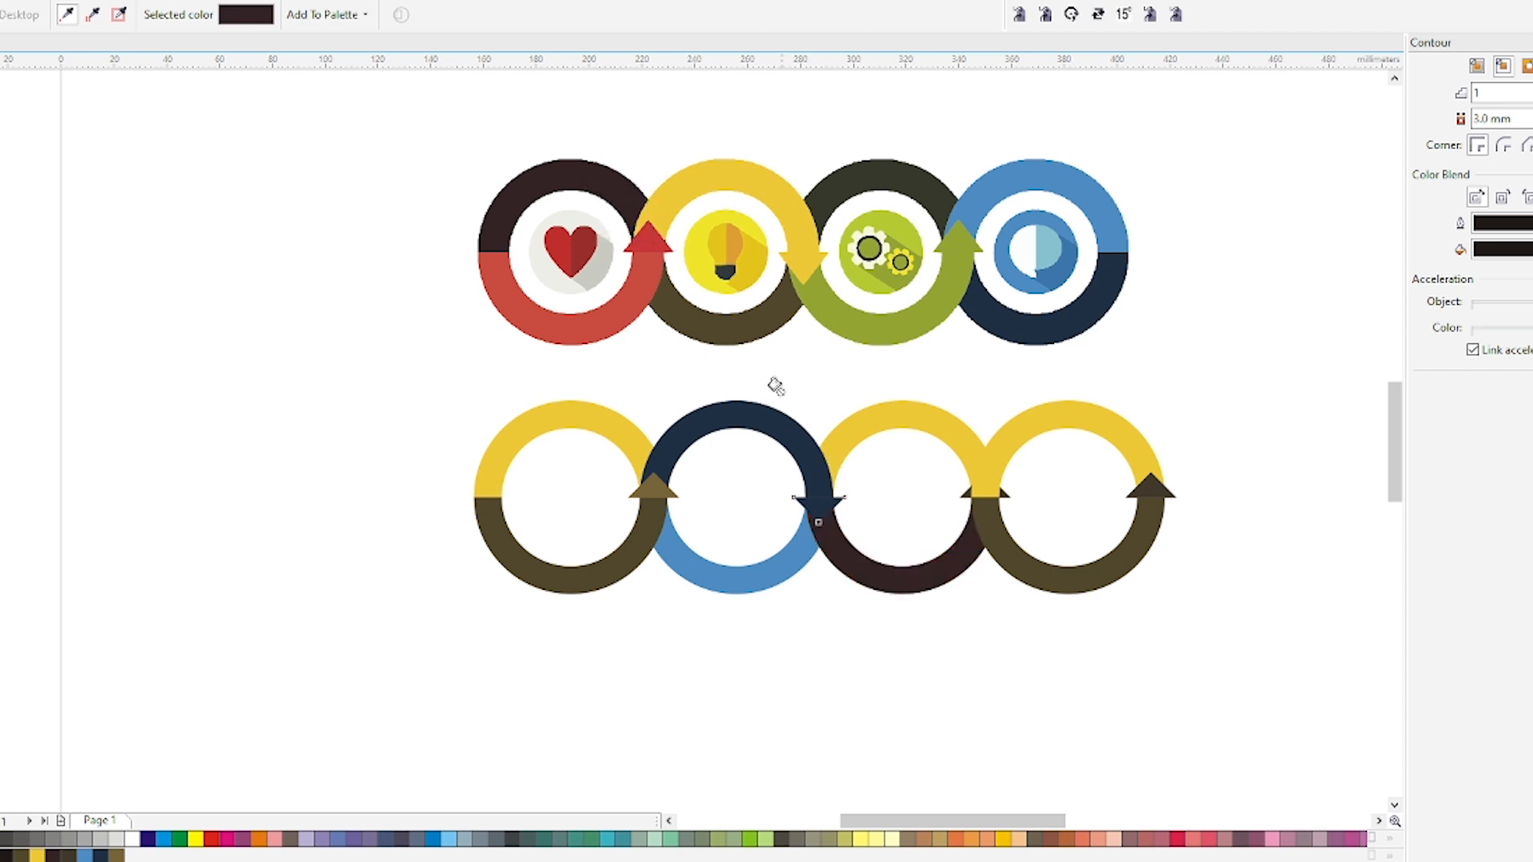
shift+click(618, 321)
click(916, 416)
key(space)
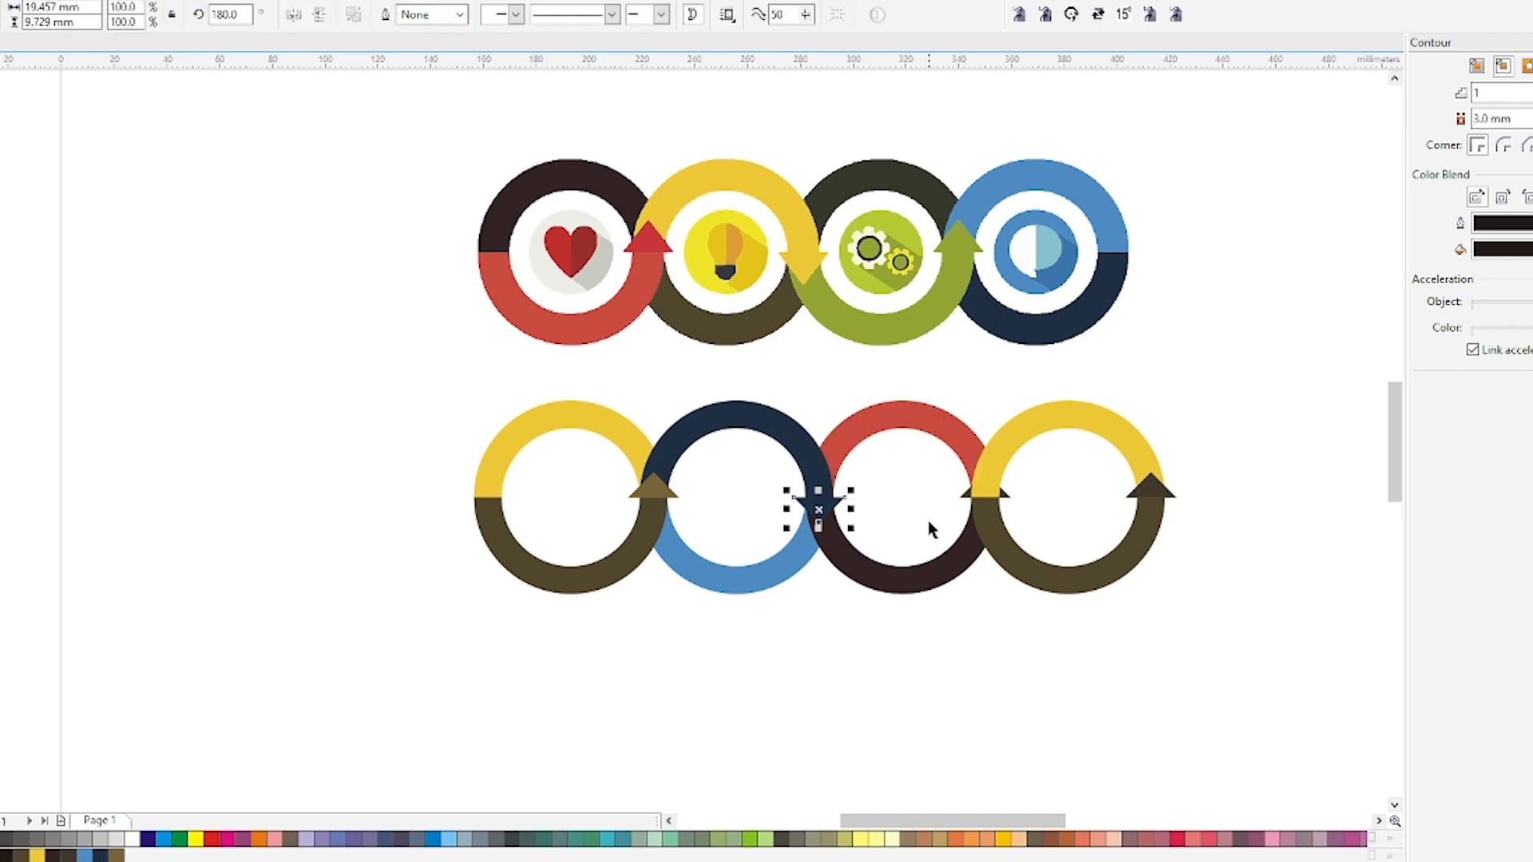
Lighten the fill of the downward arrowhead between the second and third rings to a paler navy.
scroll(822, 515, up, 2)
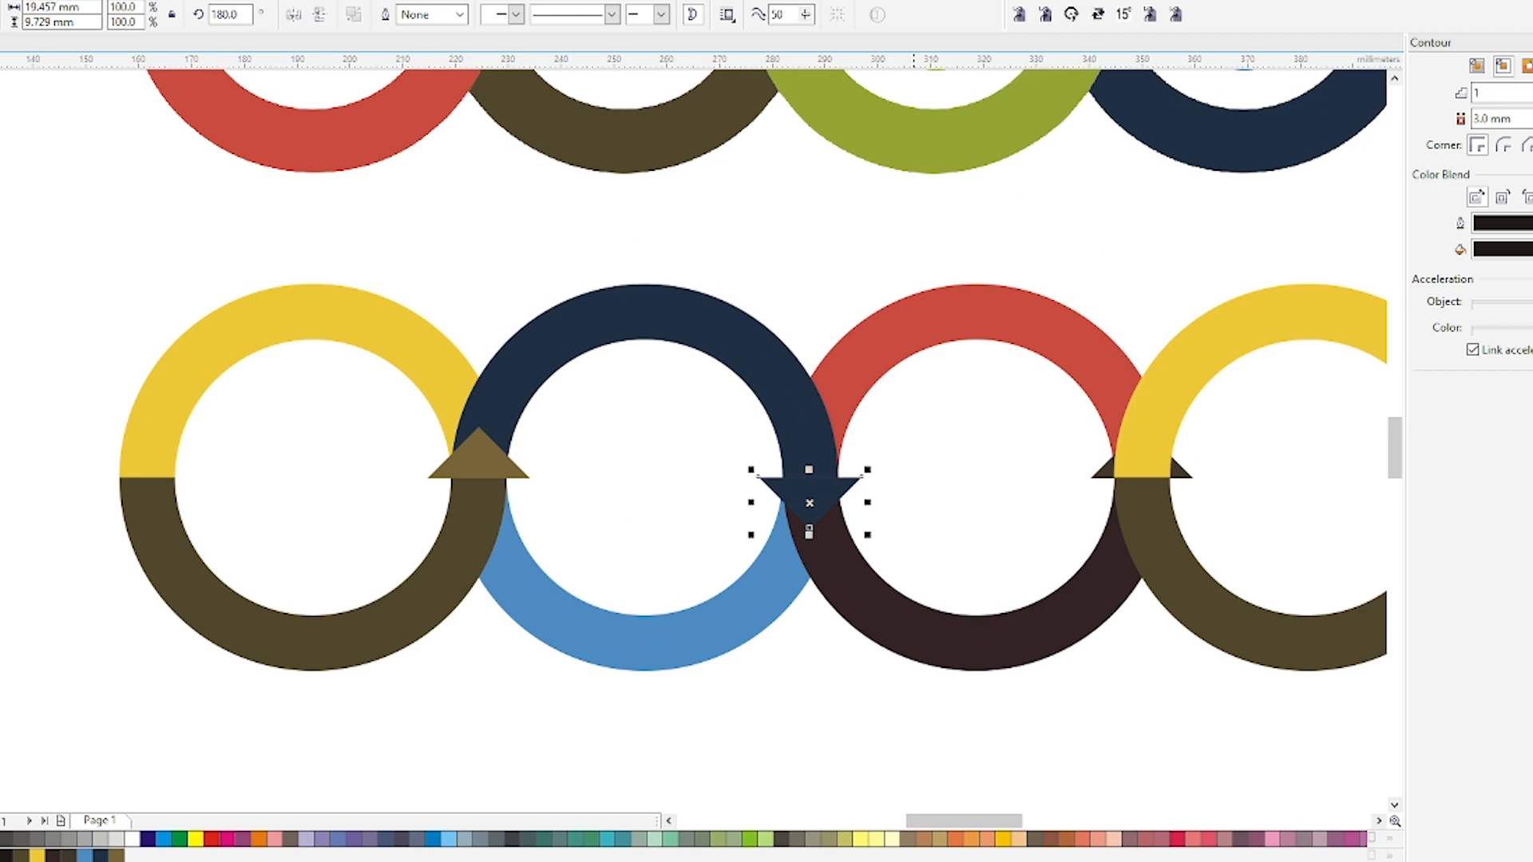
key(shift+F11)
drag(1136, 386, 1112, 353)
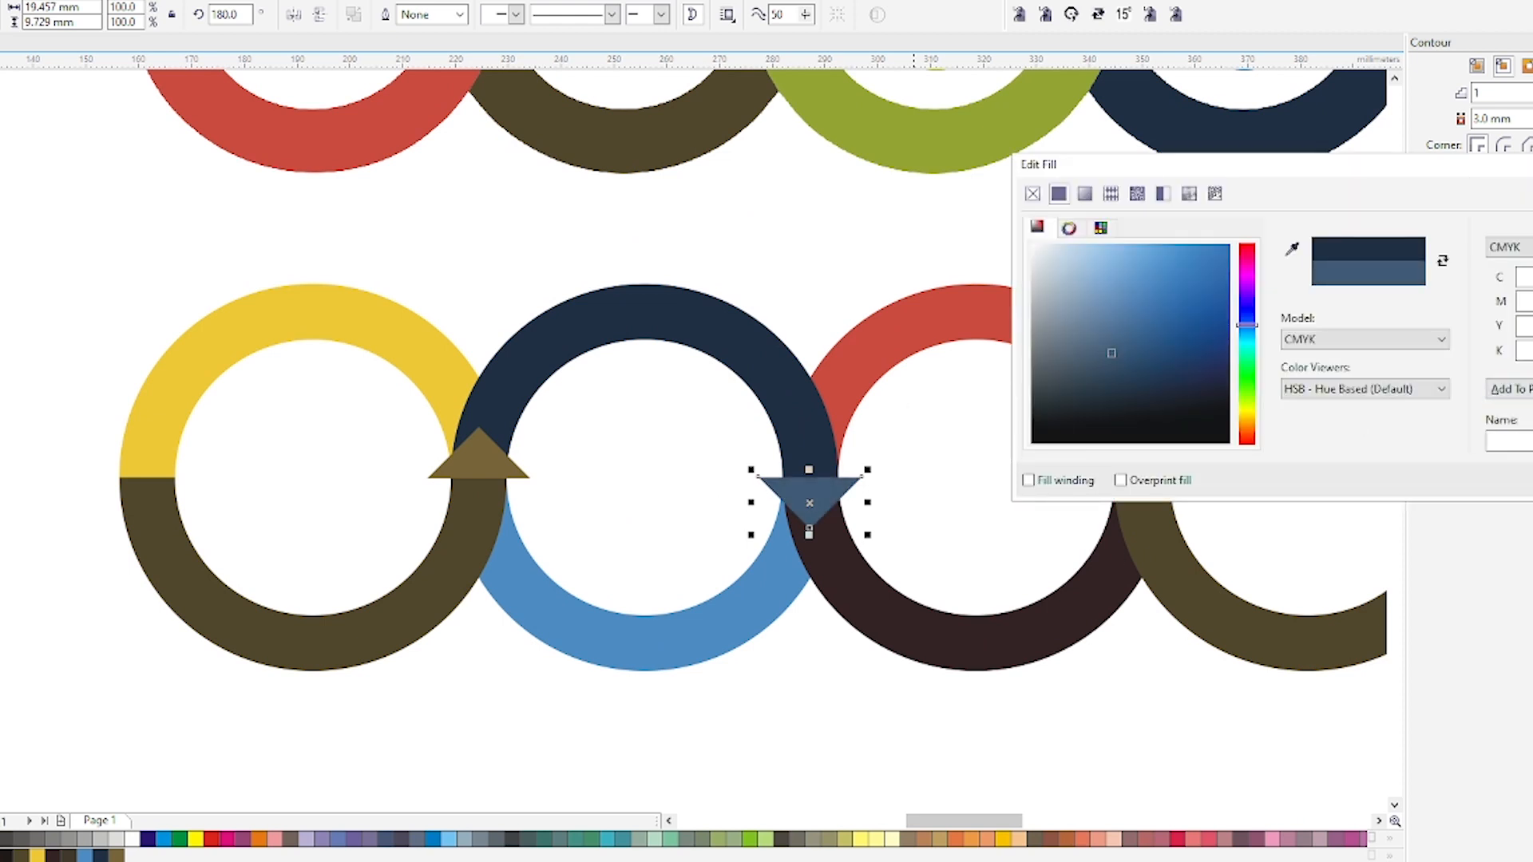
key(Return)
click(866, 734)
scroll(751, 558, down, 1)
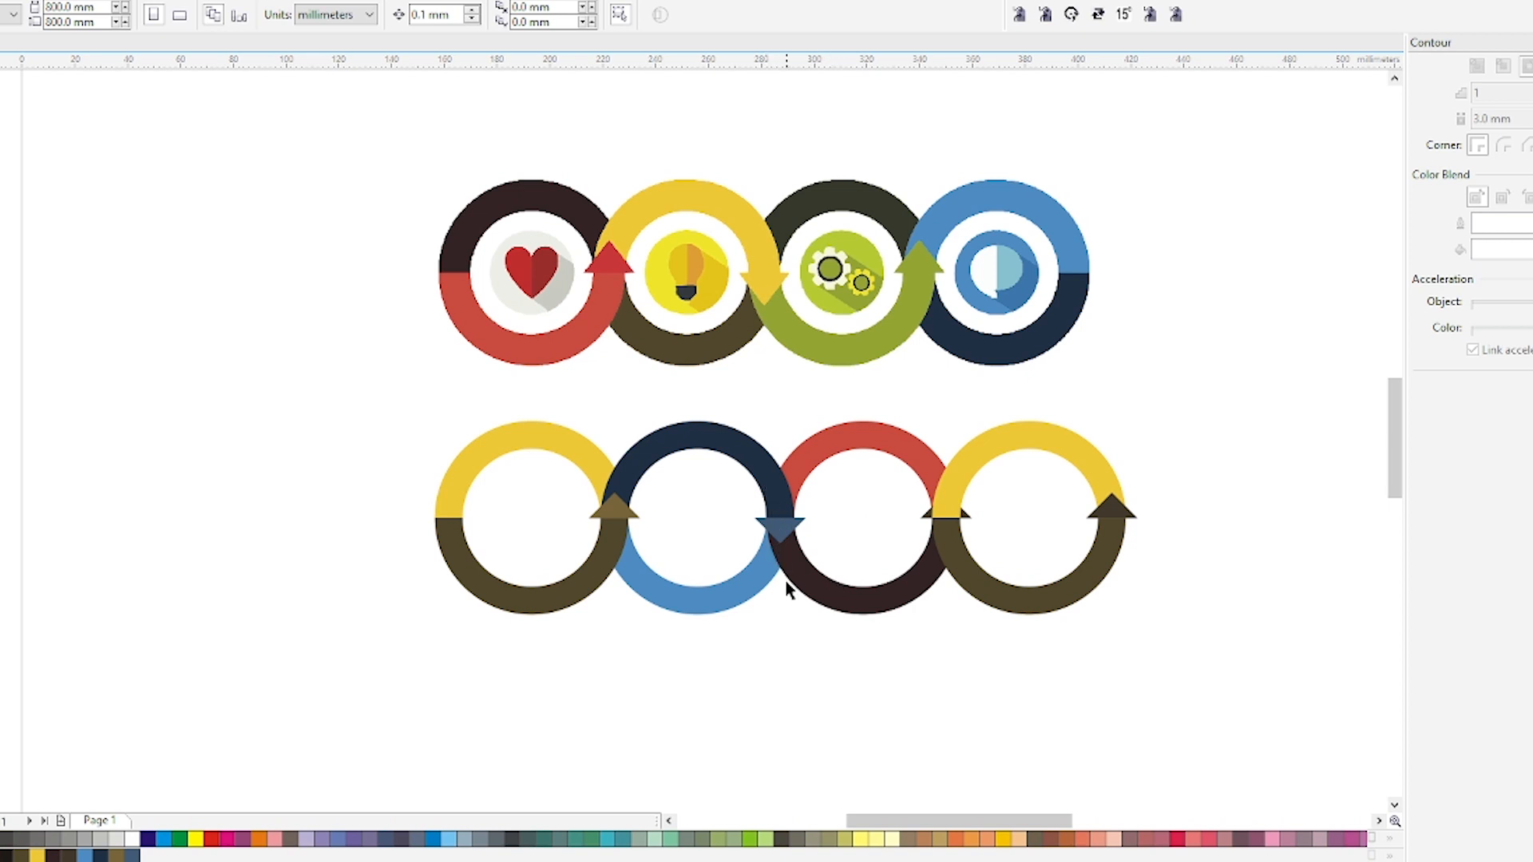
Send the fourth ring's bottom half back one layer so the junction arrowhead sits in front.
drag(899, 479, 1025, 557)
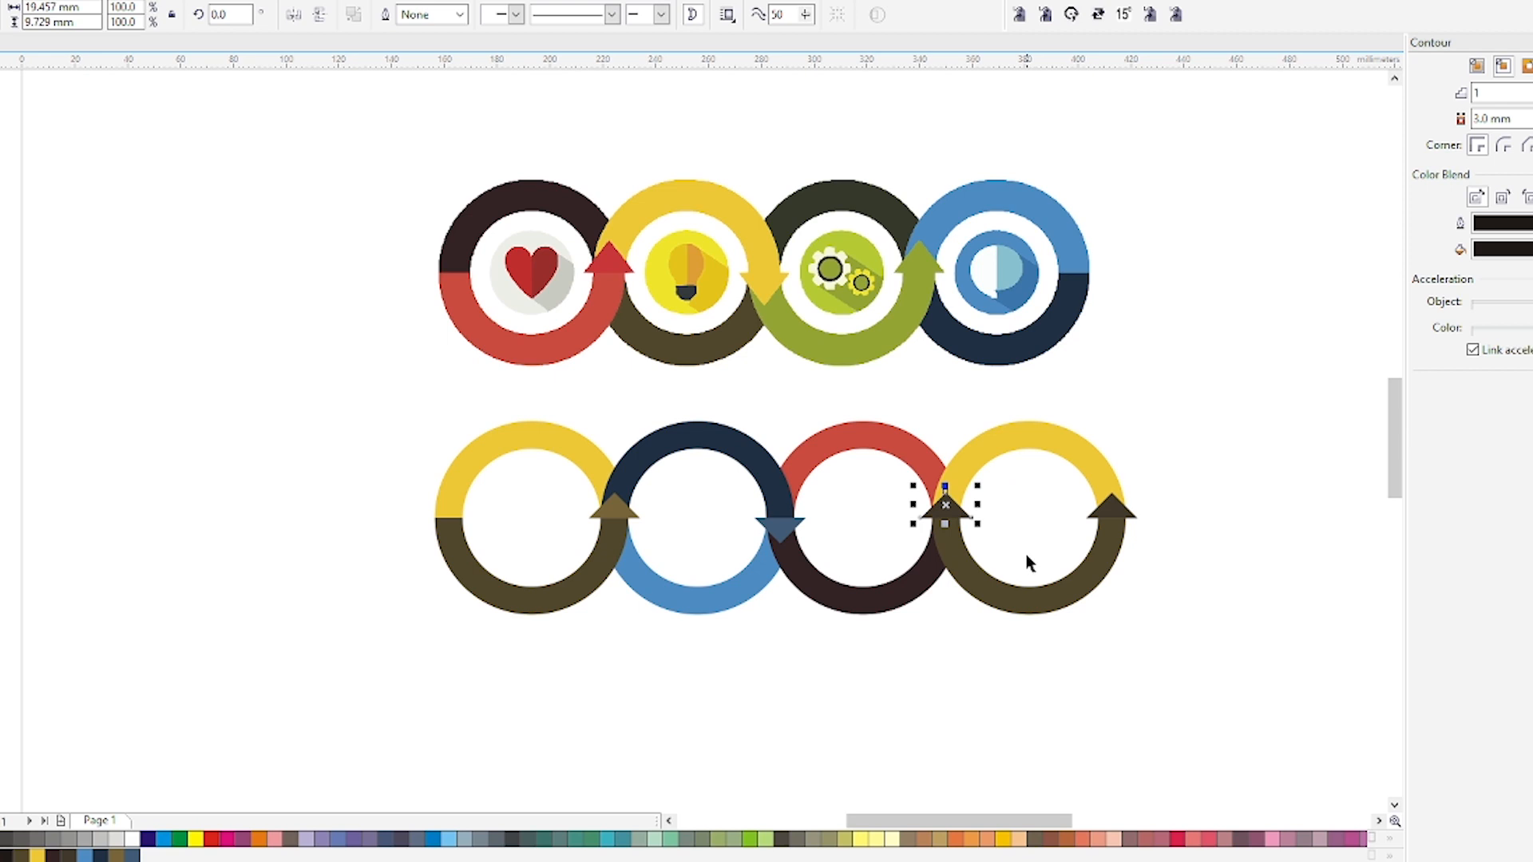
click(974, 566)
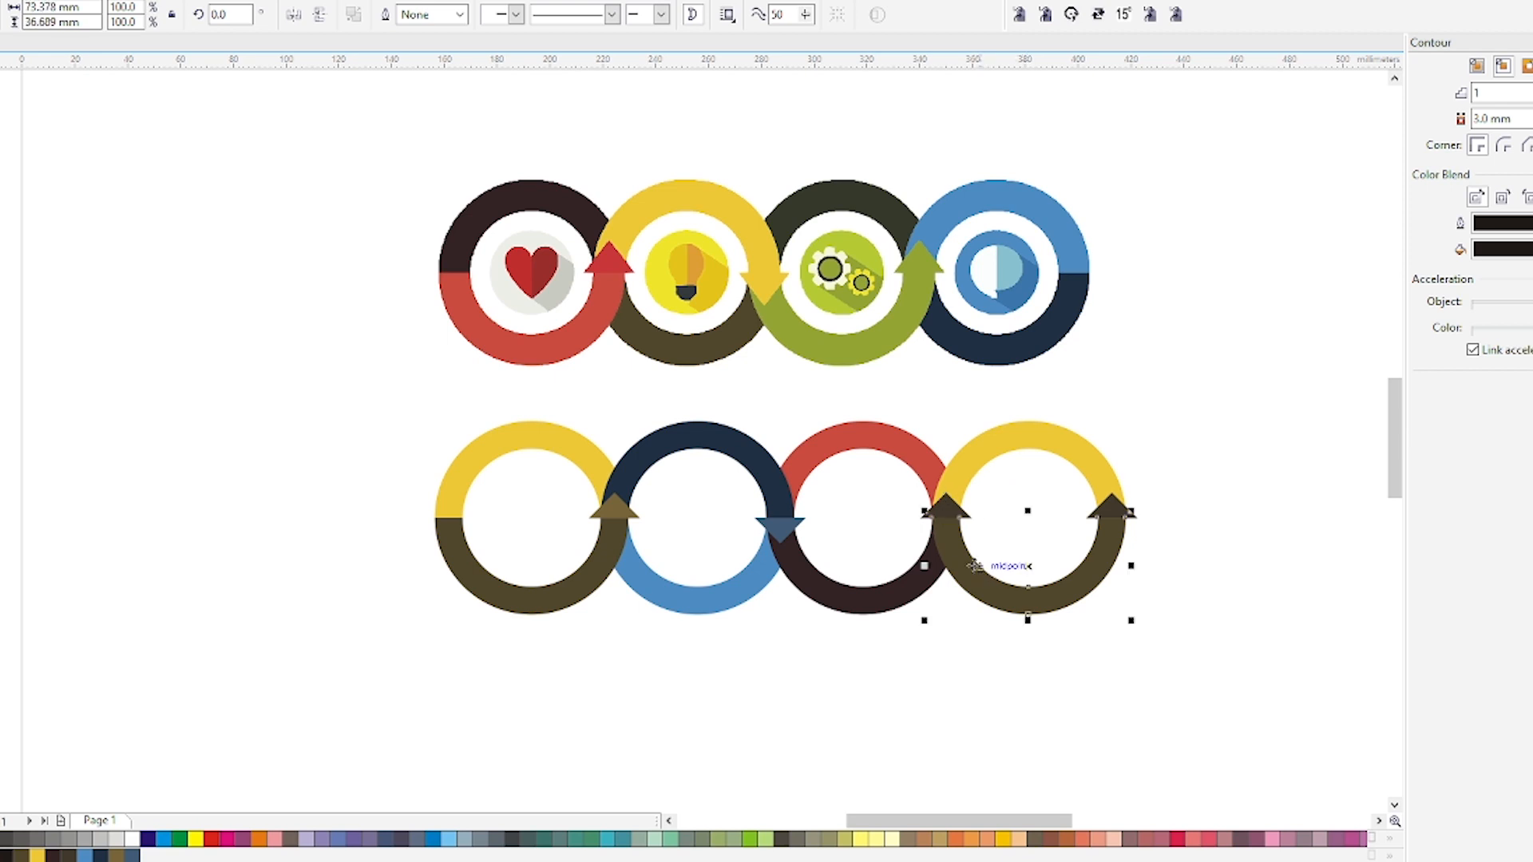
key(ctrl+Page_Down)
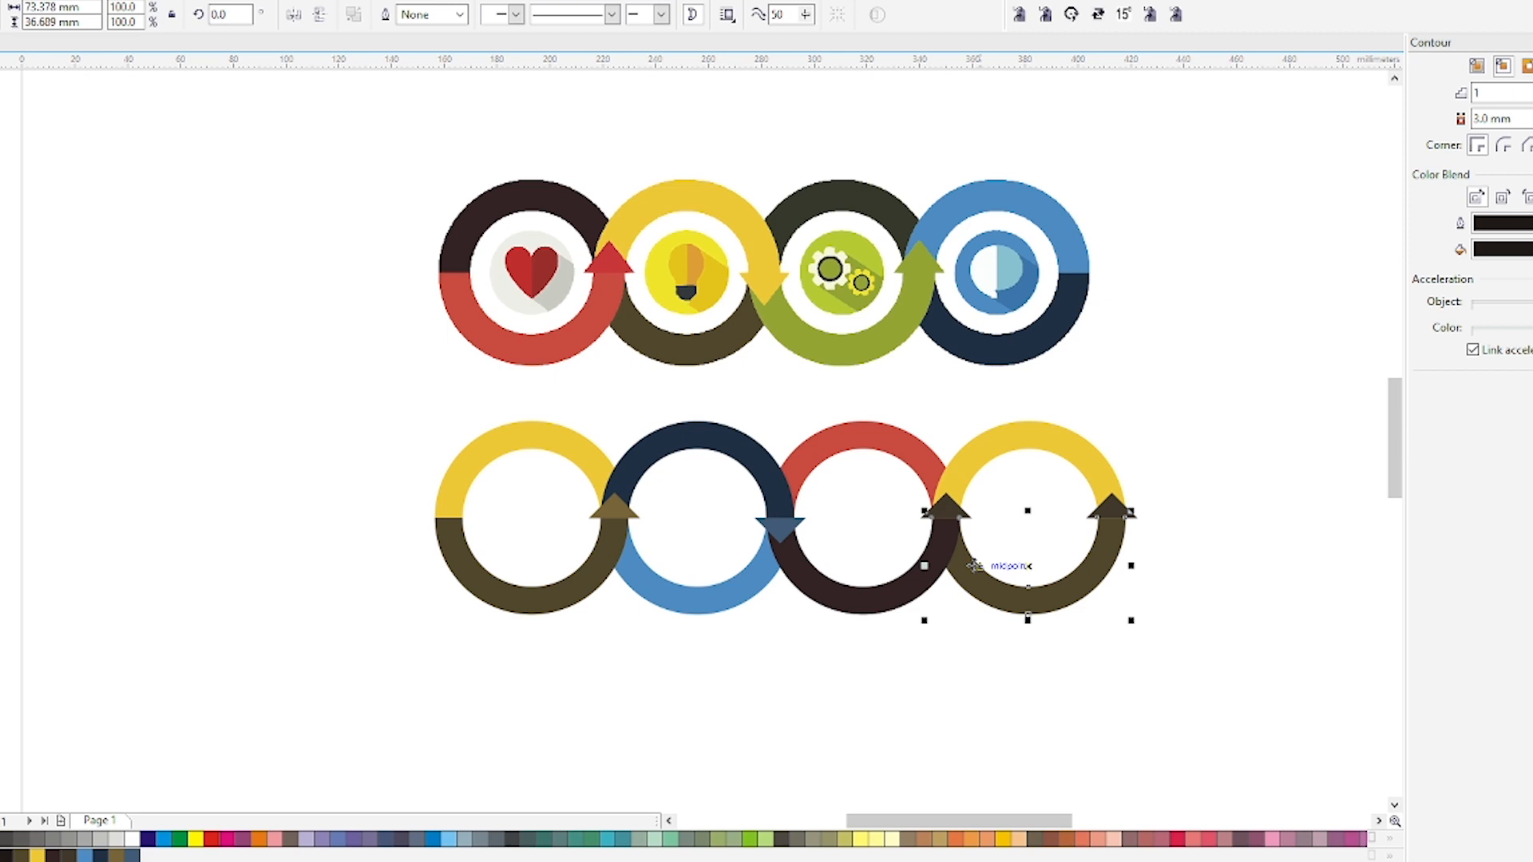
click(925, 643)
click(926, 581)
click(946, 503)
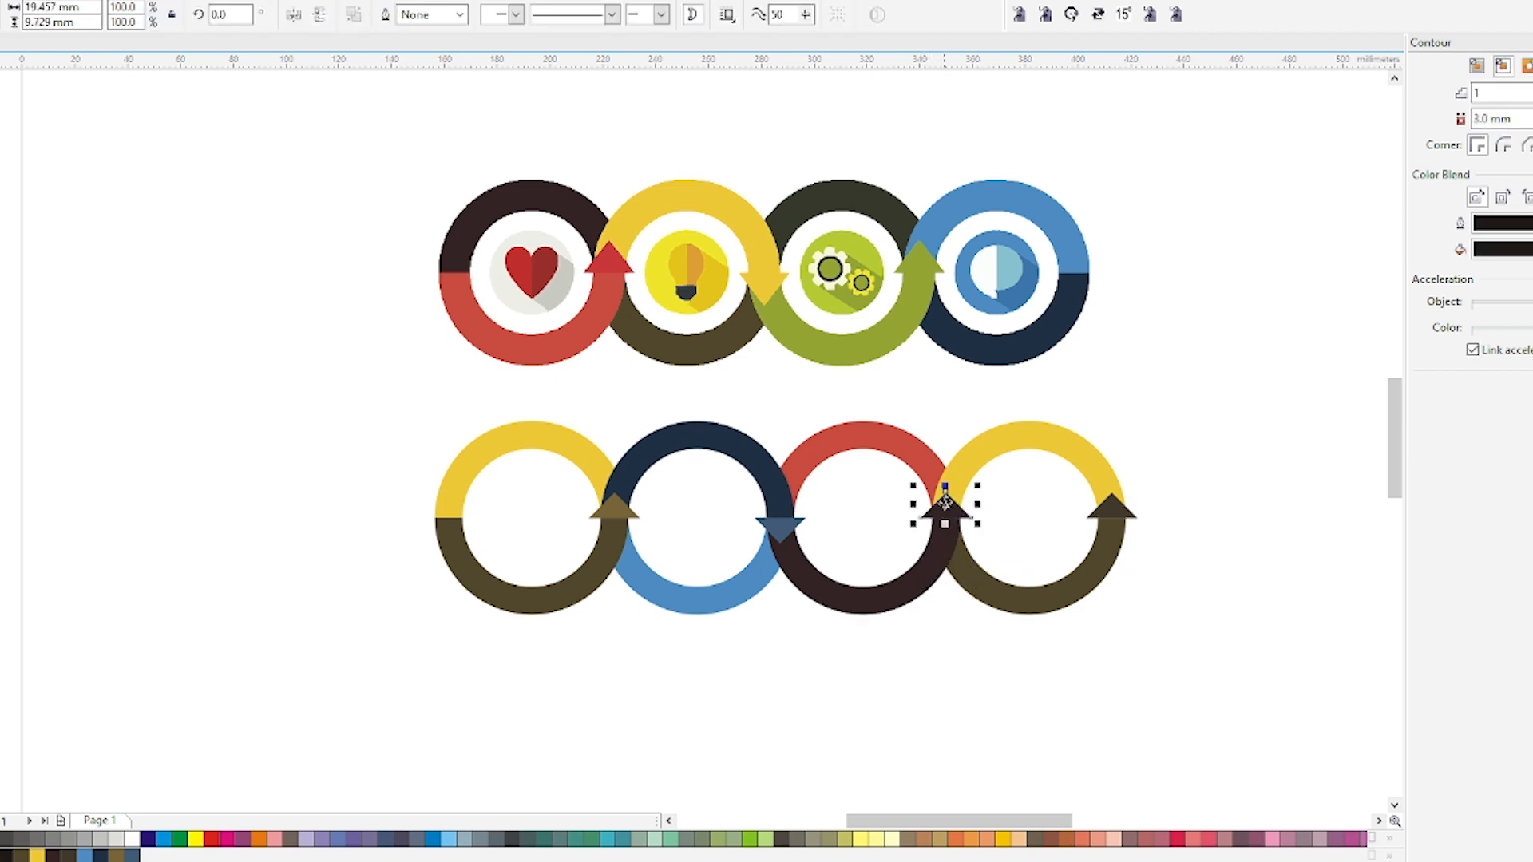
Delete the extra arrowhead at the fourth ring's right end.
click(915, 453)
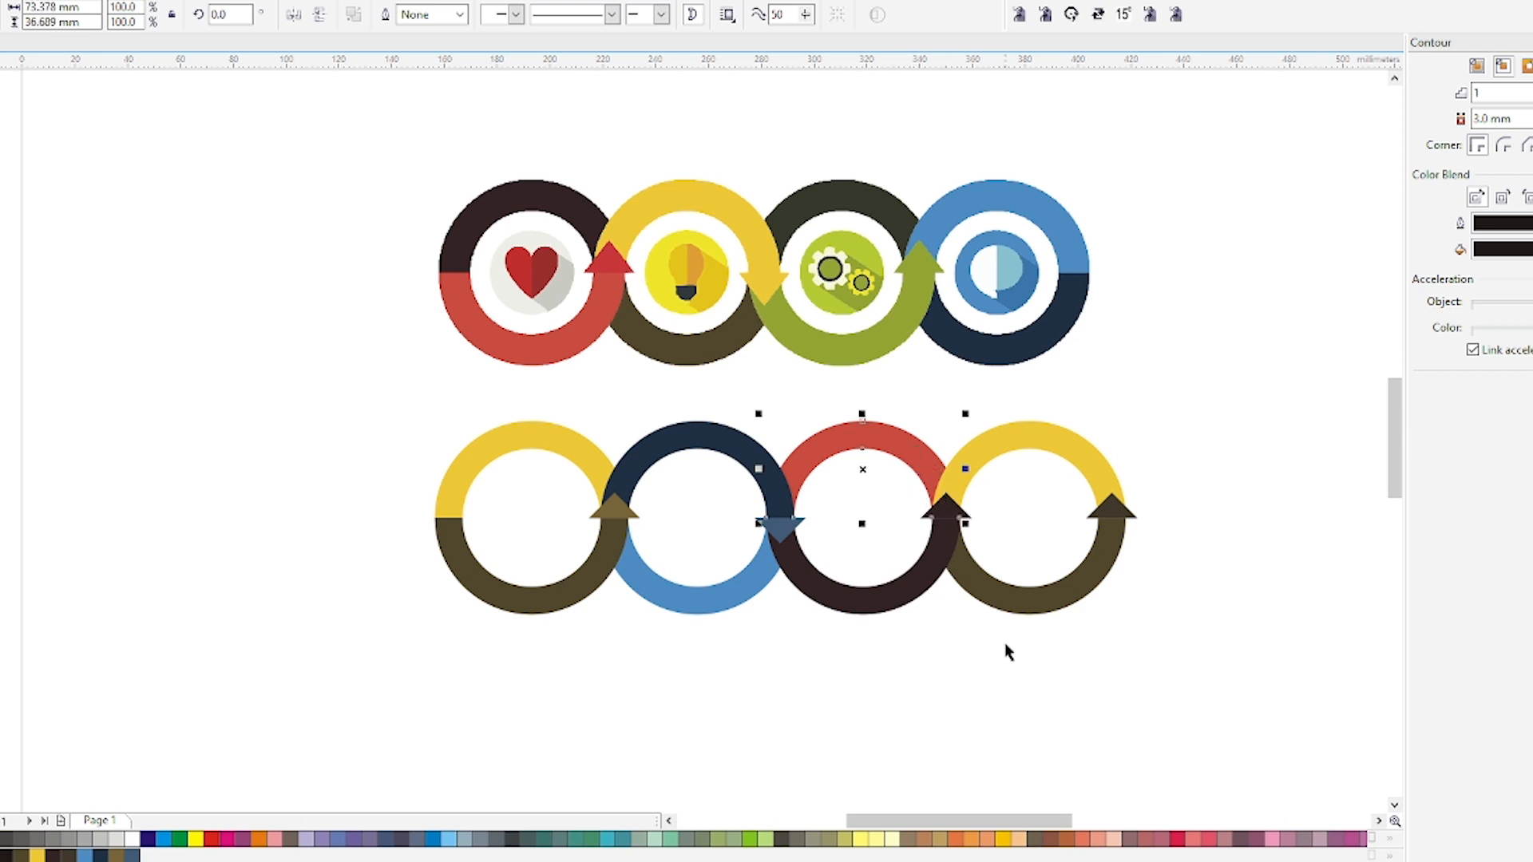
click(1062, 667)
drag(1190, 431, 1078, 558)
key(Delete)
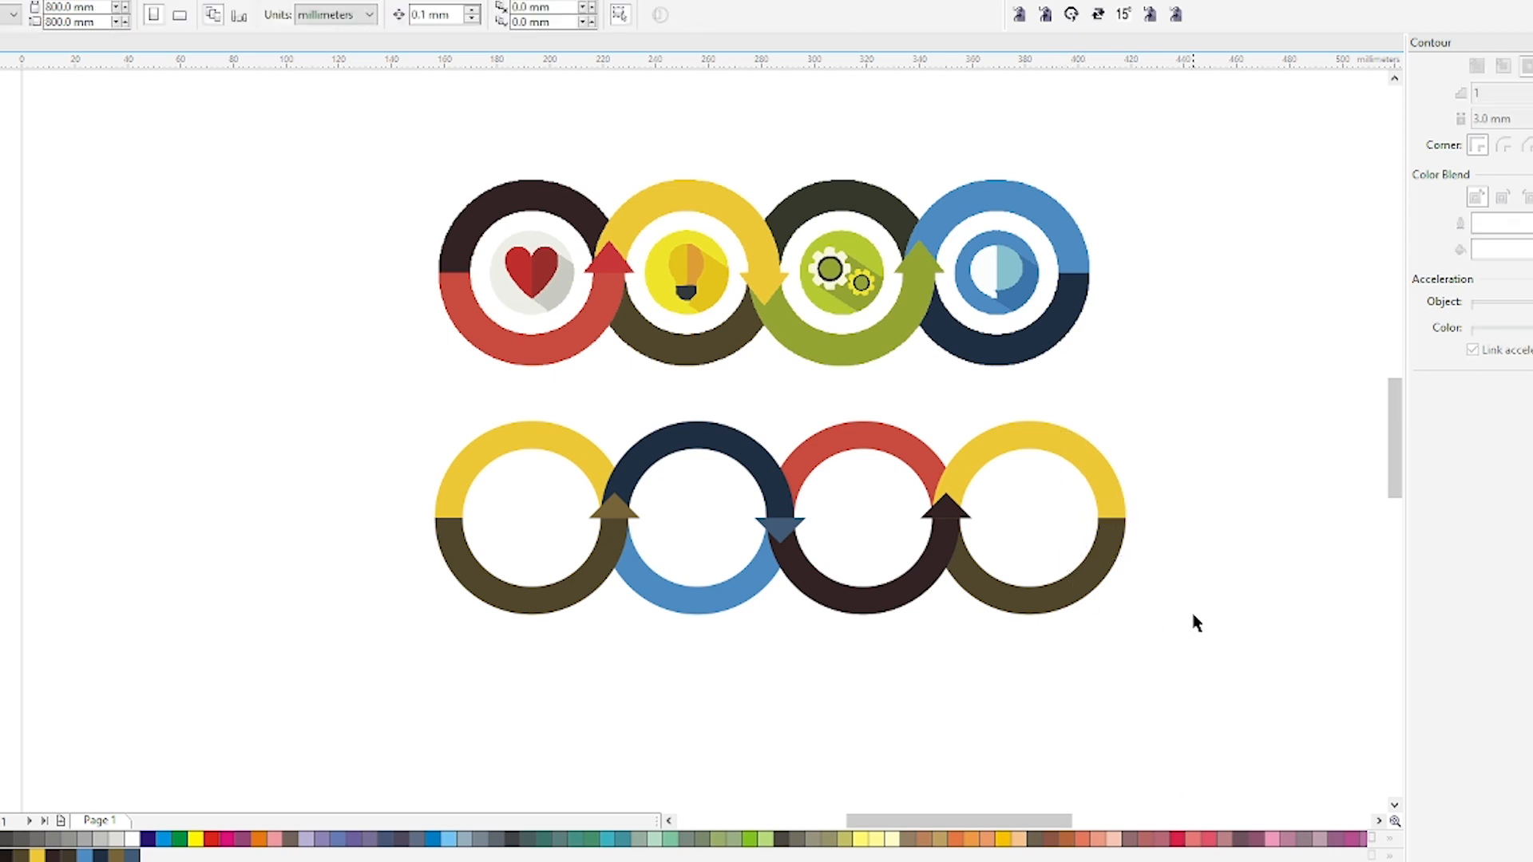
Duplicate the first ring to the left of the row and weld its two halves into one yellow ring.
click(533, 436)
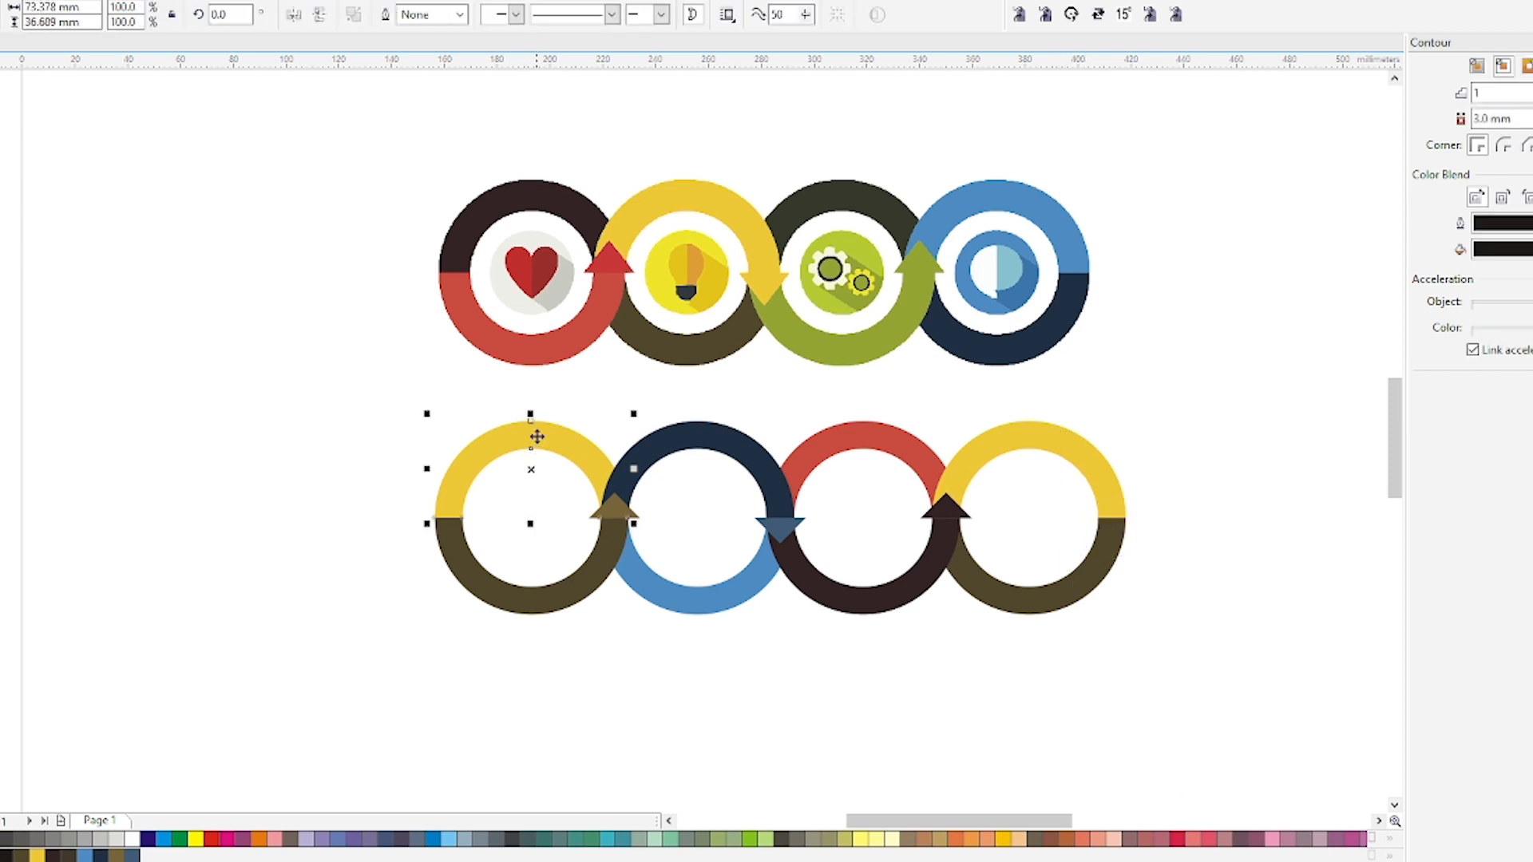
drag(537, 437, 248, 563)
right_click(258, 437)
click(227, 446)
right_click(248, 564)
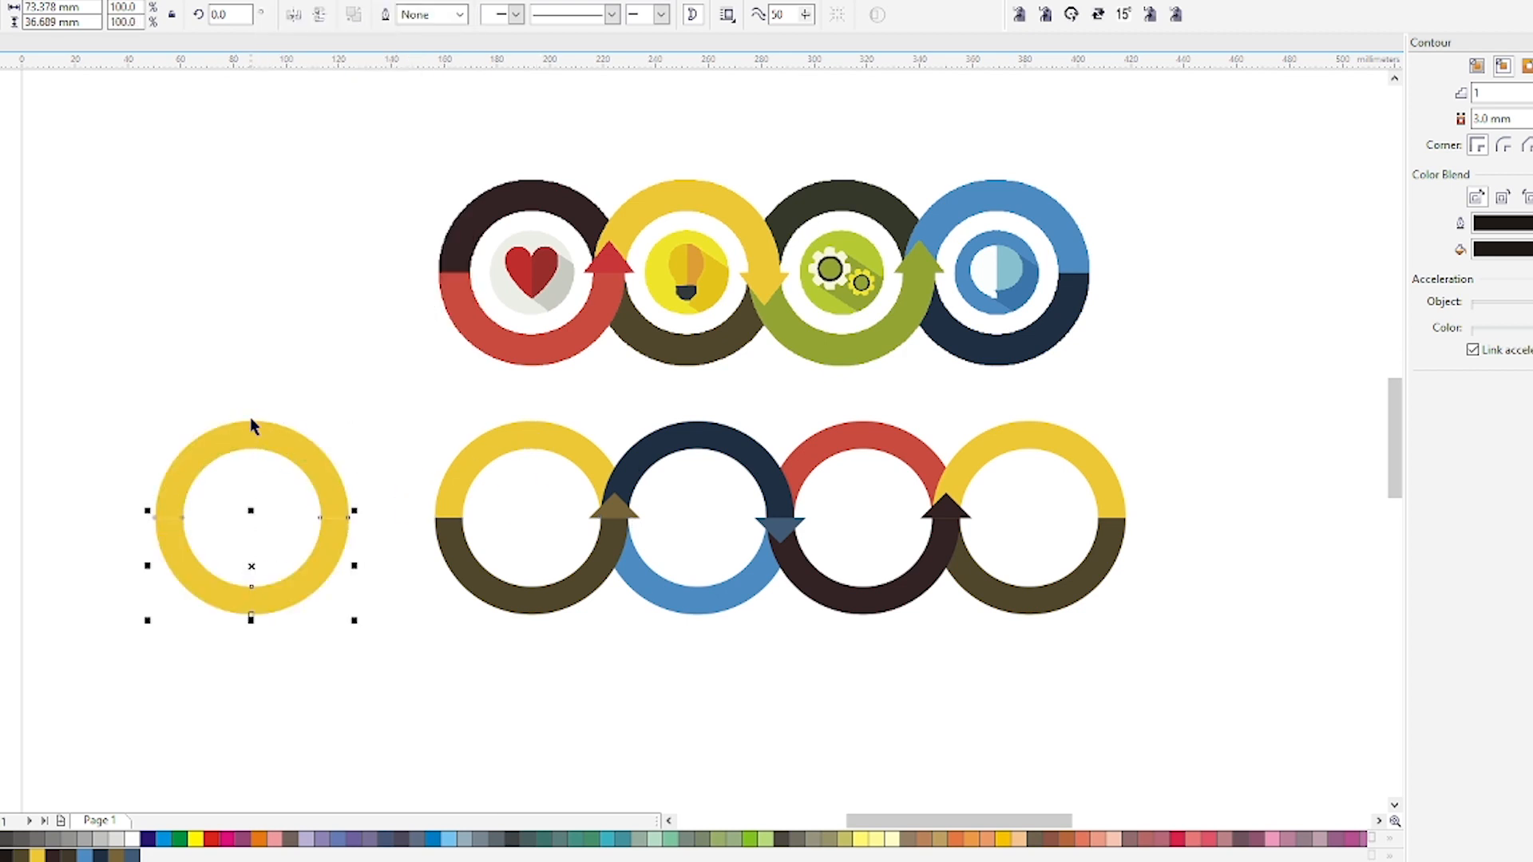
shift+click(250, 436)
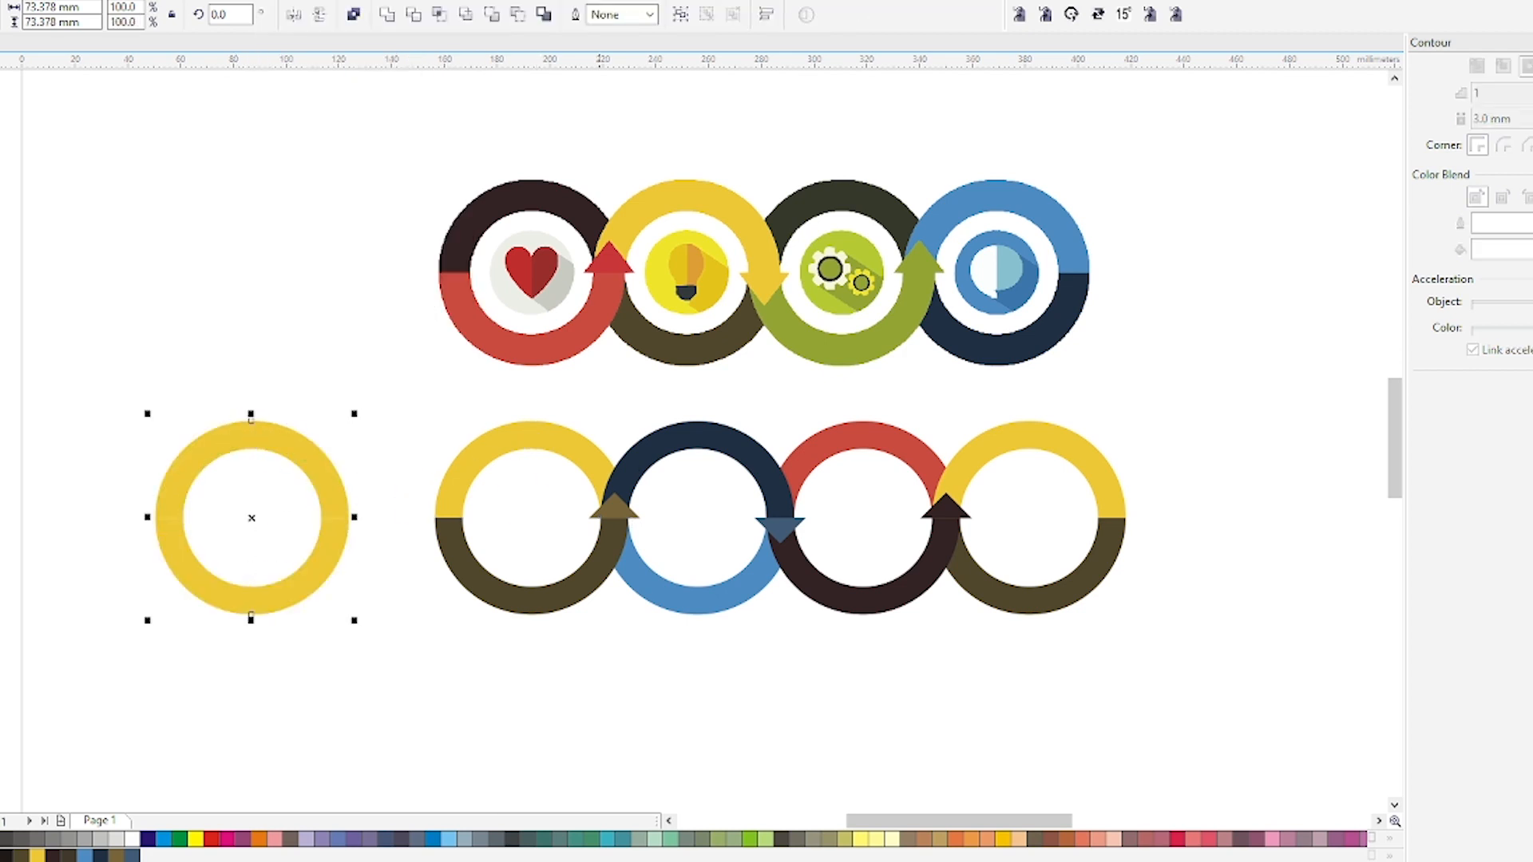
click(357, 17)
click(357, 16)
click(309, 361)
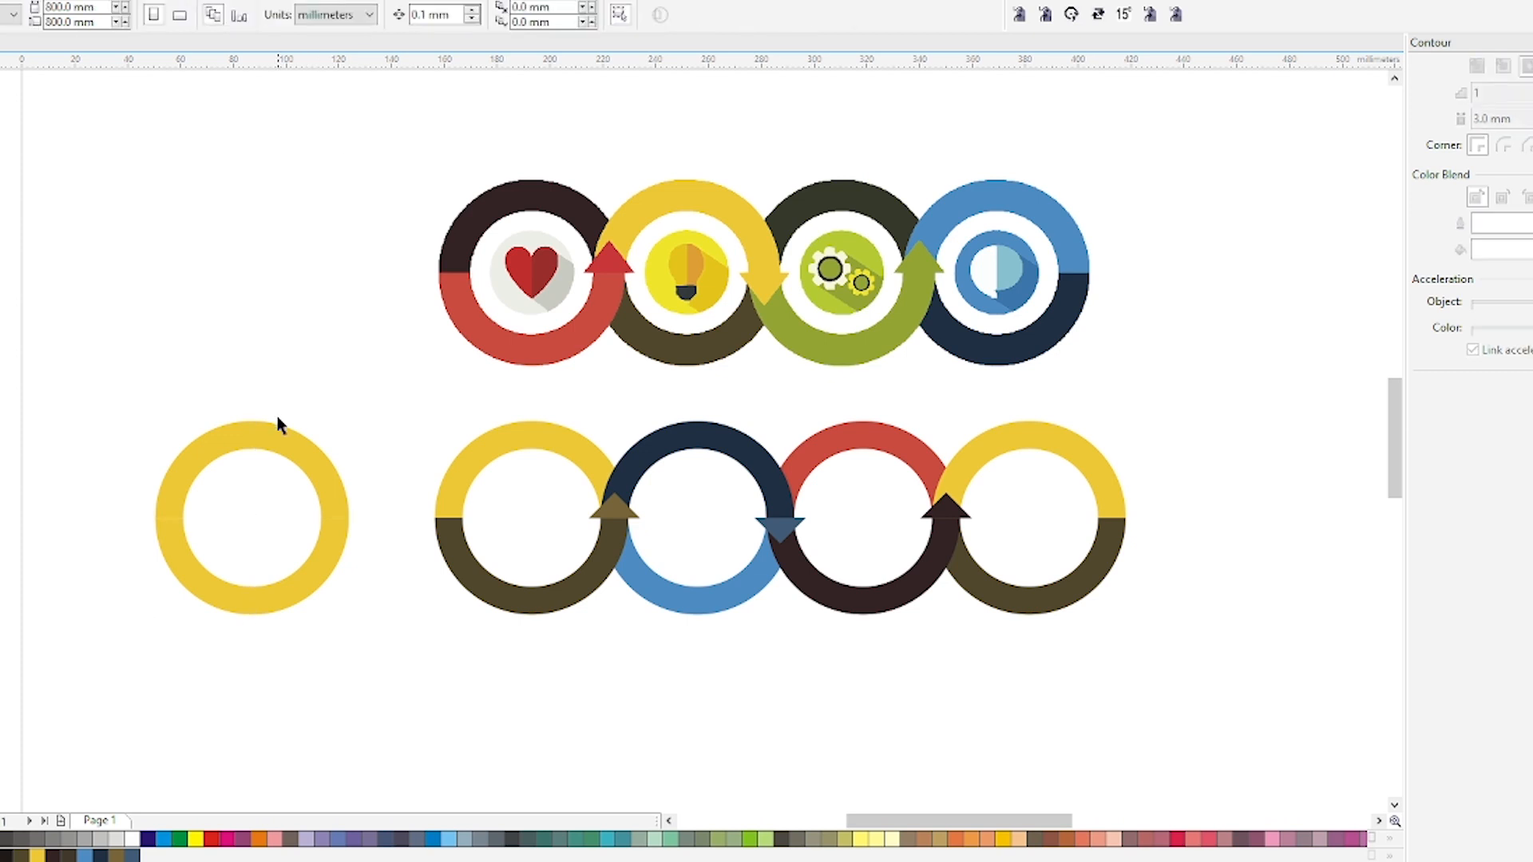
click(270, 442)
click(291, 480)
drag(270, 448, 286, 381)
key(ctrl+z)
Break the duplicated ring apart and delete its outer circle, keeping the inner yellow disc.
shift+click(330, 561)
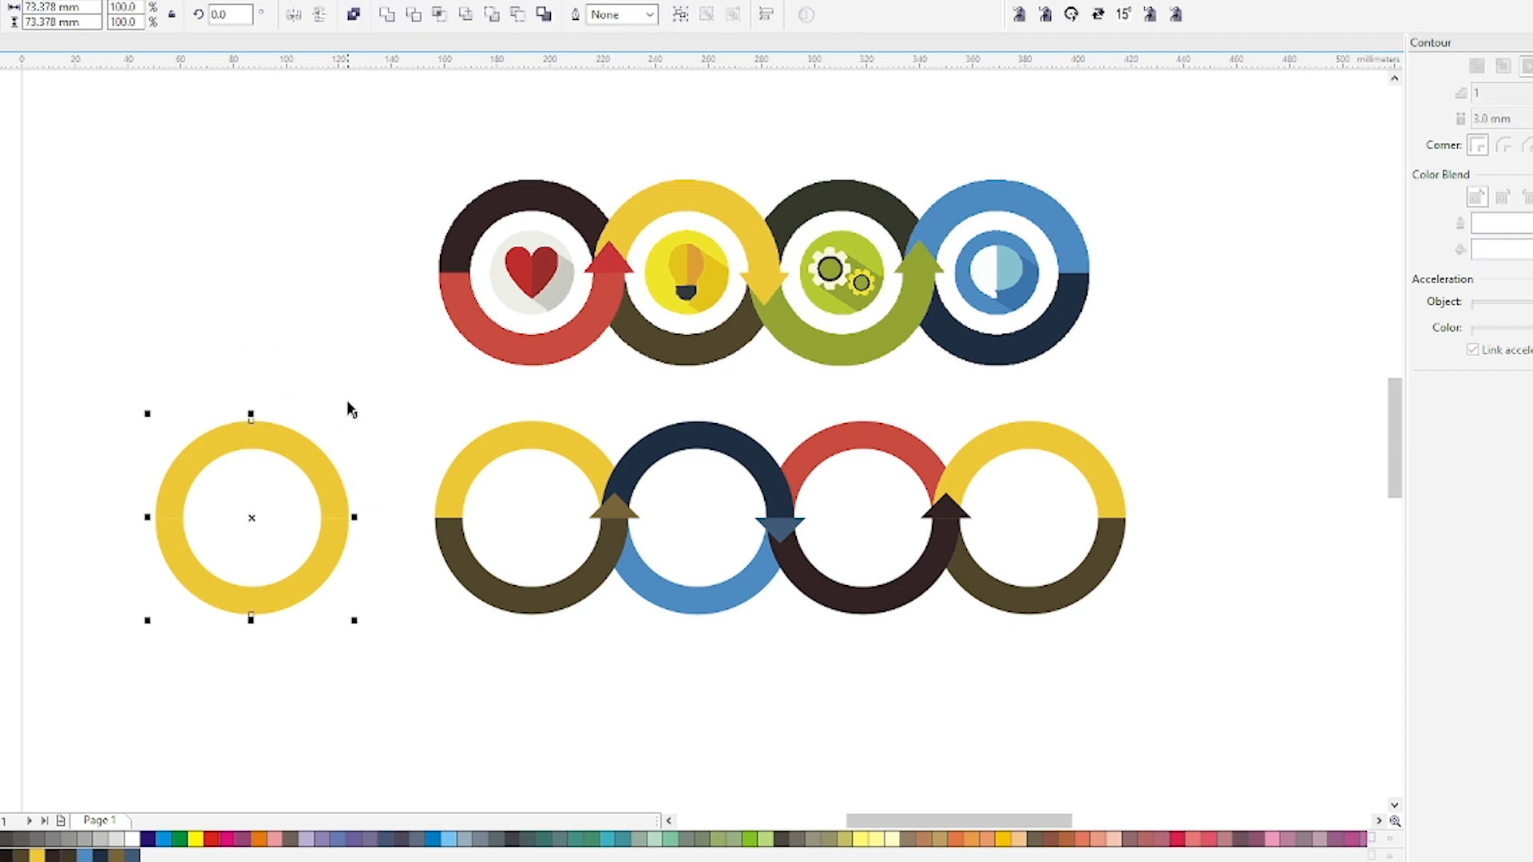
click(388, 16)
key(F10)
scroll(172, 511, up, 3)
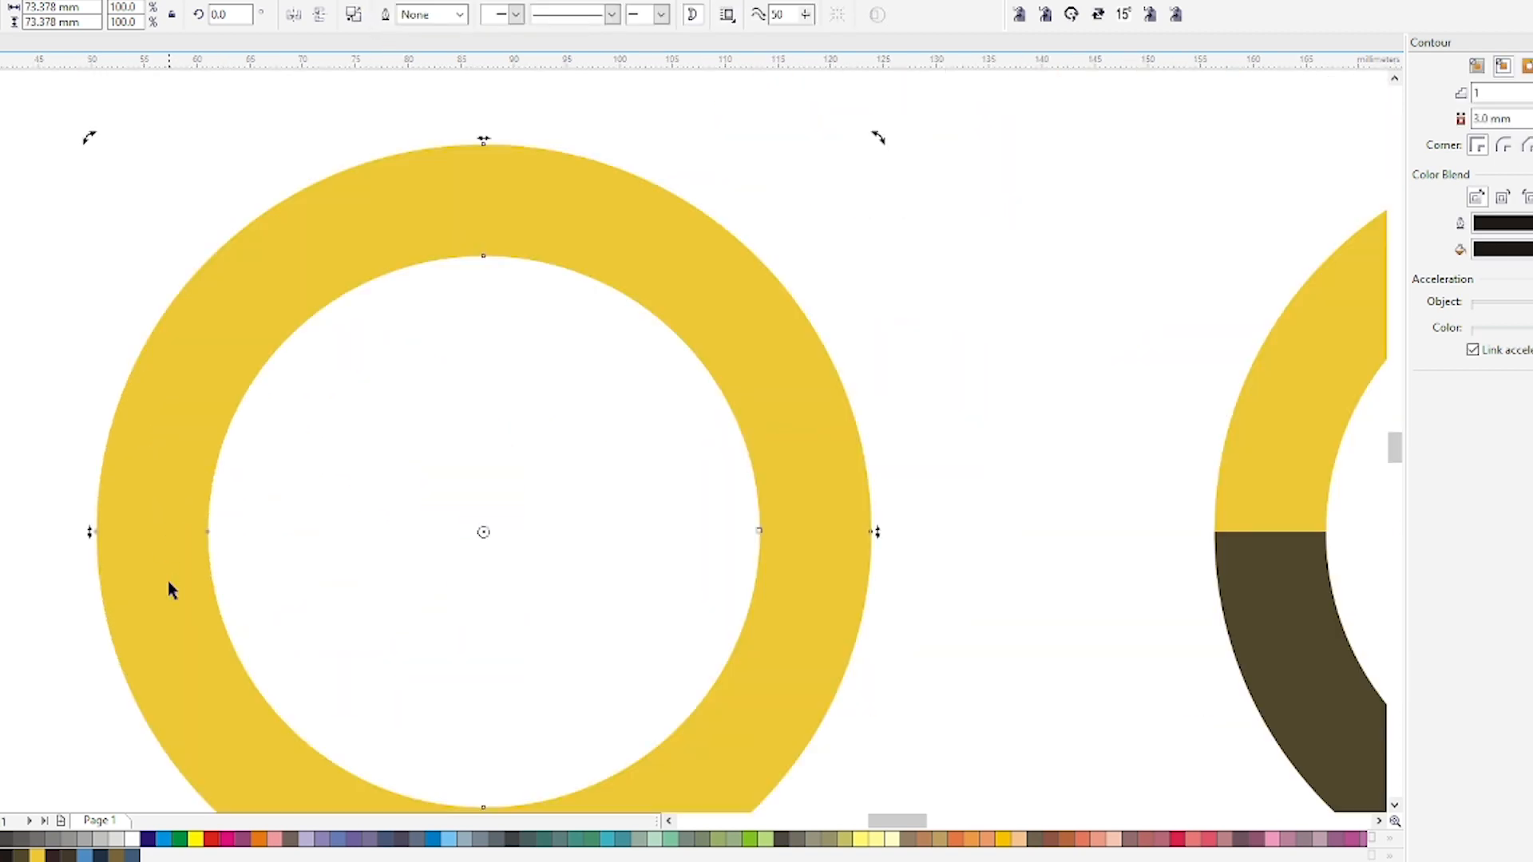
drag(102, 567, 68, 581)
key(space)
click(361, 14)
key(Escape)
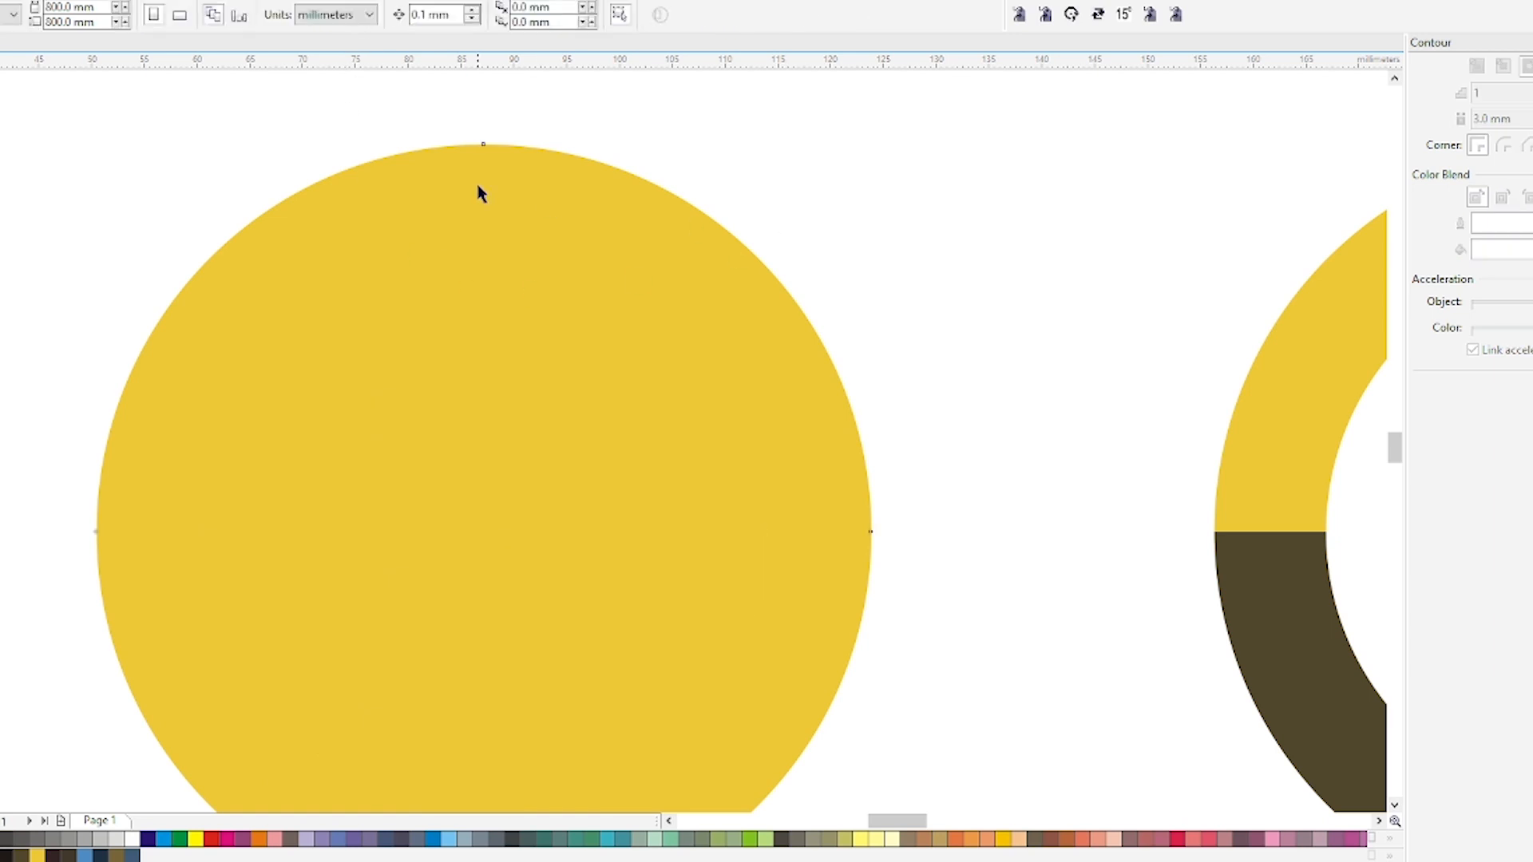
click(479, 192)
key(Delete)
click(251, 410)
scroll(250, 409, down, 3)
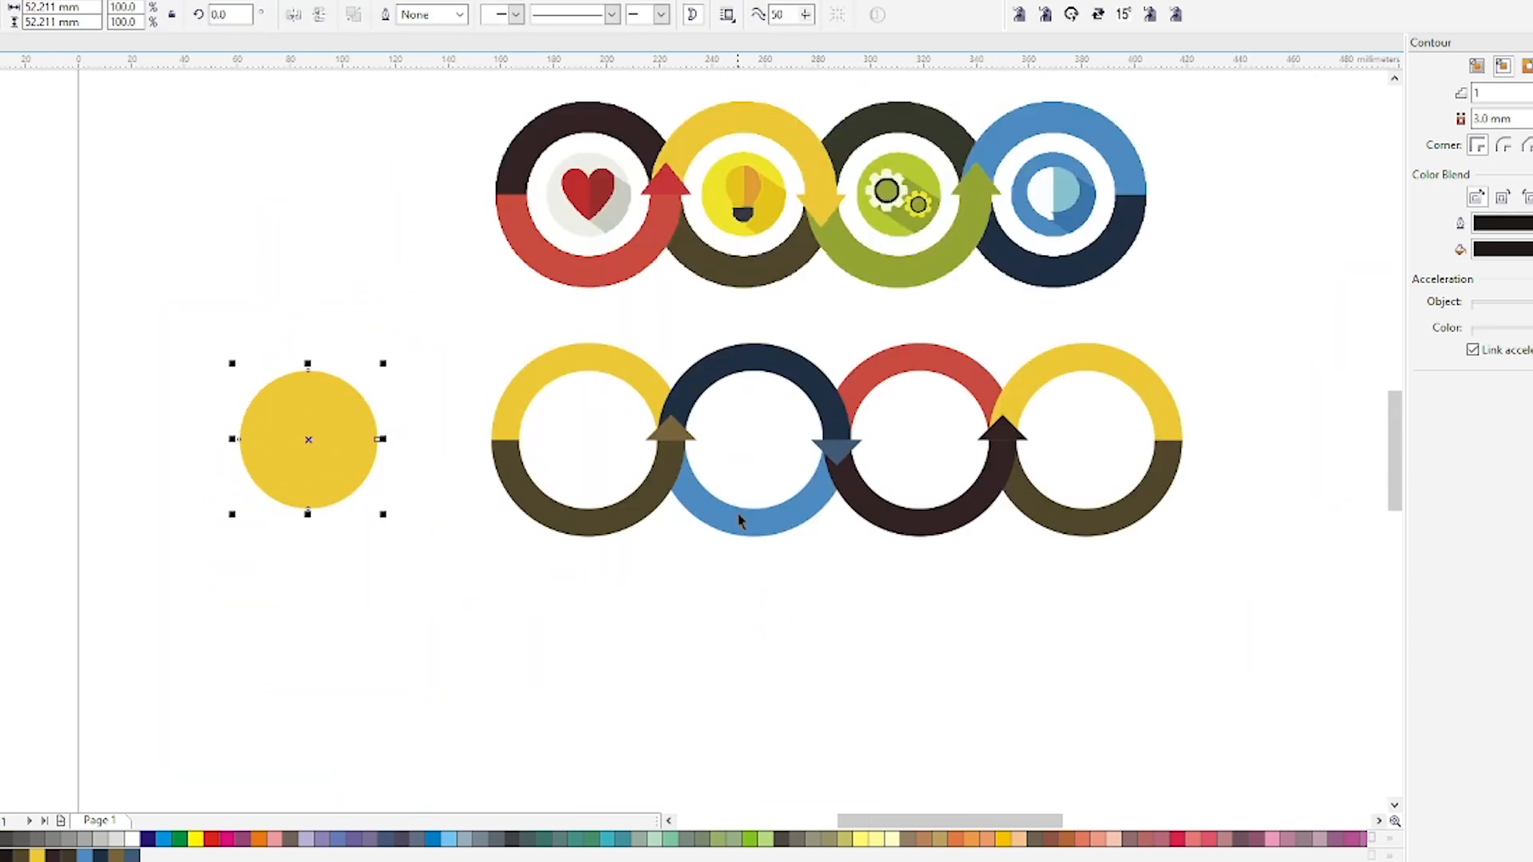
Move the disc into the centre of the first ring and shrink it into a light grey inner circle.
click(555, 355)
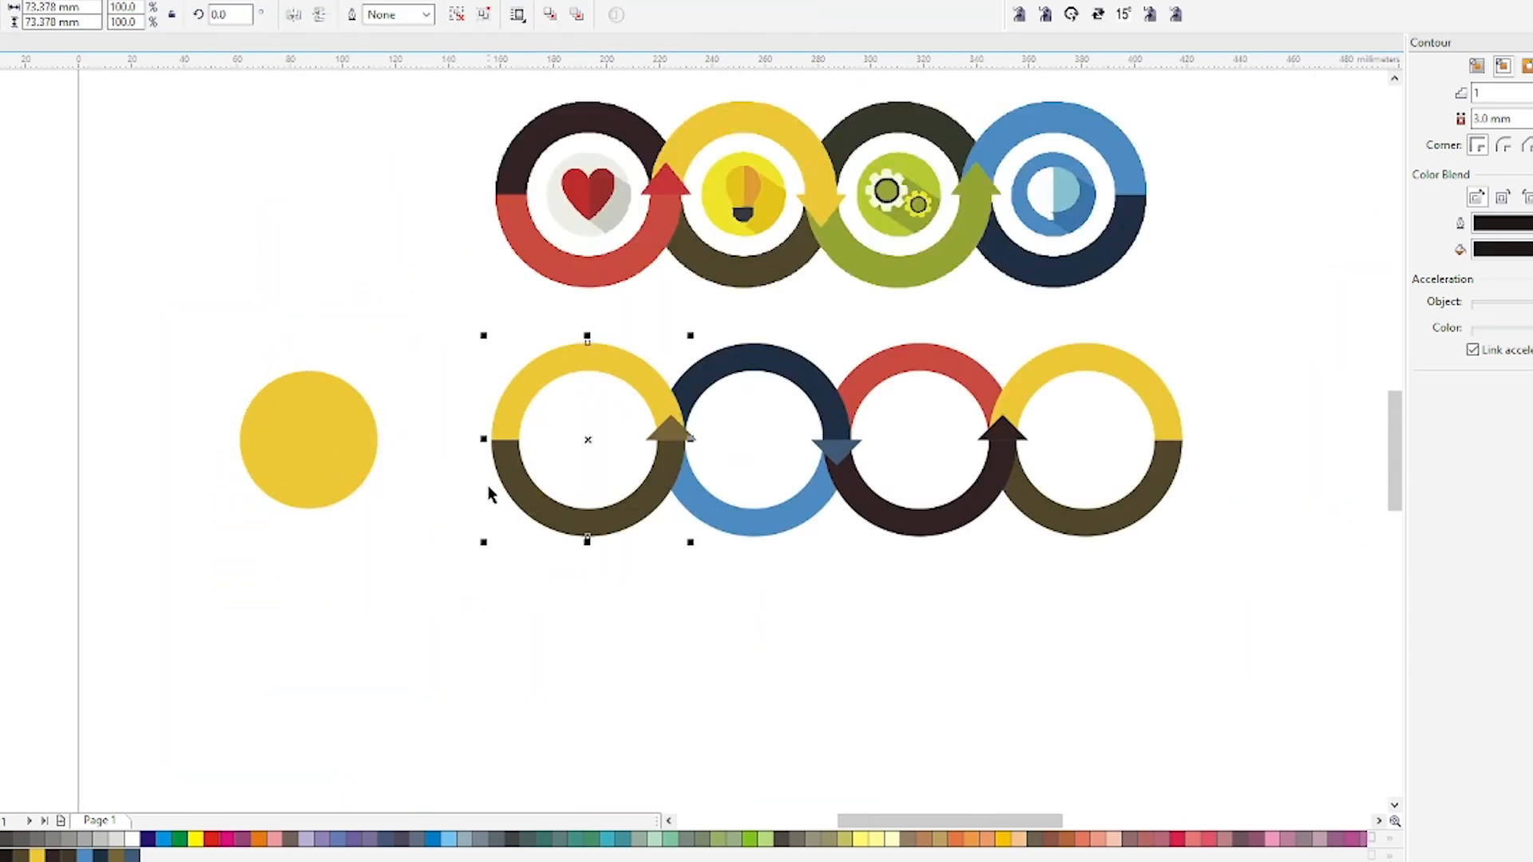
click(252, 425)
drag(239, 438, 512, 439)
scroll(667, 425, up, 2)
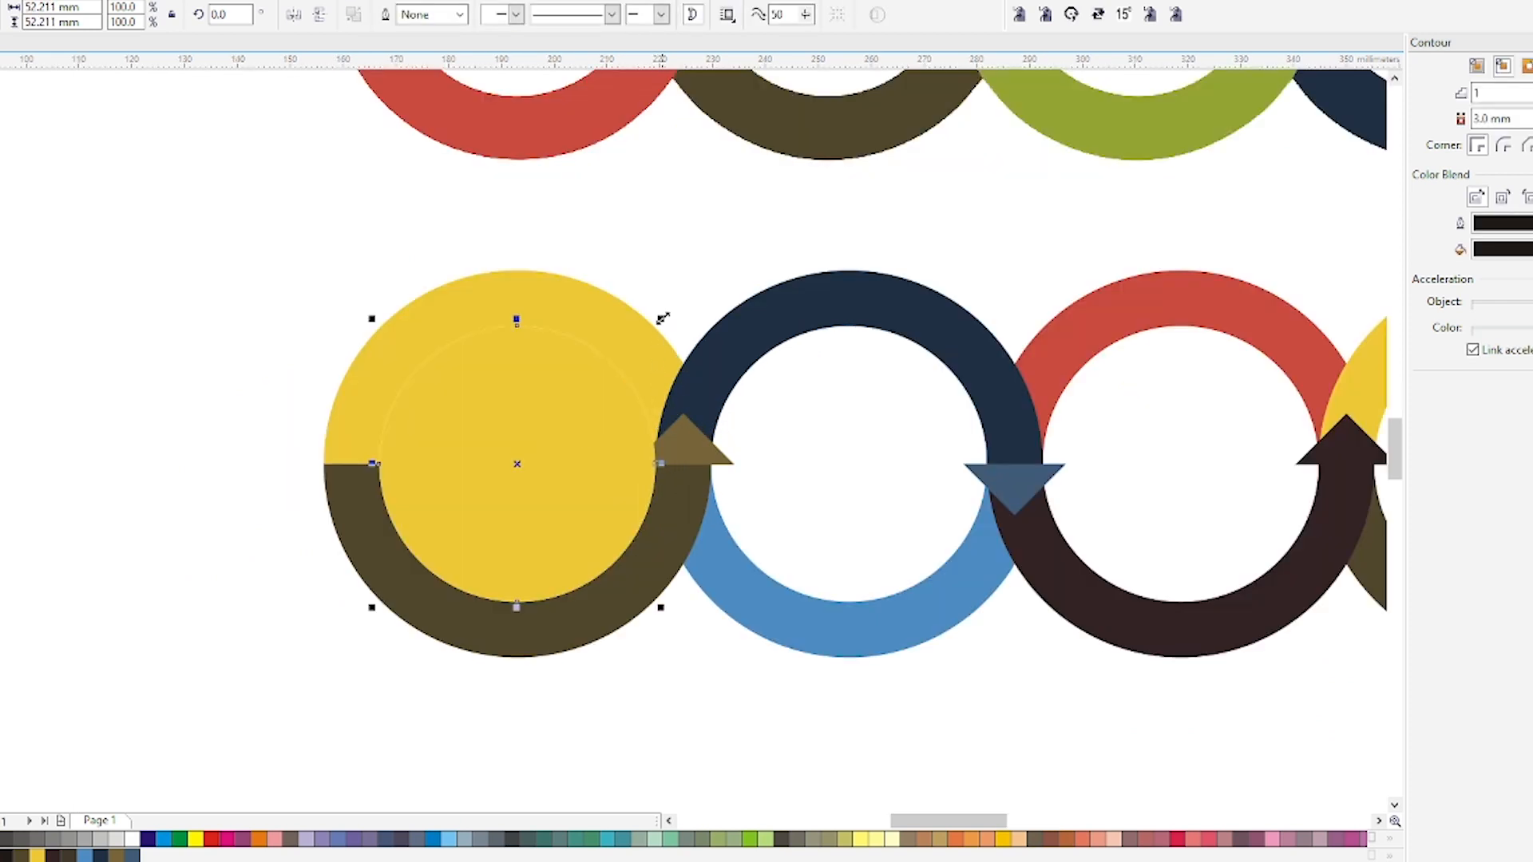
drag(663, 318, 626, 412)
click(116, 839)
right_click(626, 411)
click(390, 343)
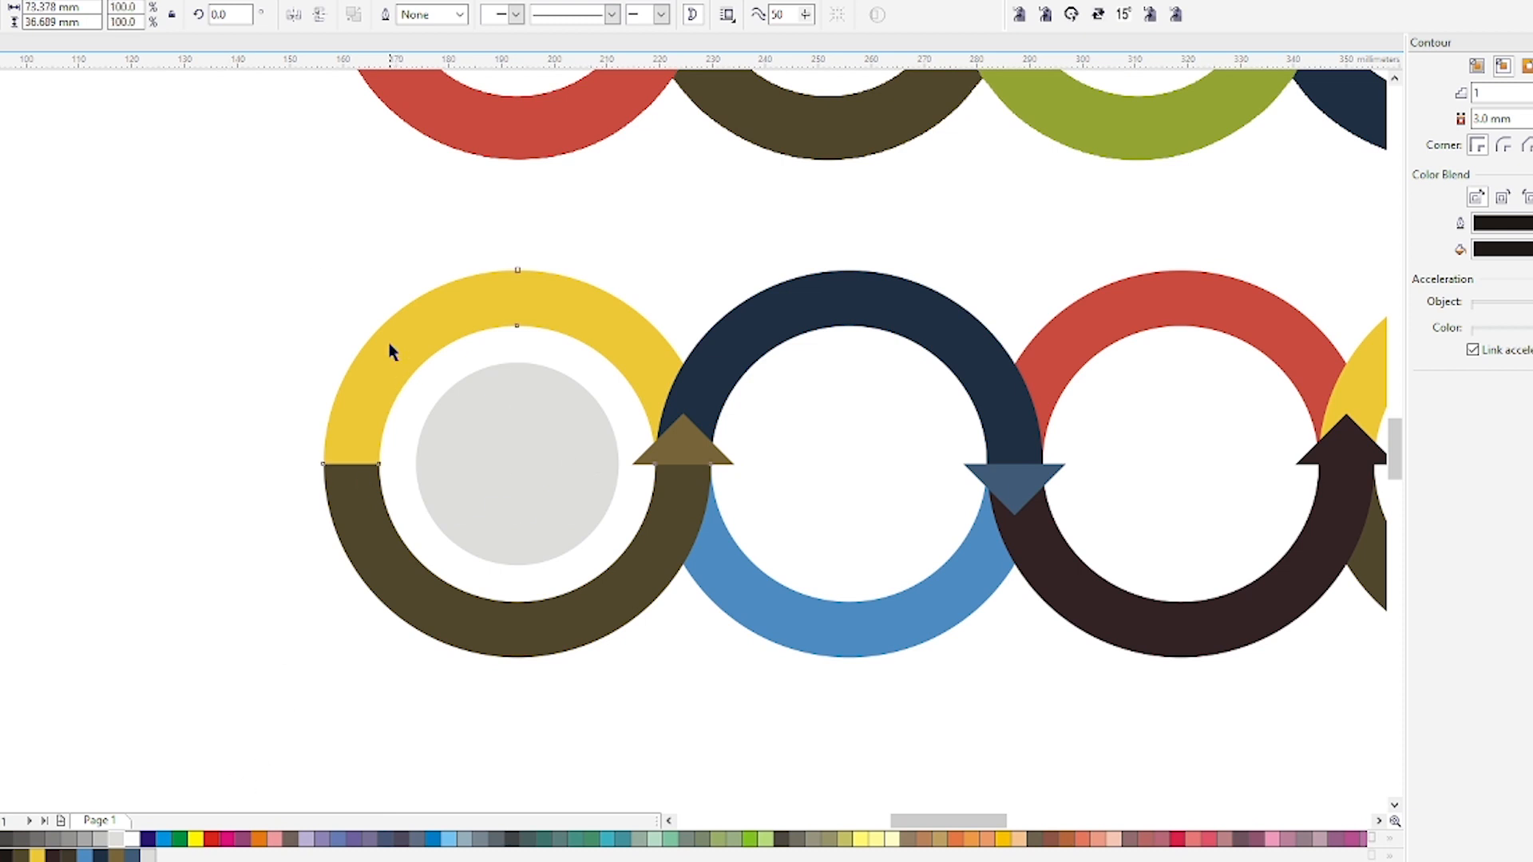
Place a smaller yellow dot in the centre of the grey circle.
drag(390, 343, 523, 469)
click(512, 440)
shift+click(533, 400)
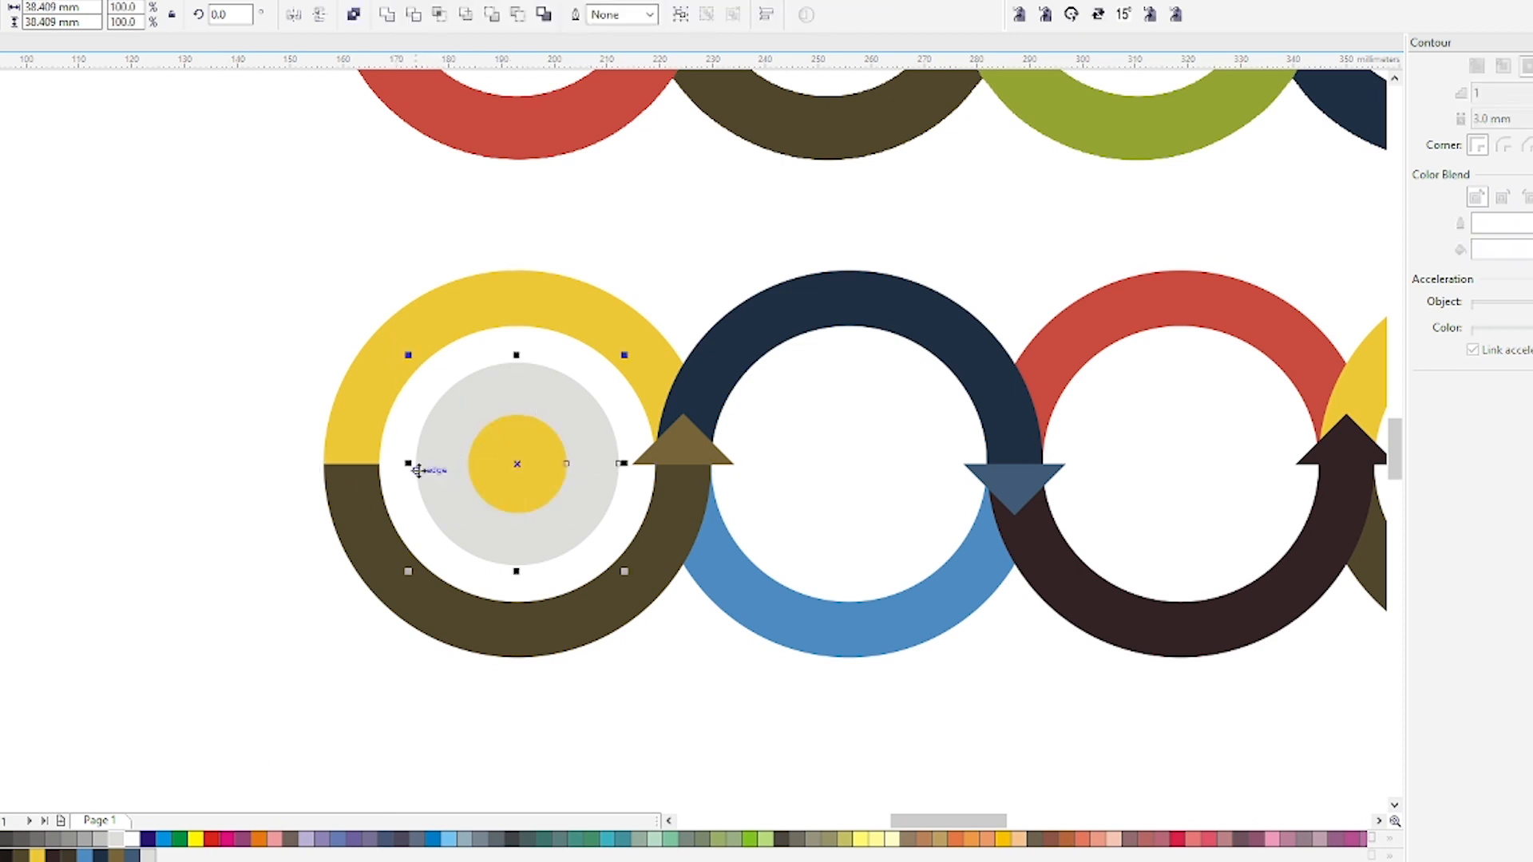
Use a temporary rectangle across the gap left of the grey circle to set the nudge distance to 6.962 mm.
key(F6)
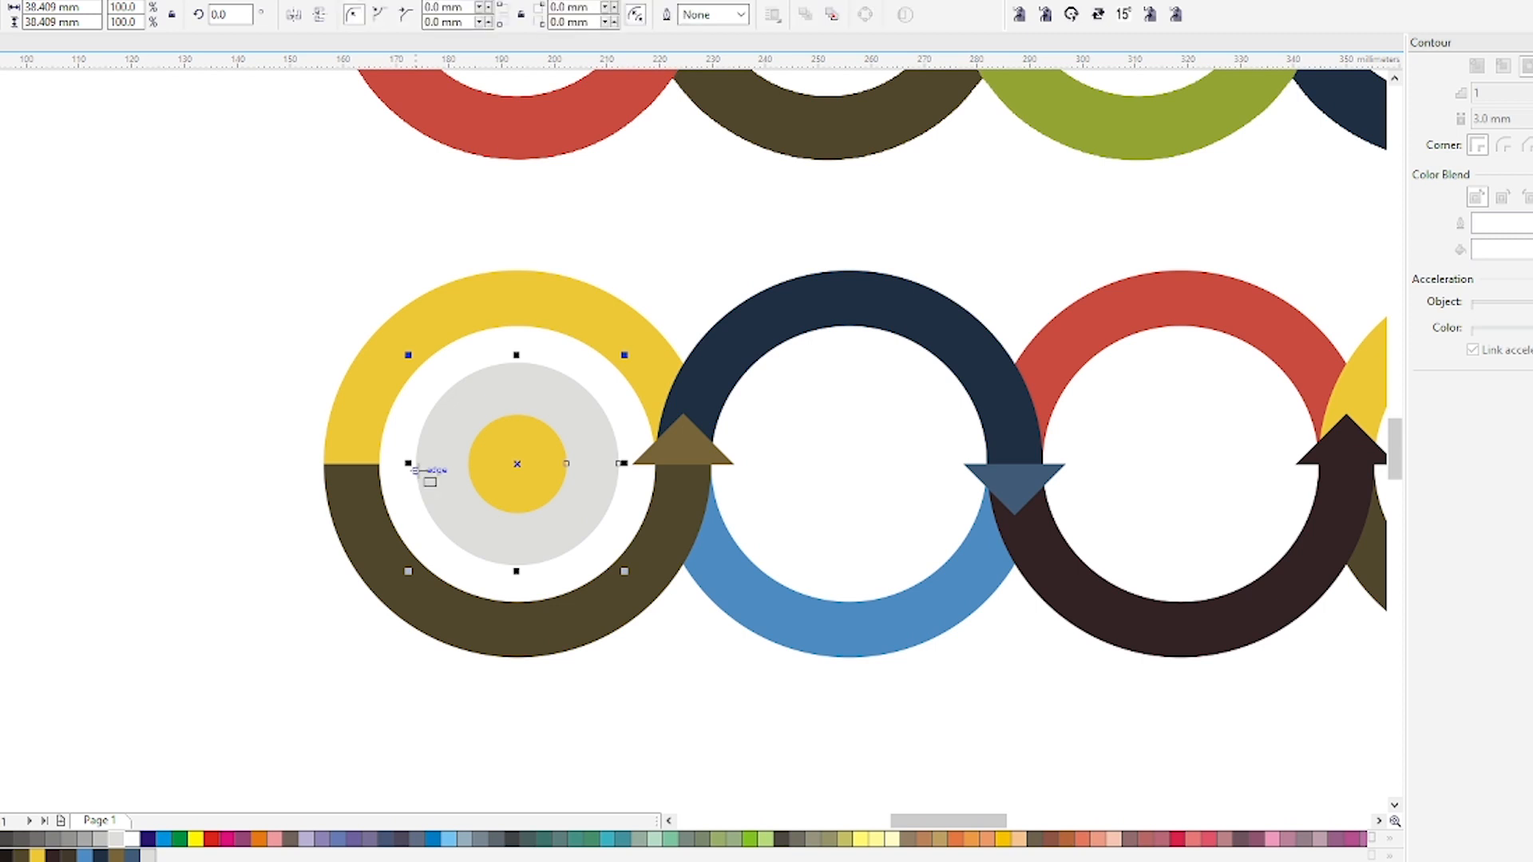
drag(417, 469, 380, 463)
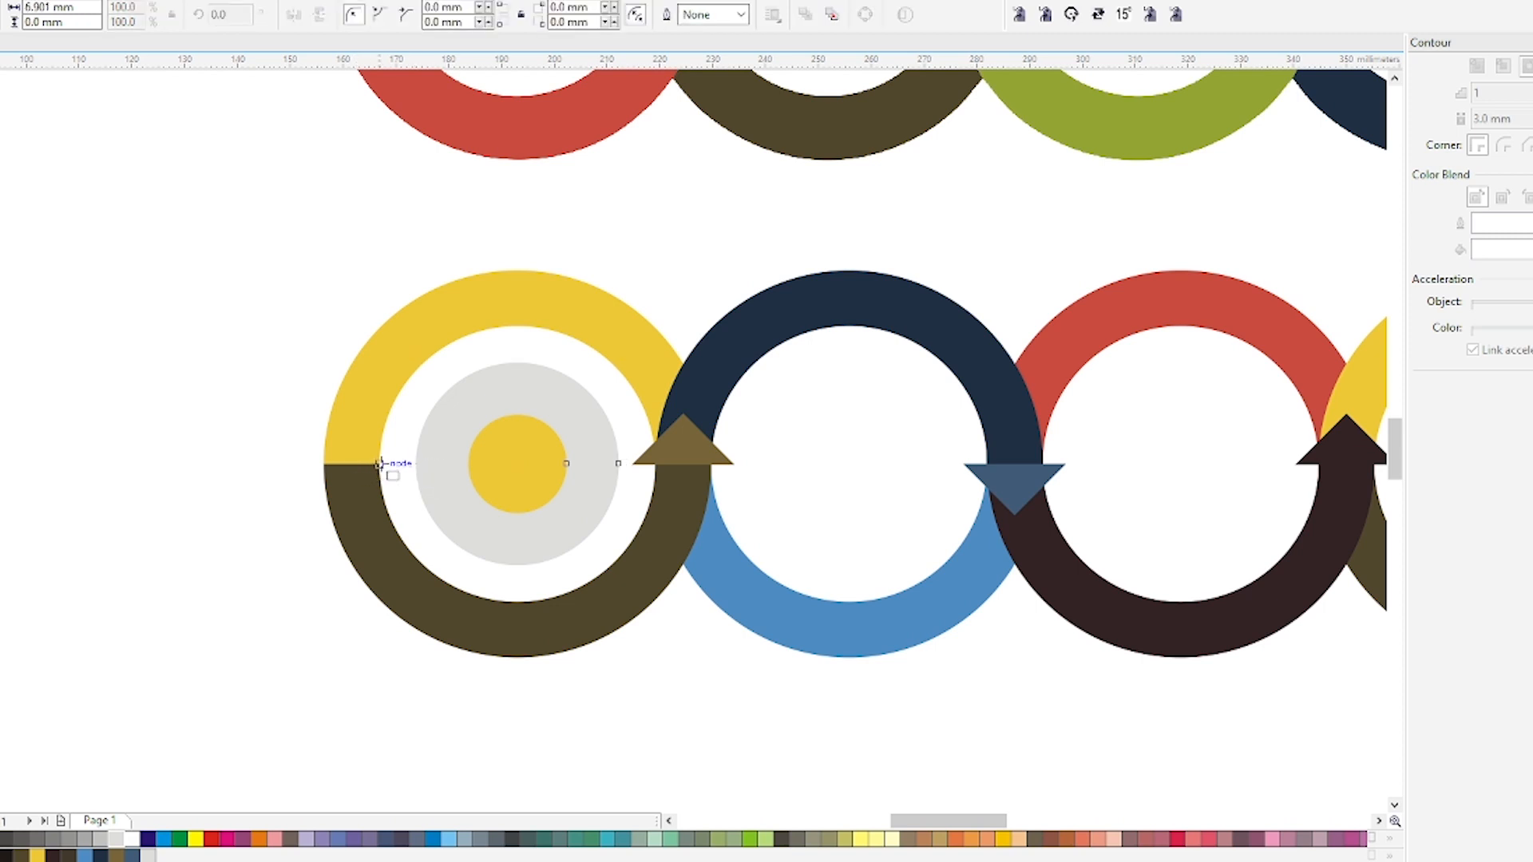
key(Escape)
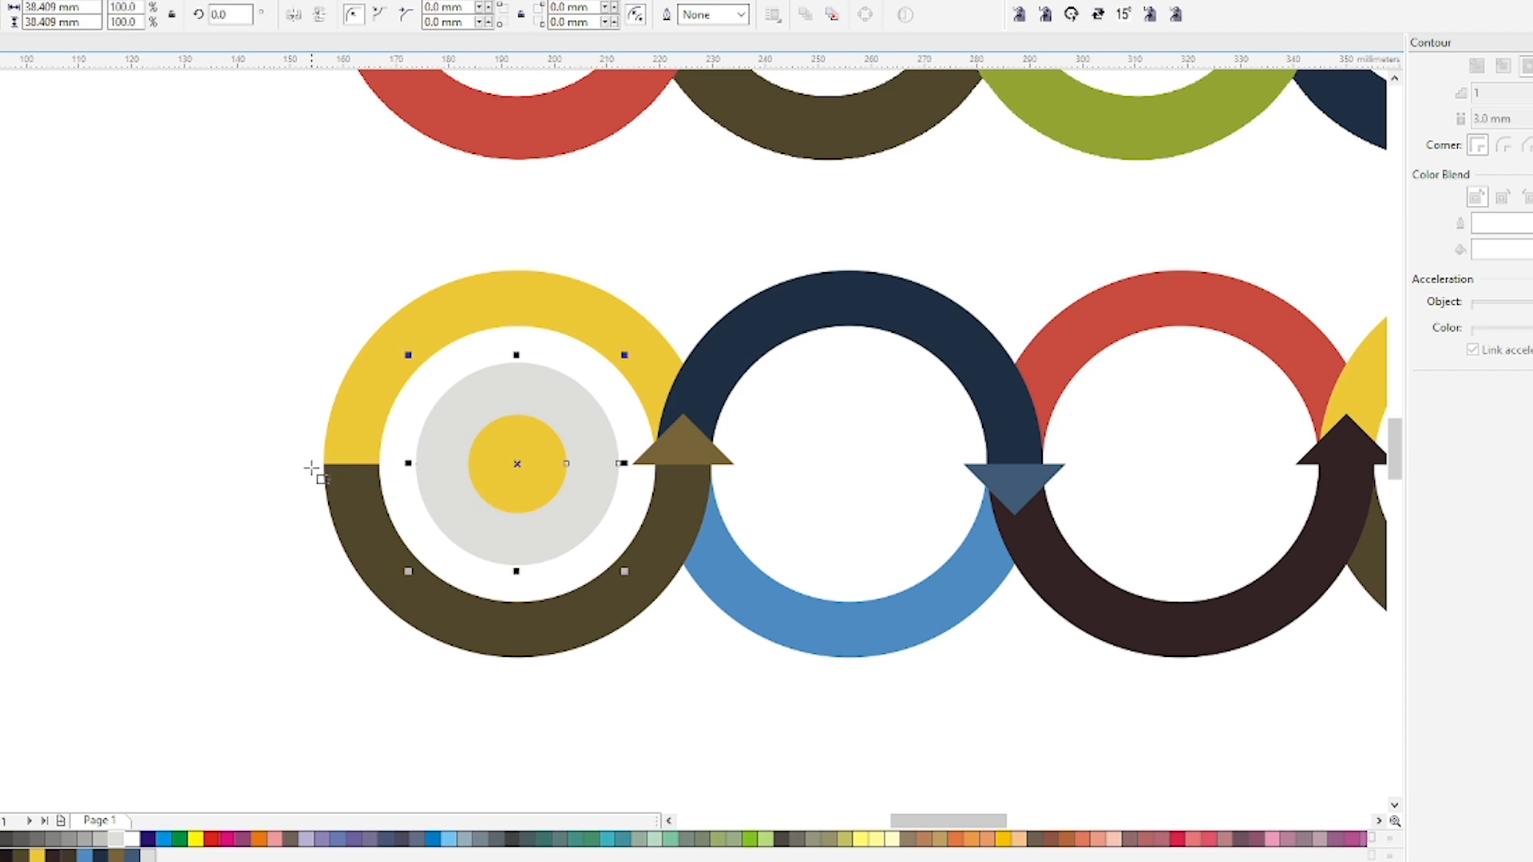
drag(380, 464, 416, 456)
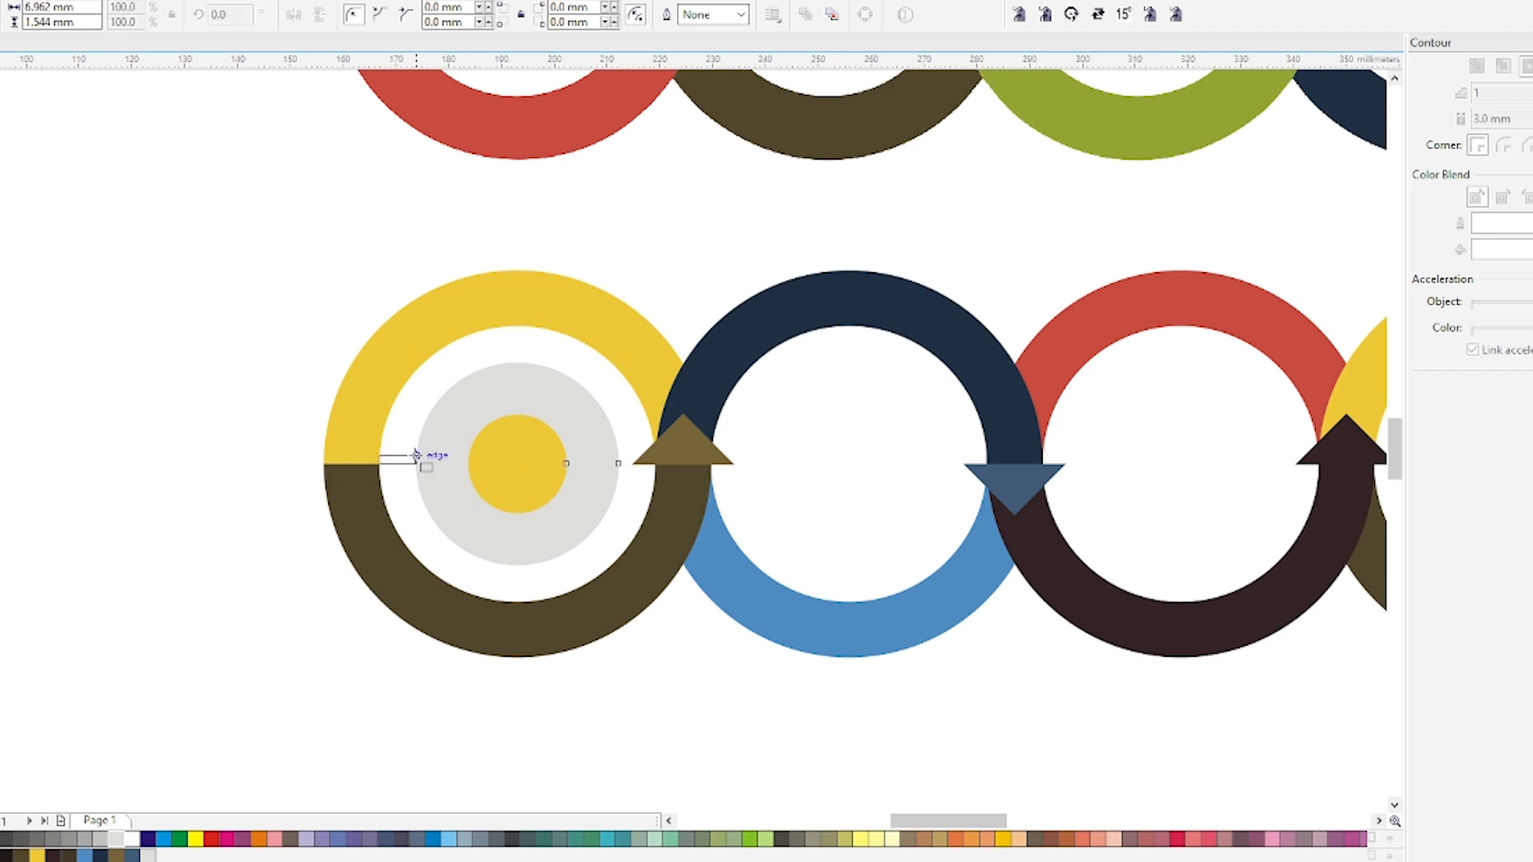
scroll(419, 461, up, 3)
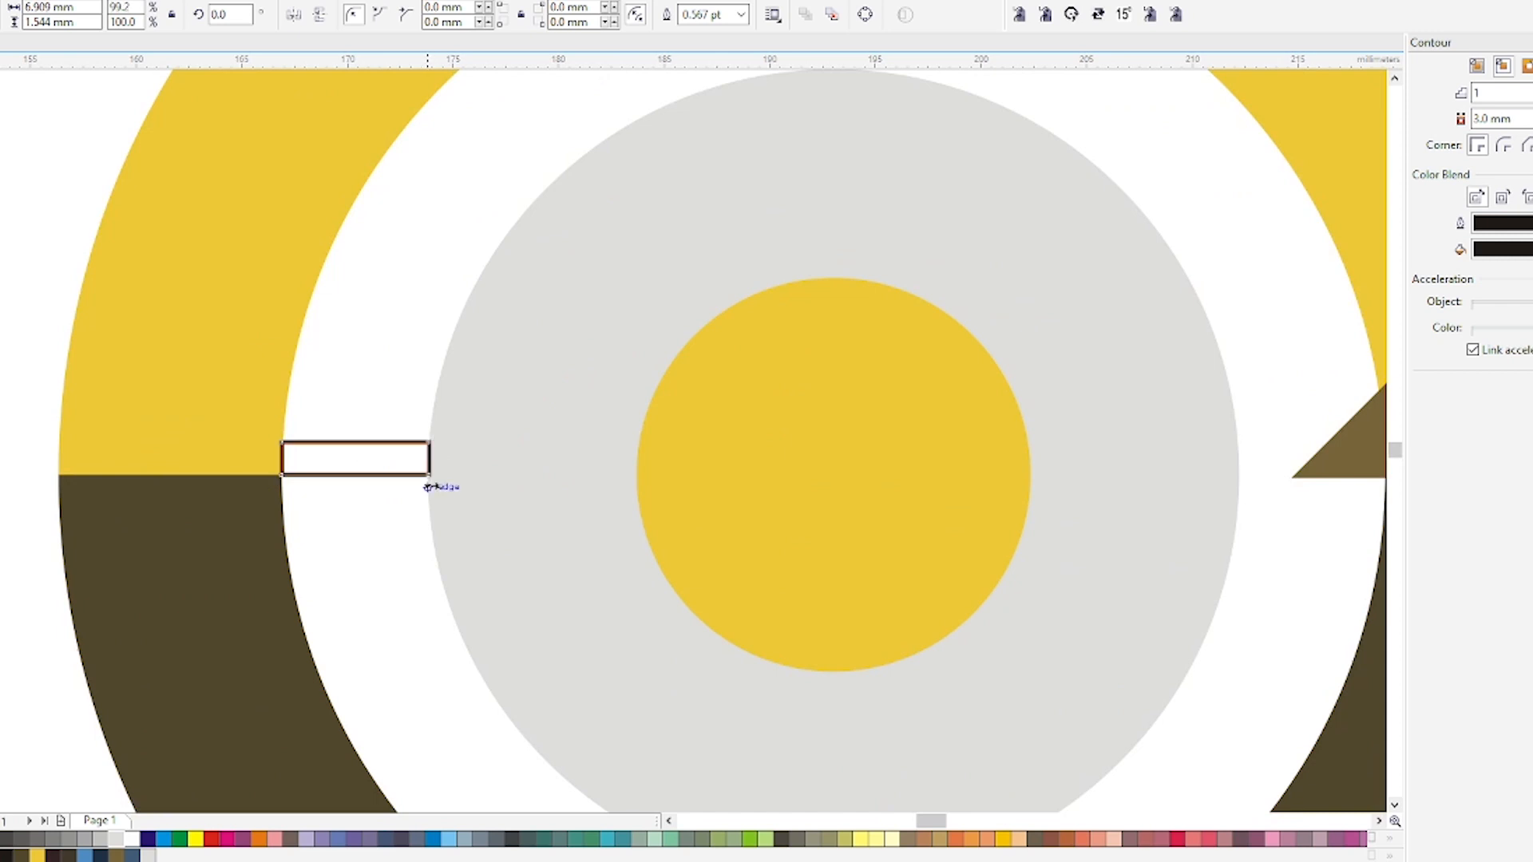
double_click(83, 8)
key(ctrl+c)
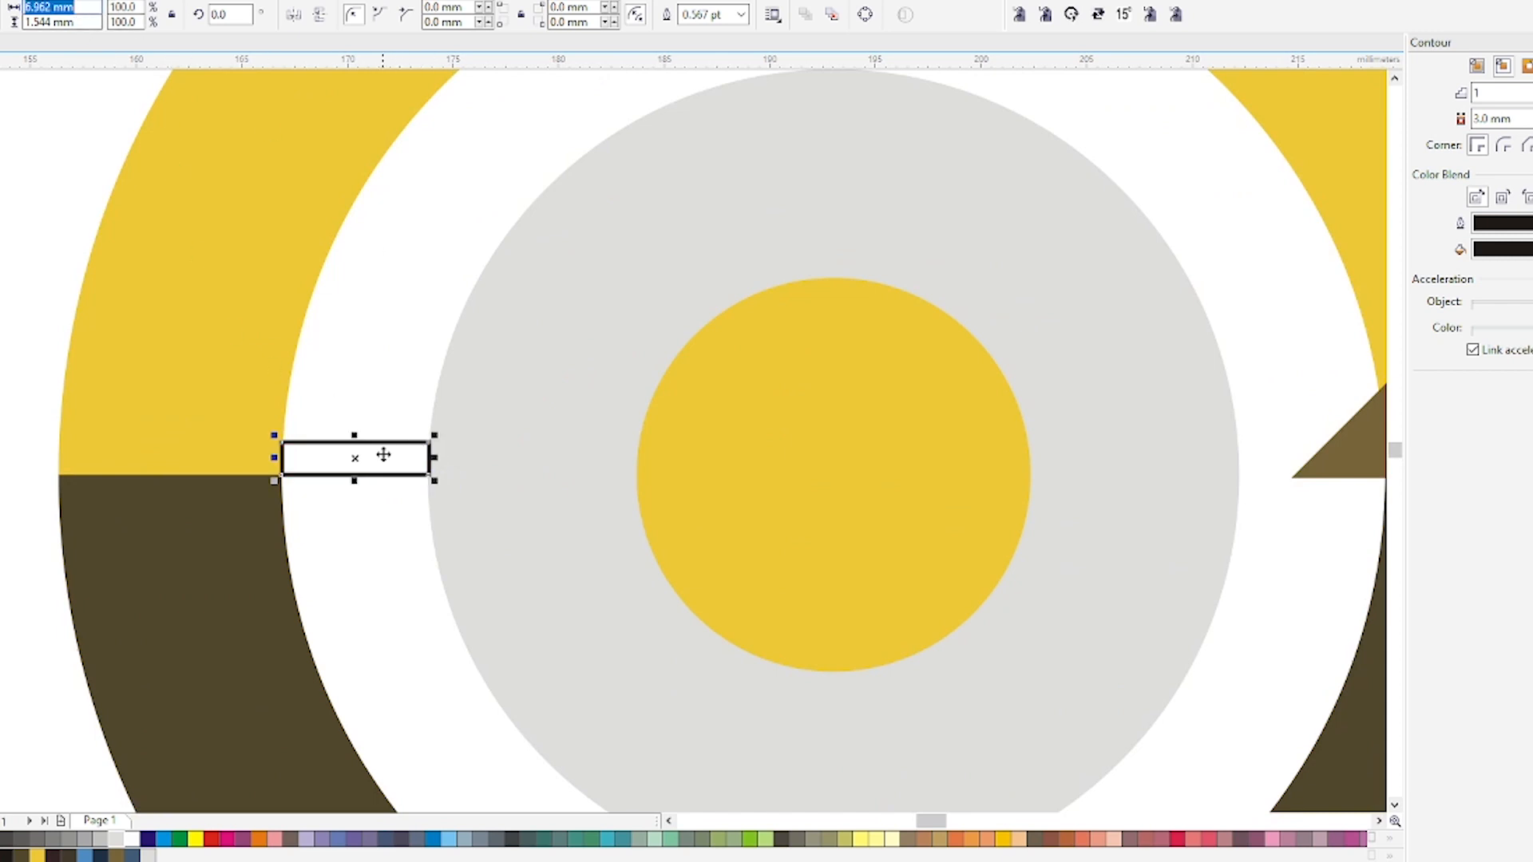
key(Delete)
scroll(373, 293, down, 2)
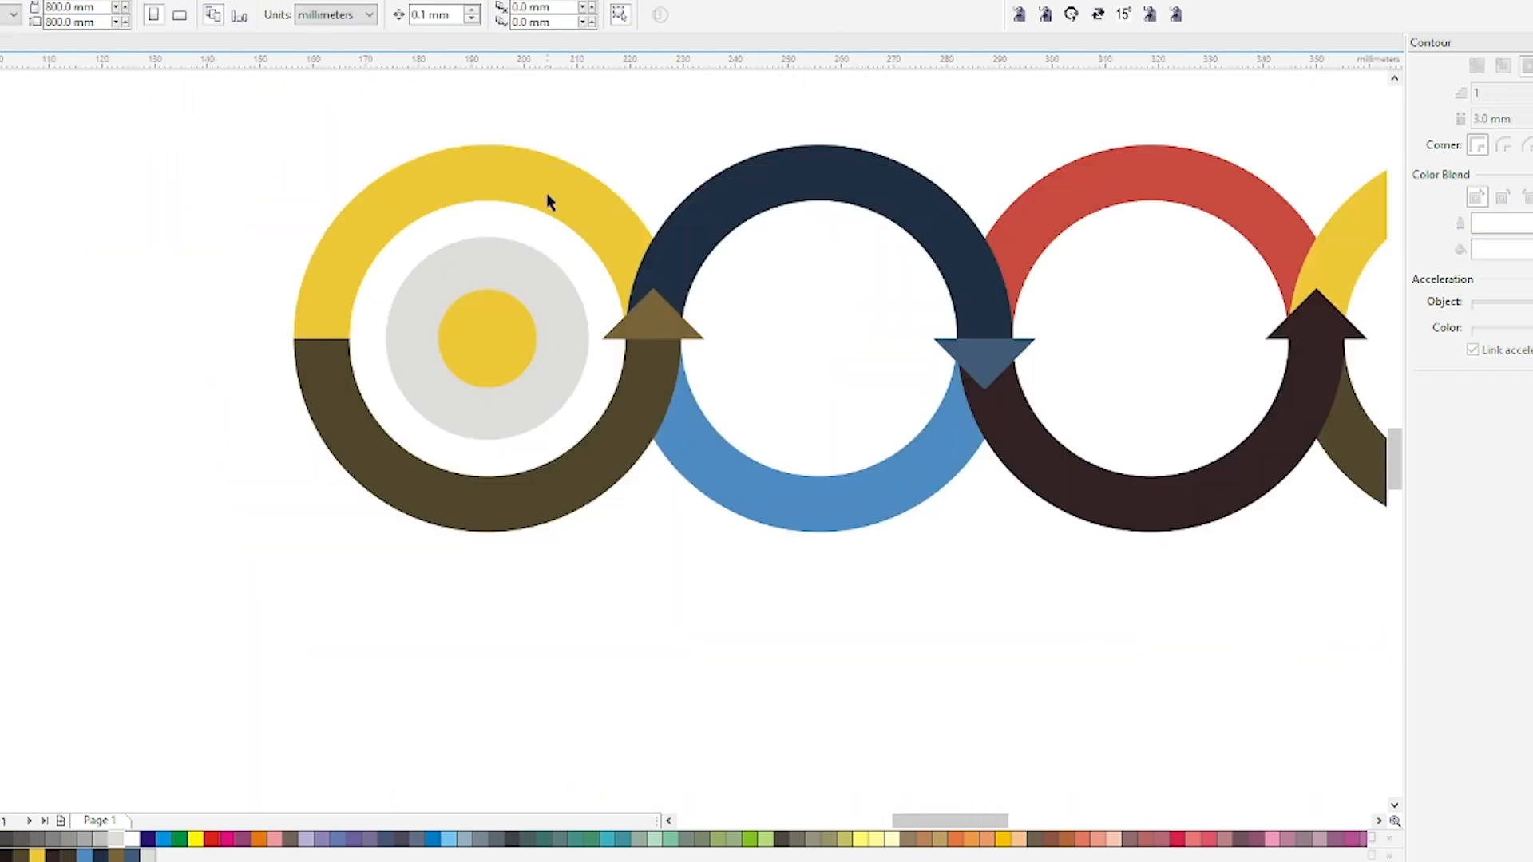
double_click(432, 15)
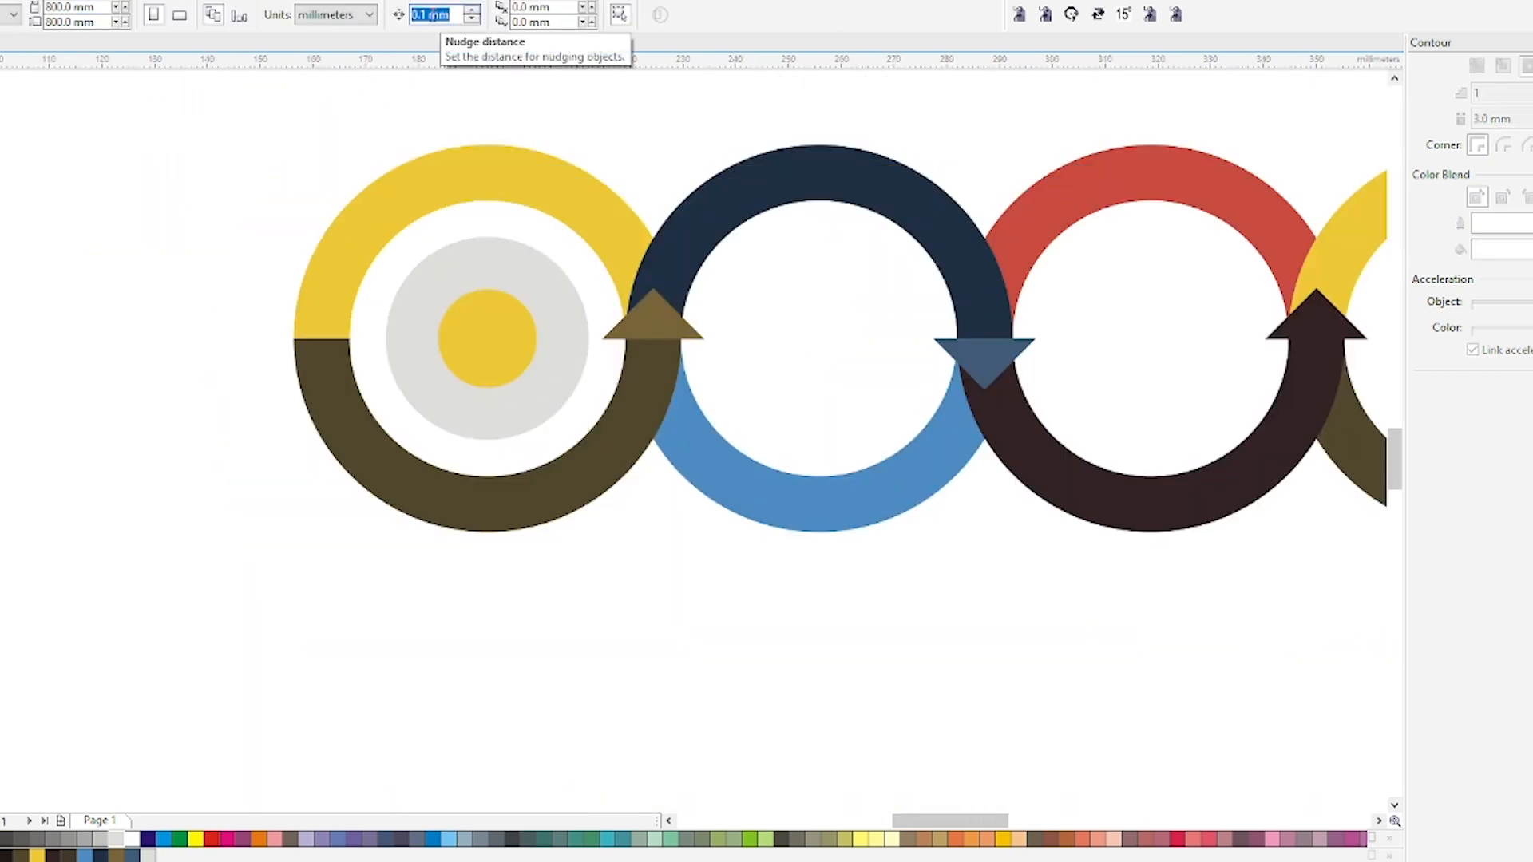
key(ctrl+v)
Duplicate the grey circle and yellow dot into the second ring and centre them there.
click(479, 382)
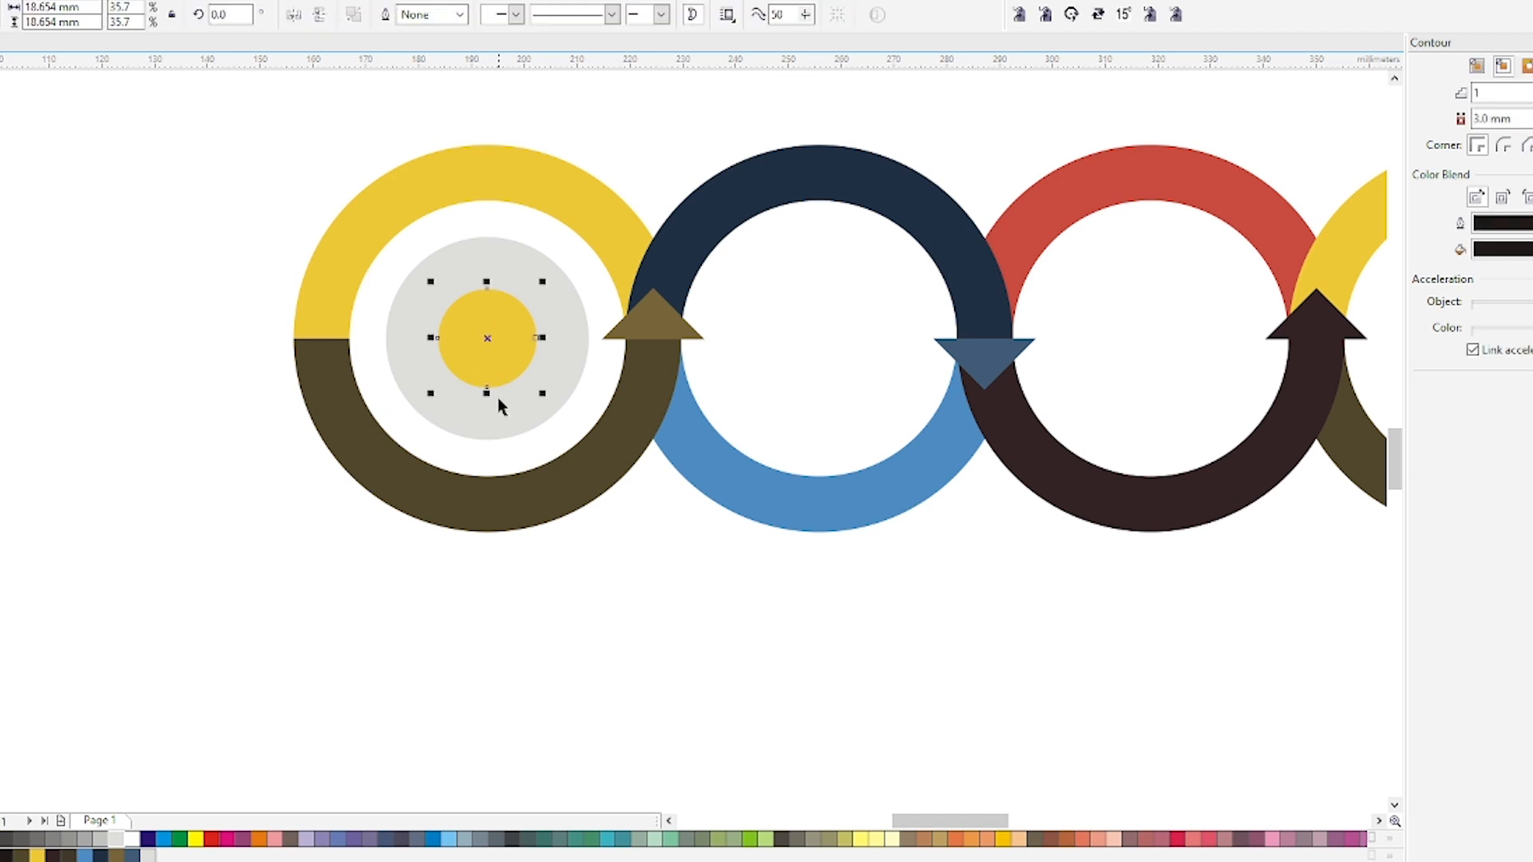
shift+click(400, 338)
drag(391, 339, 677, 340)
right_click(677, 339)
click(750, 279)
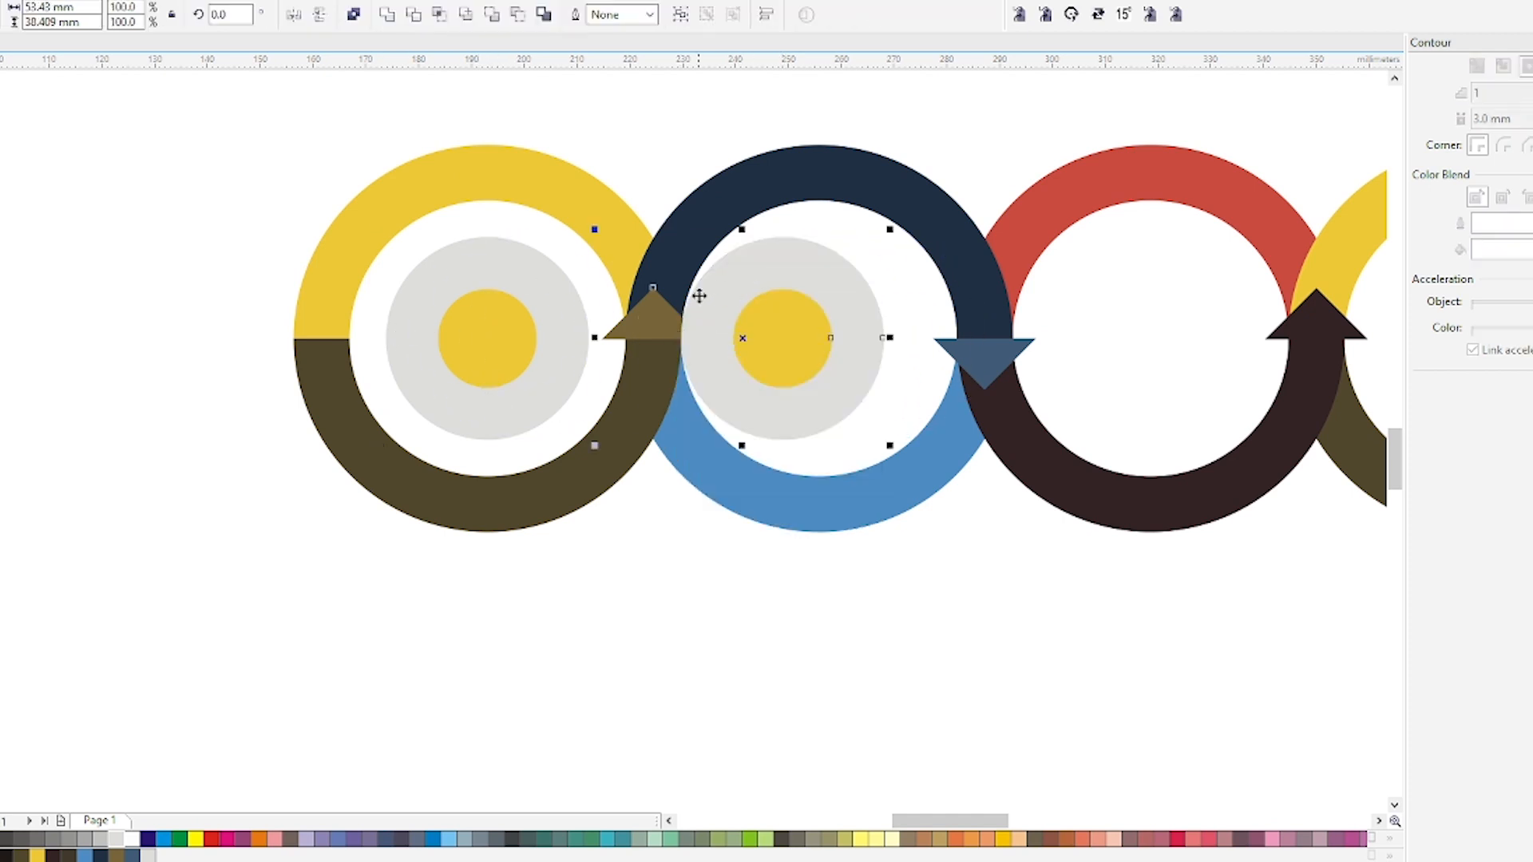
shift+click(653, 318)
key(p)
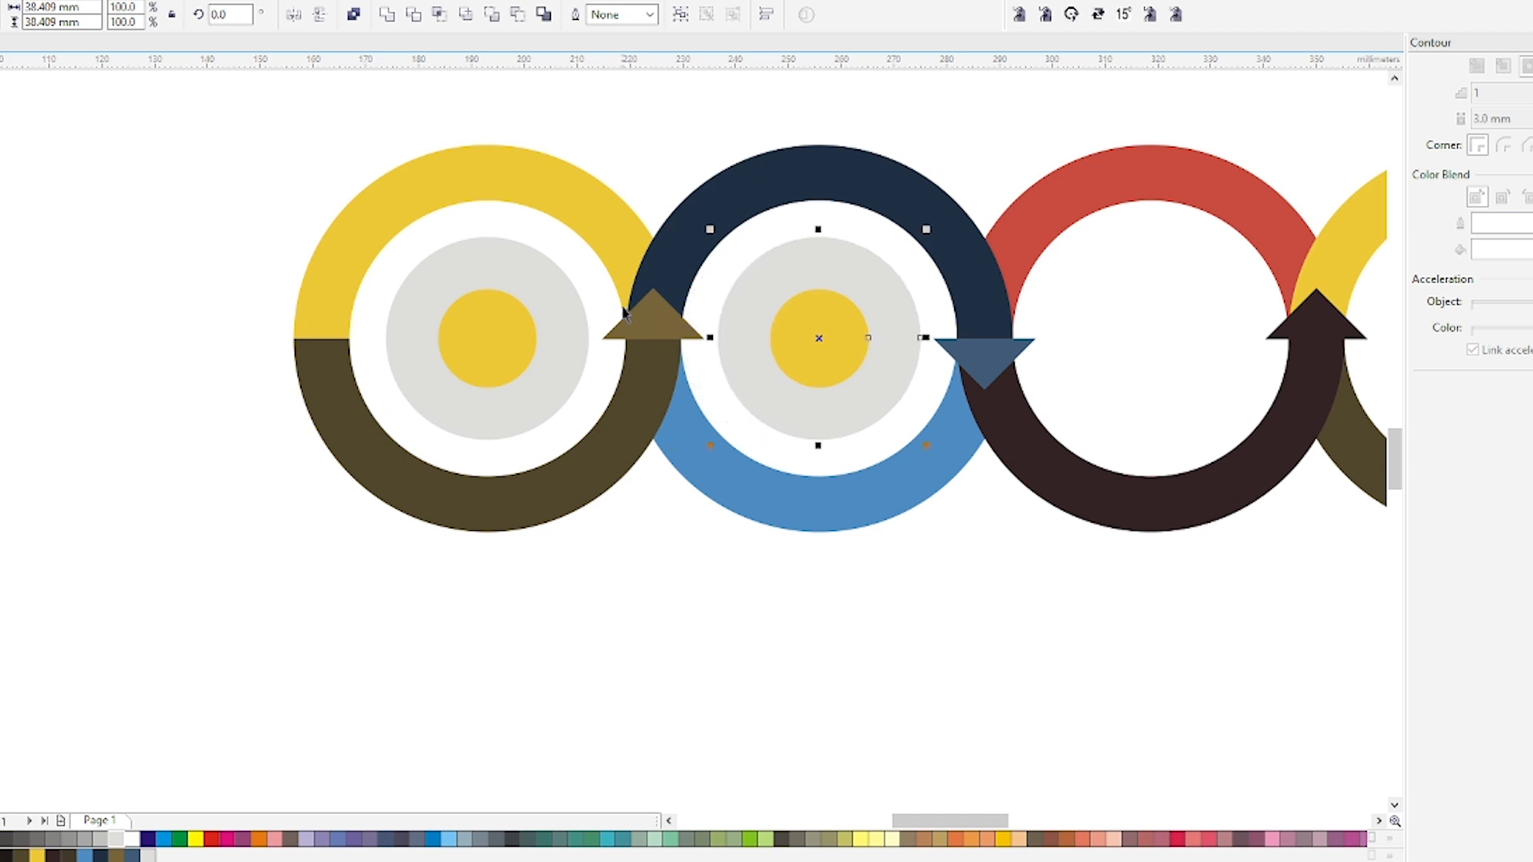
Duplicate the grey circle and yellow dot into the third and fourth rings, nudging them into place.
scroll(626, 313, down, 2)
scroll(771, 310, up, 2)
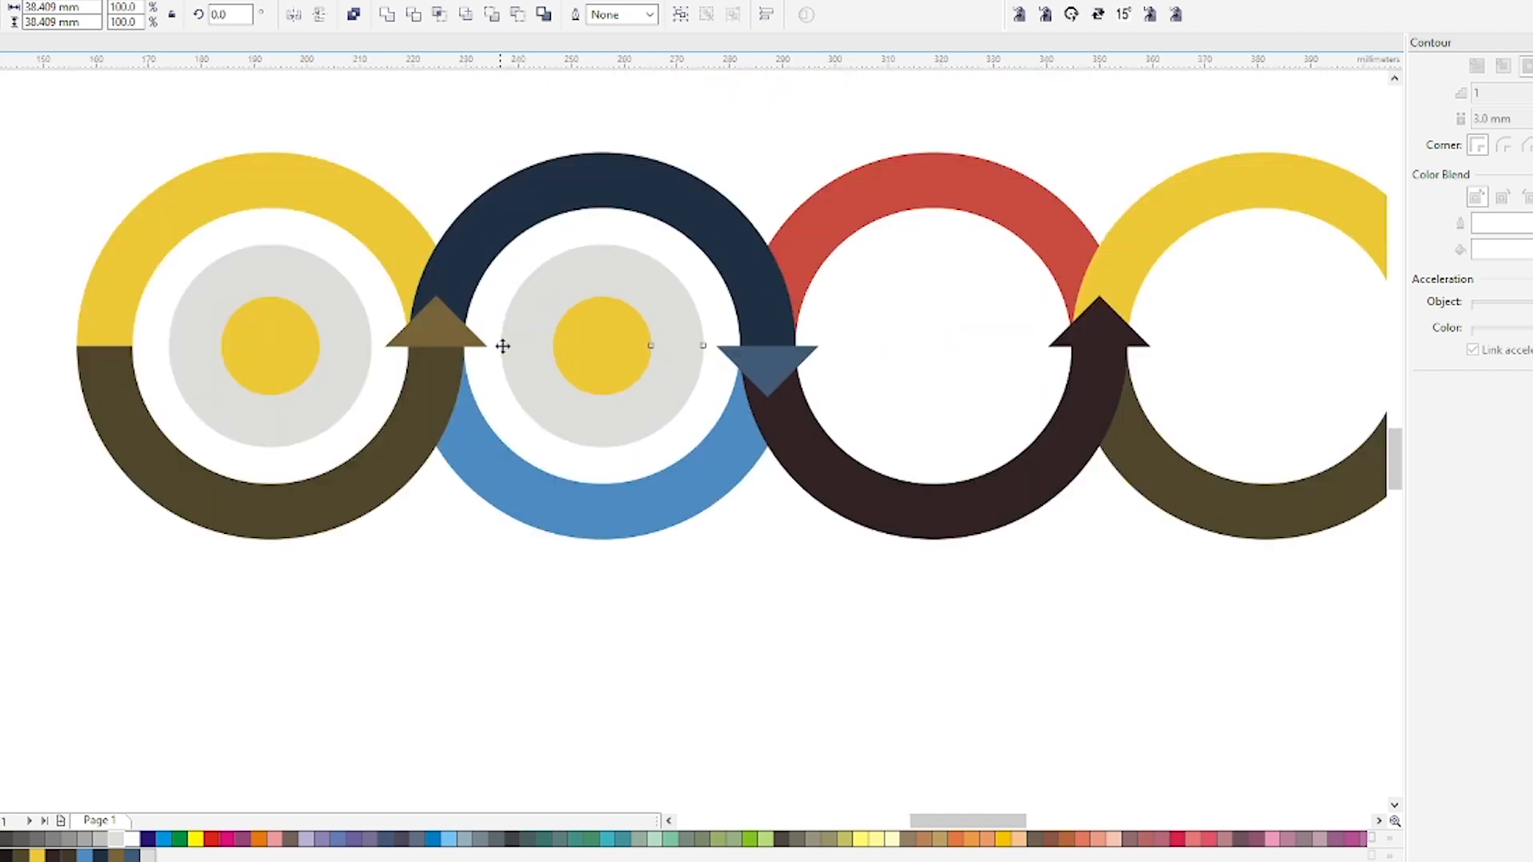
drag(503, 345, 1122, 344)
key(Right)
click(670, 452)
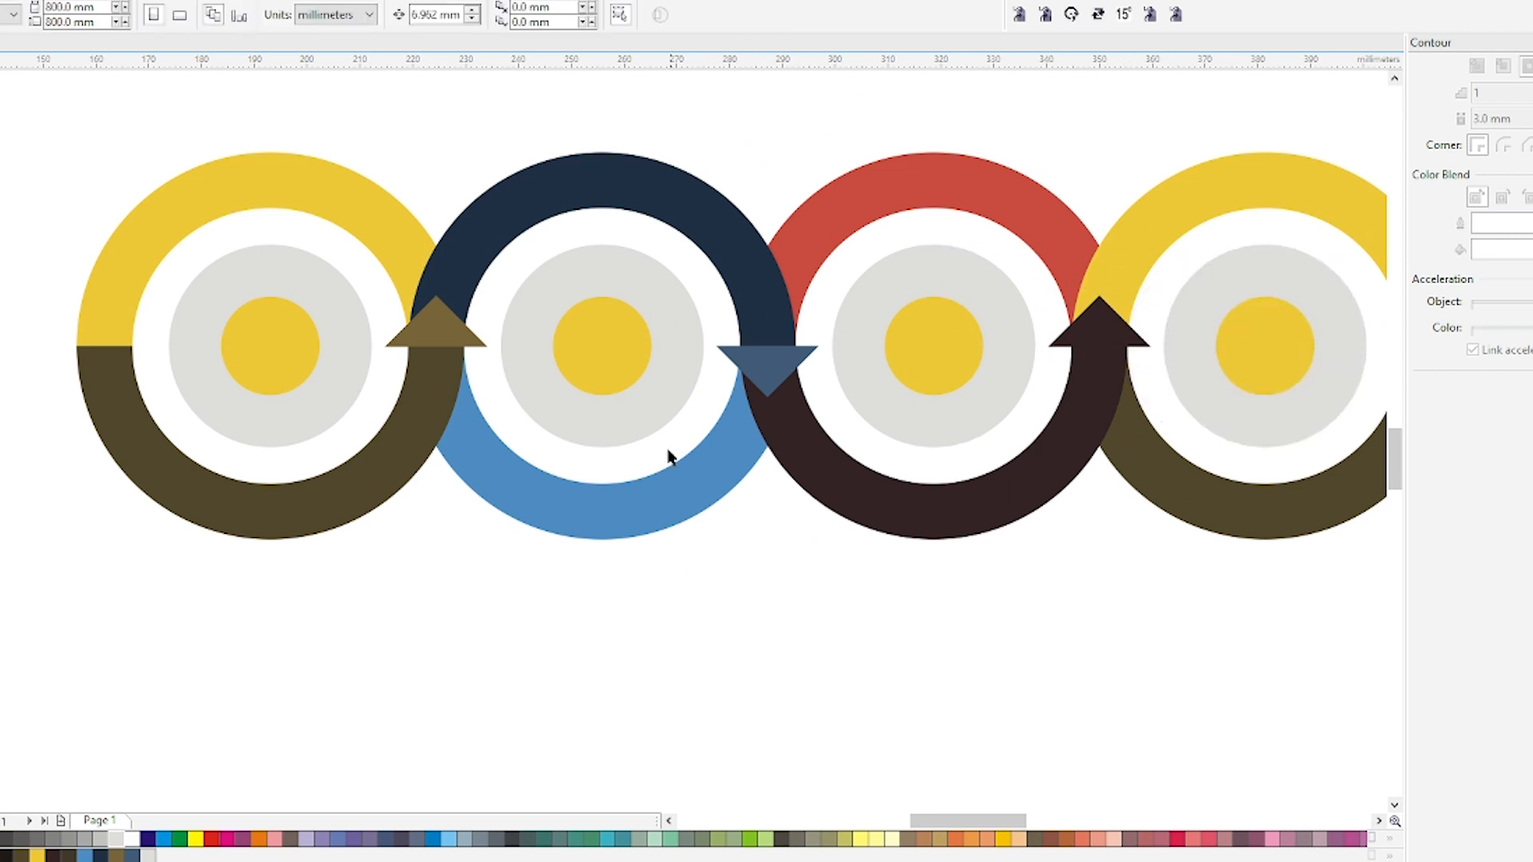
Copy each ring's colour onto its centre dot: navy for the second, red for the third, dark olive for the fourth.
click(631, 200)
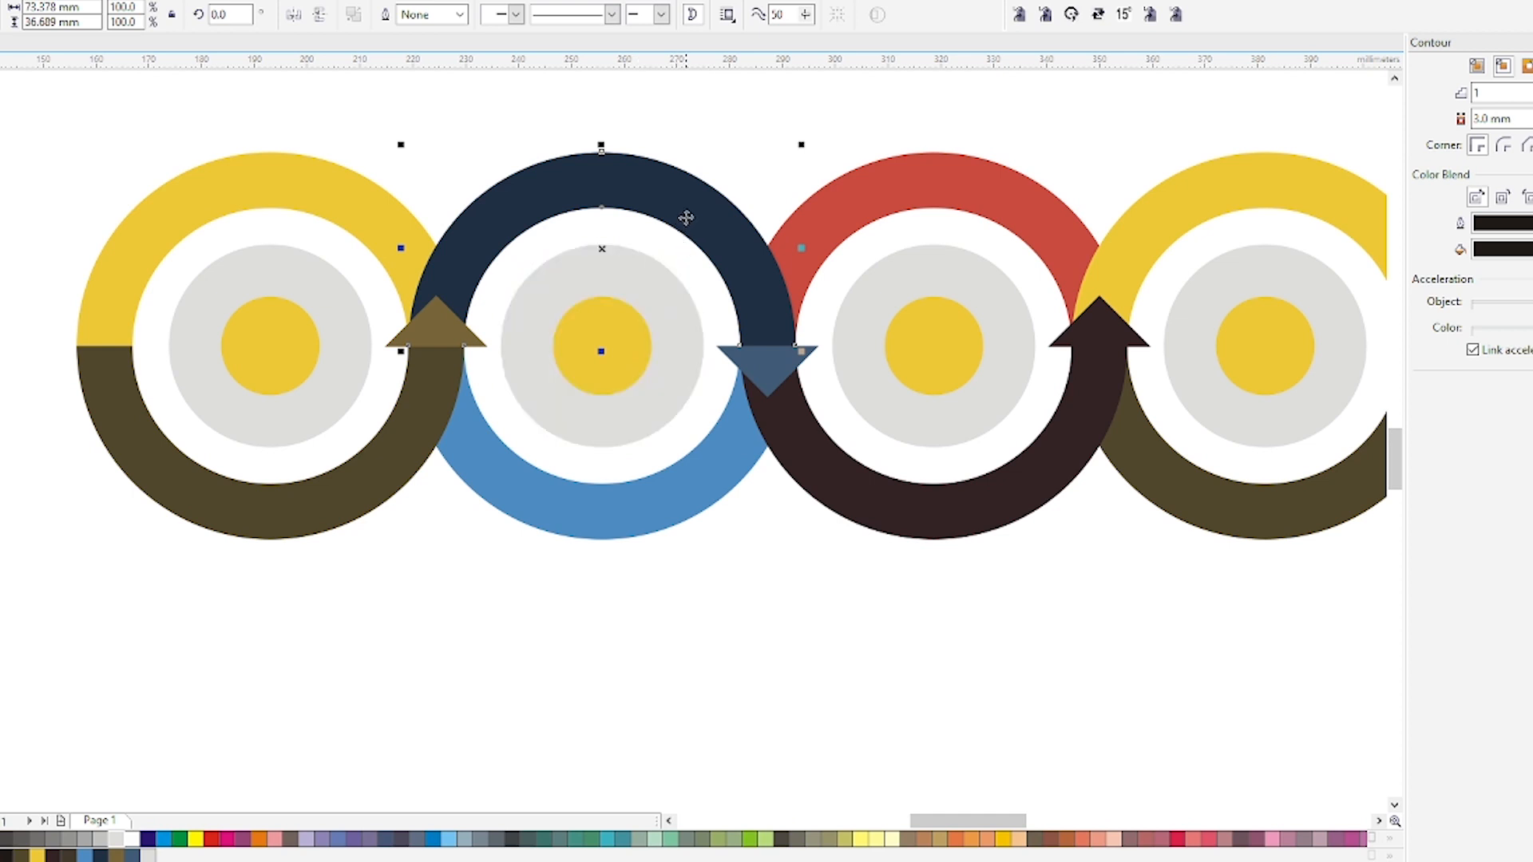
drag(686, 218, 604, 344)
click(904, 190)
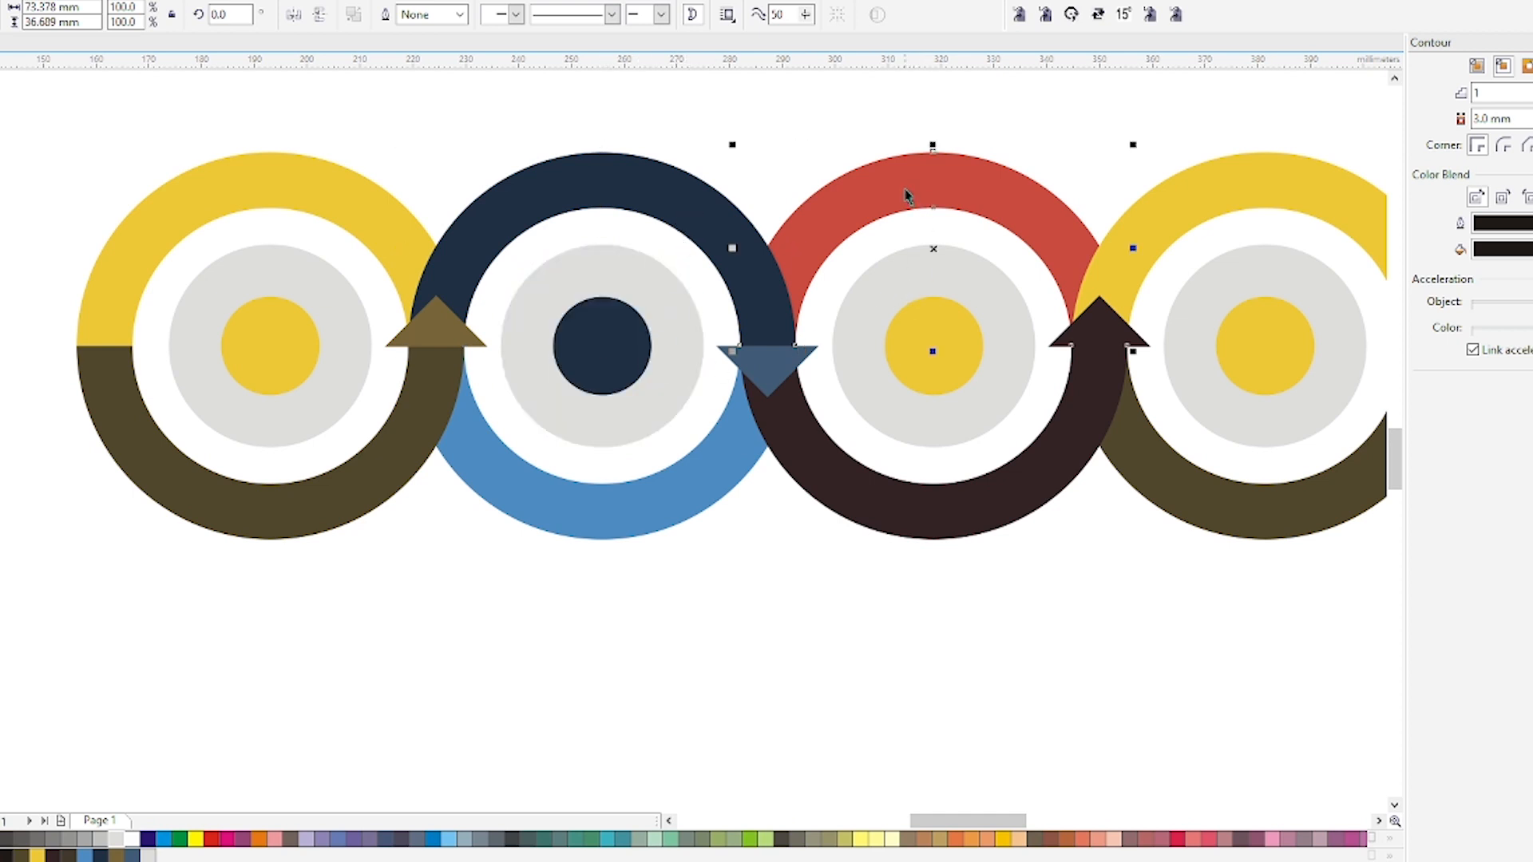
drag(910, 193, 937, 327)
click(1170, 210)
click(1211, 483)
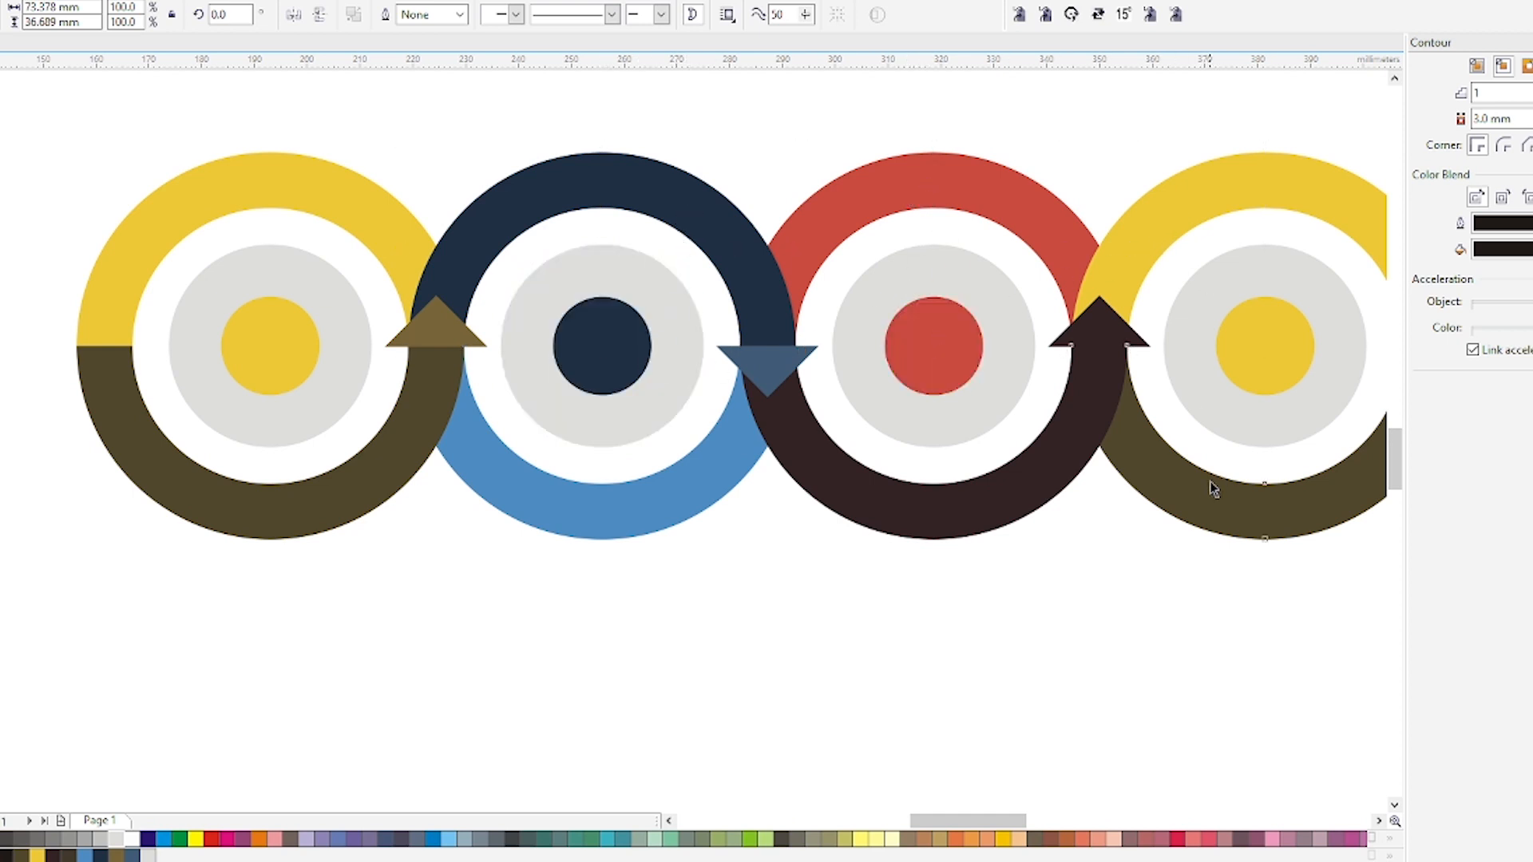
drag(1213, 489, 1242, 390)
click(1062, 565)
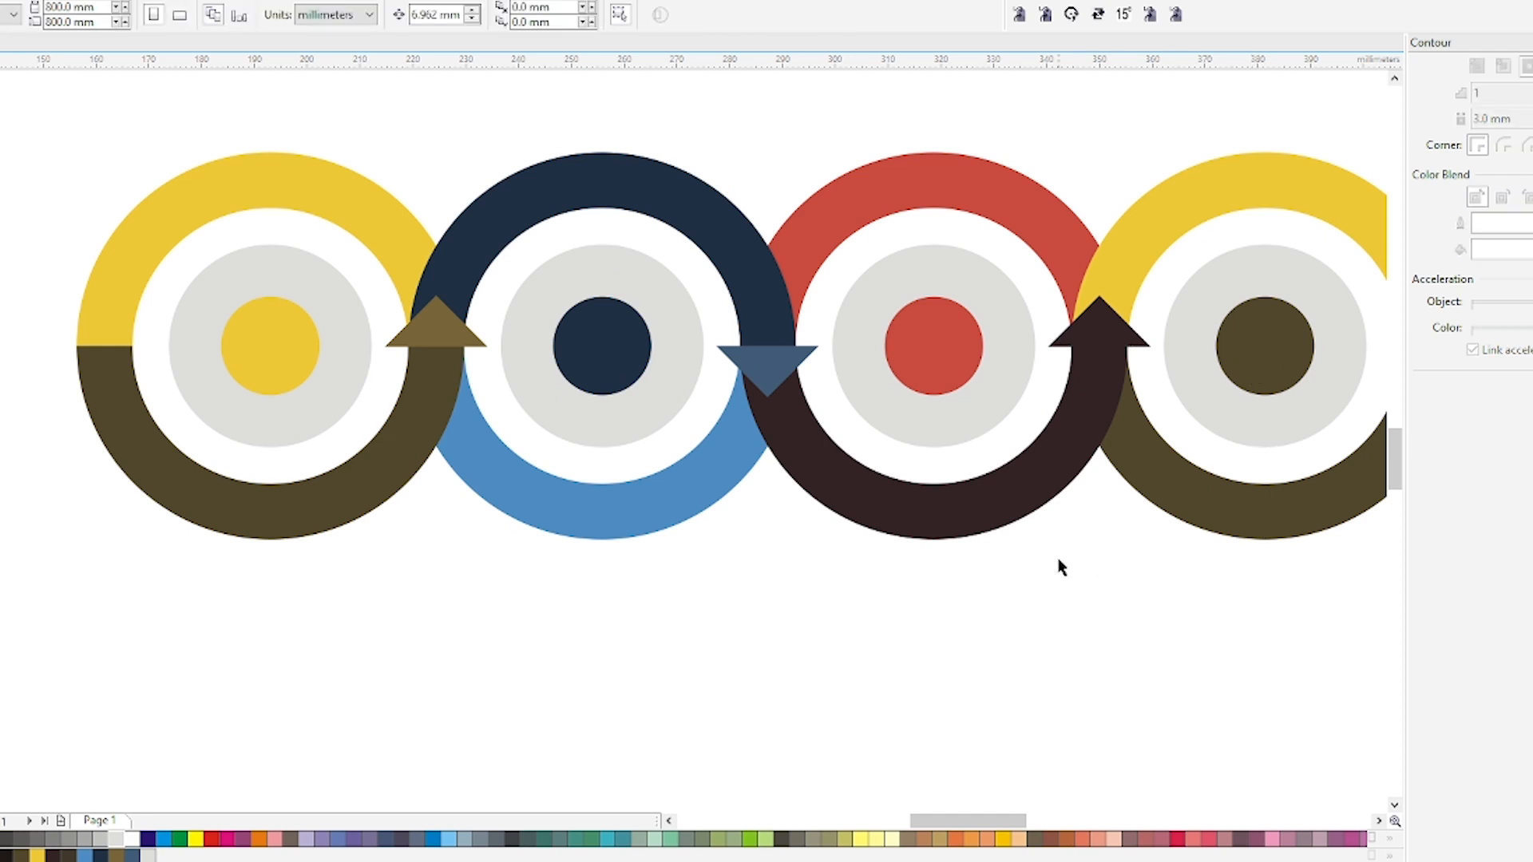
Select all the recreated infographic's objects and group them together.
key(F4)
drag(17, 398, 1262, 799)
scroll(900, 572, down, 2)
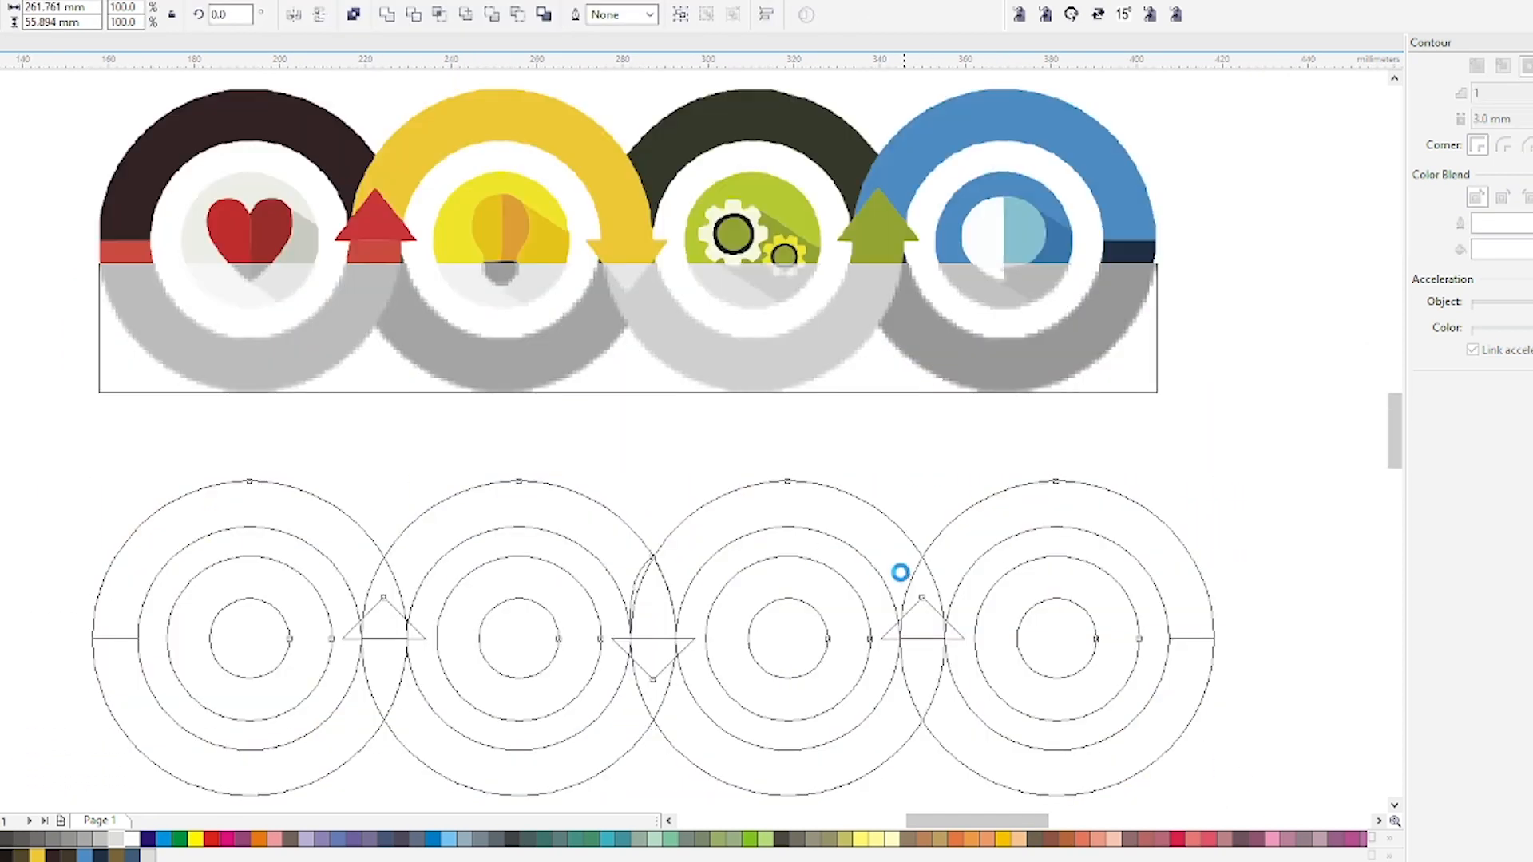
drag(1079, 408, 178, 711)
key(ctrl+g)
click(698, 698)
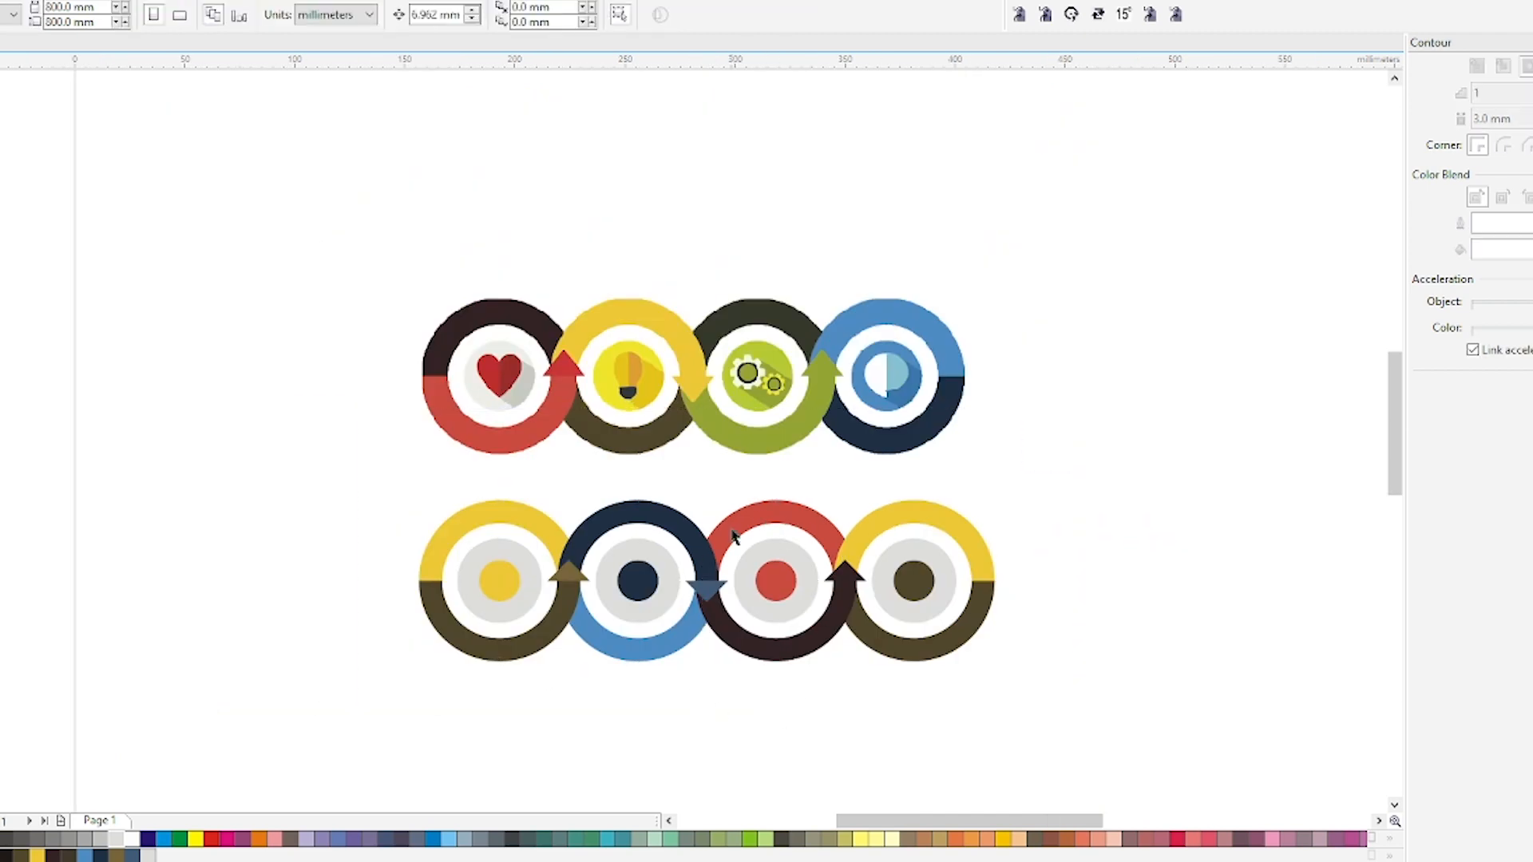
Select both the reference and the recreated infographic and view them in full-screen preview.
click(683, 389)
drag(256, 209, 1158, 718)
key(shift+F2)
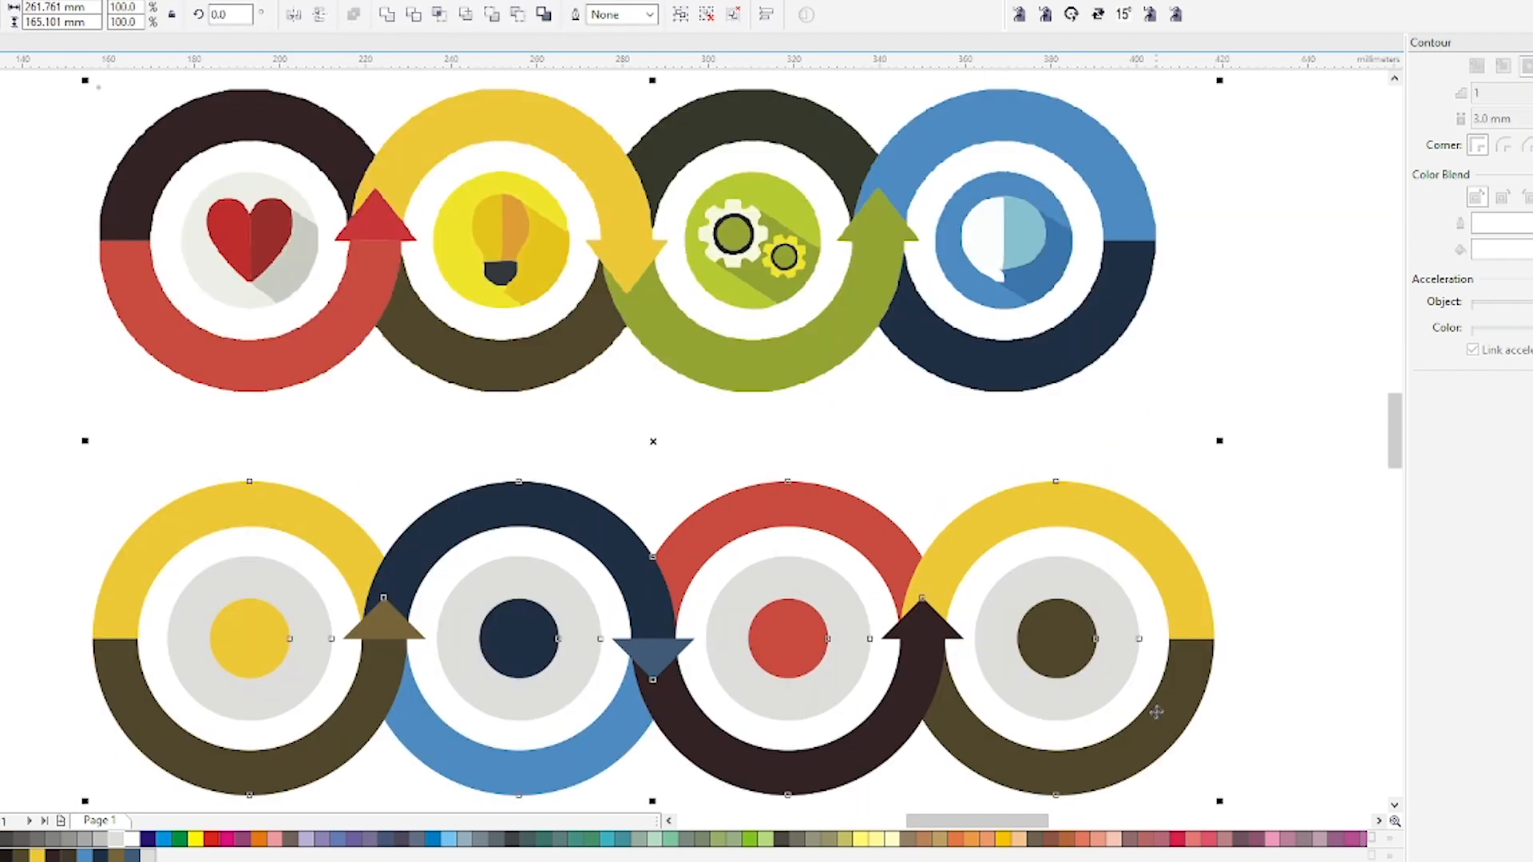
key(F9)
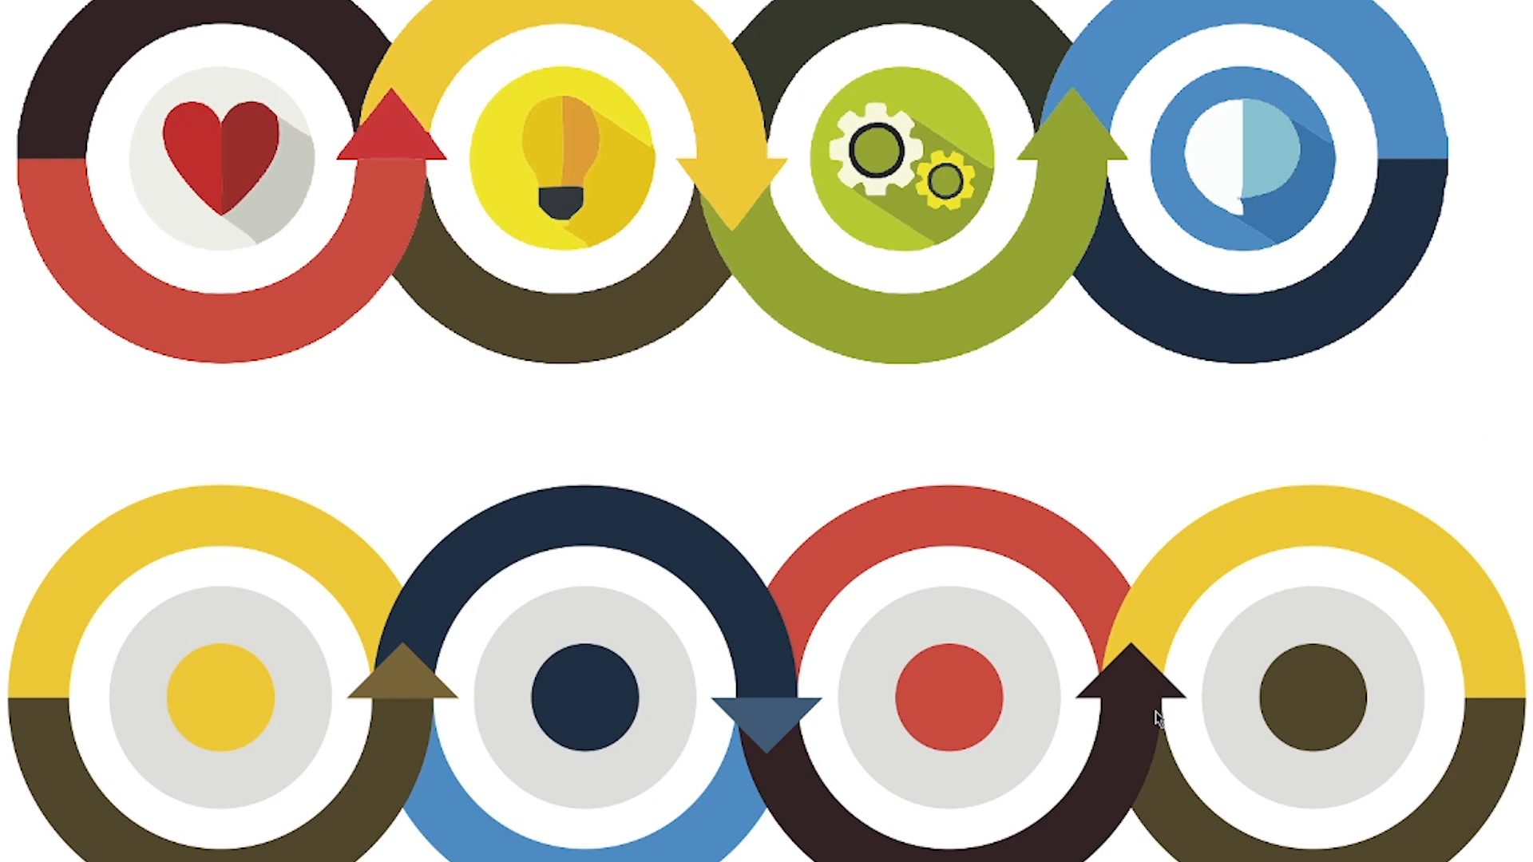